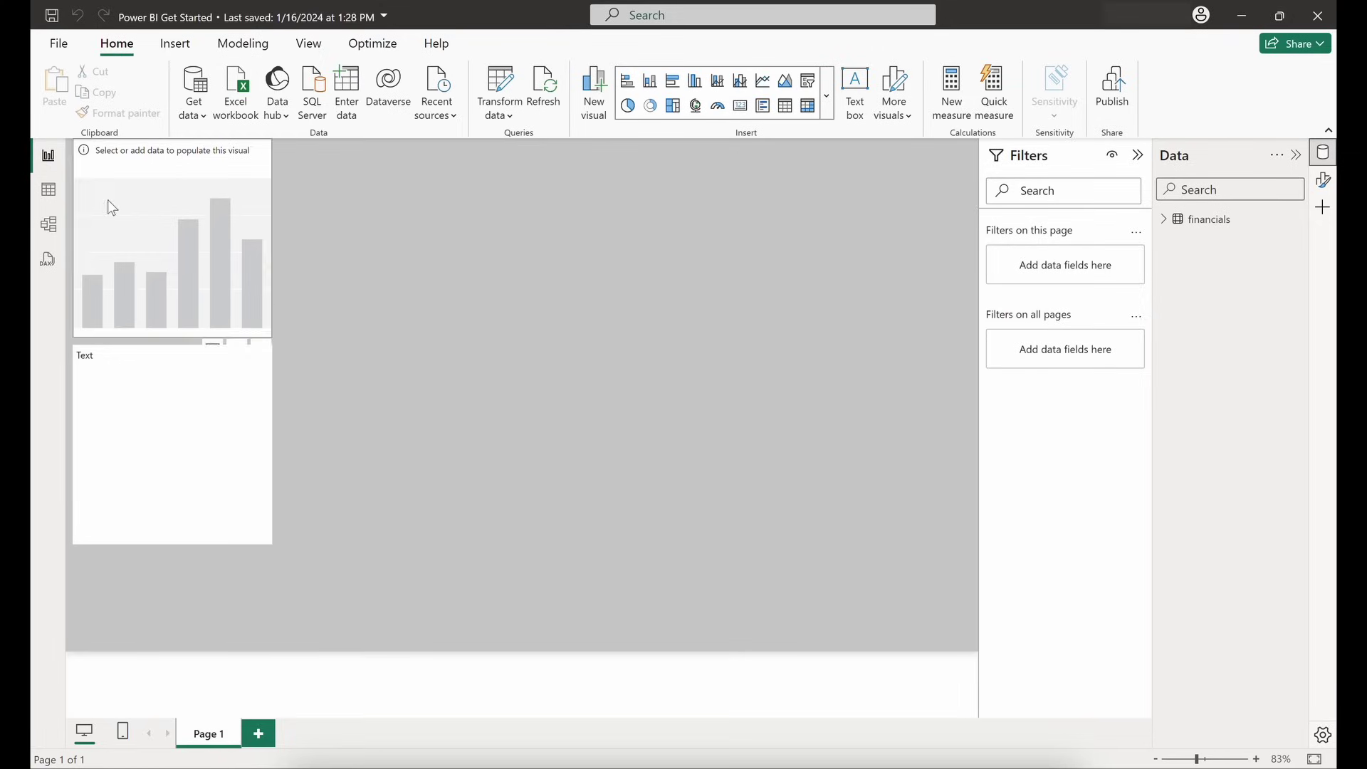
Examine the financials table's data, checking the Discount Band and Units Sold columns and the Manufacturing Price filter values
left_click(47, 193)
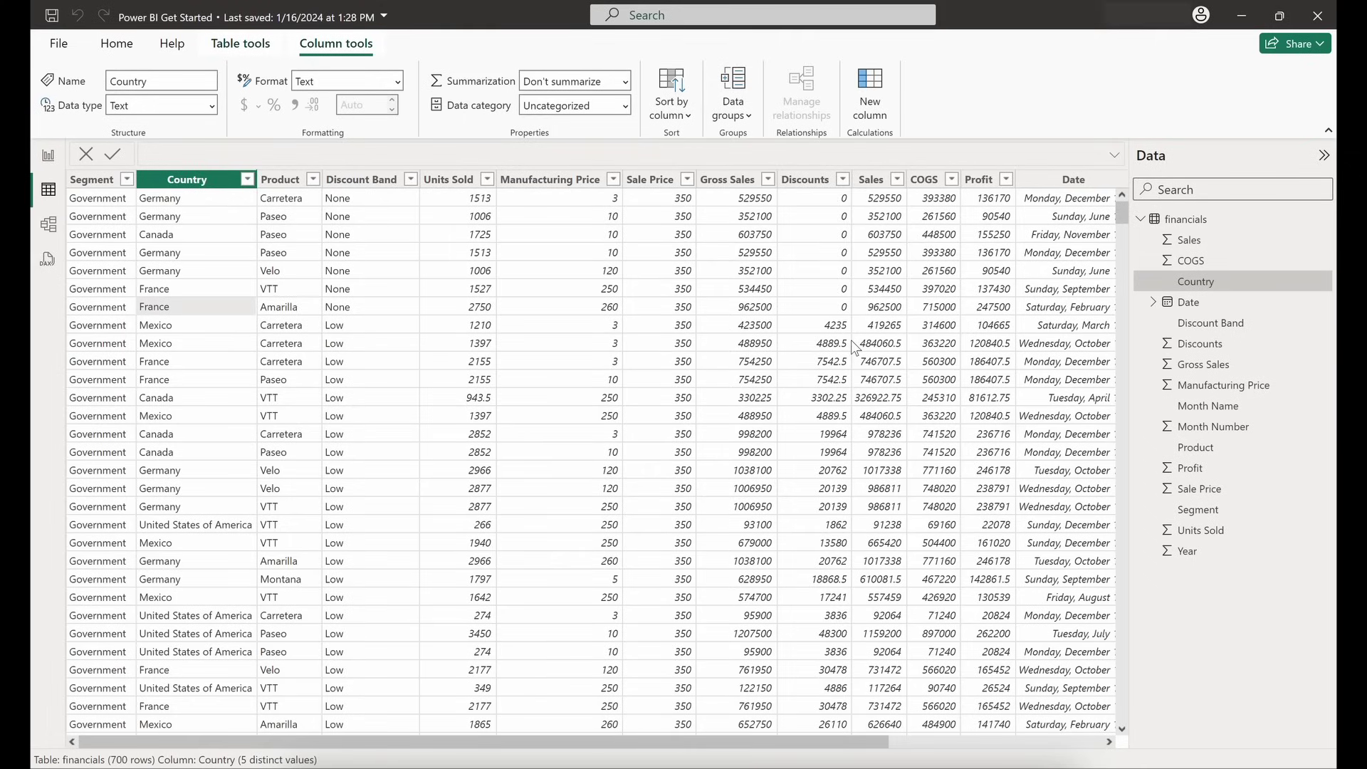
left_click(364, 180)
left_click(449, 180)
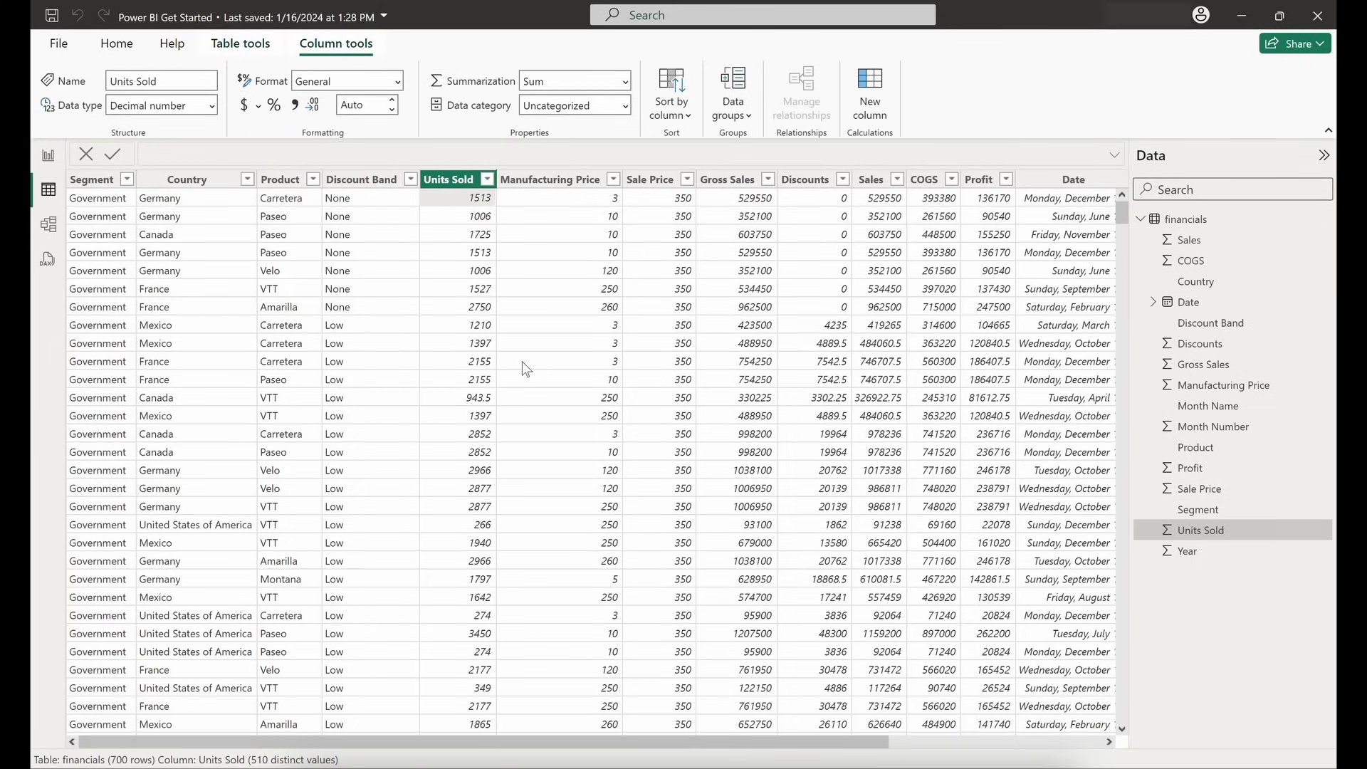
left_click(613, 180)
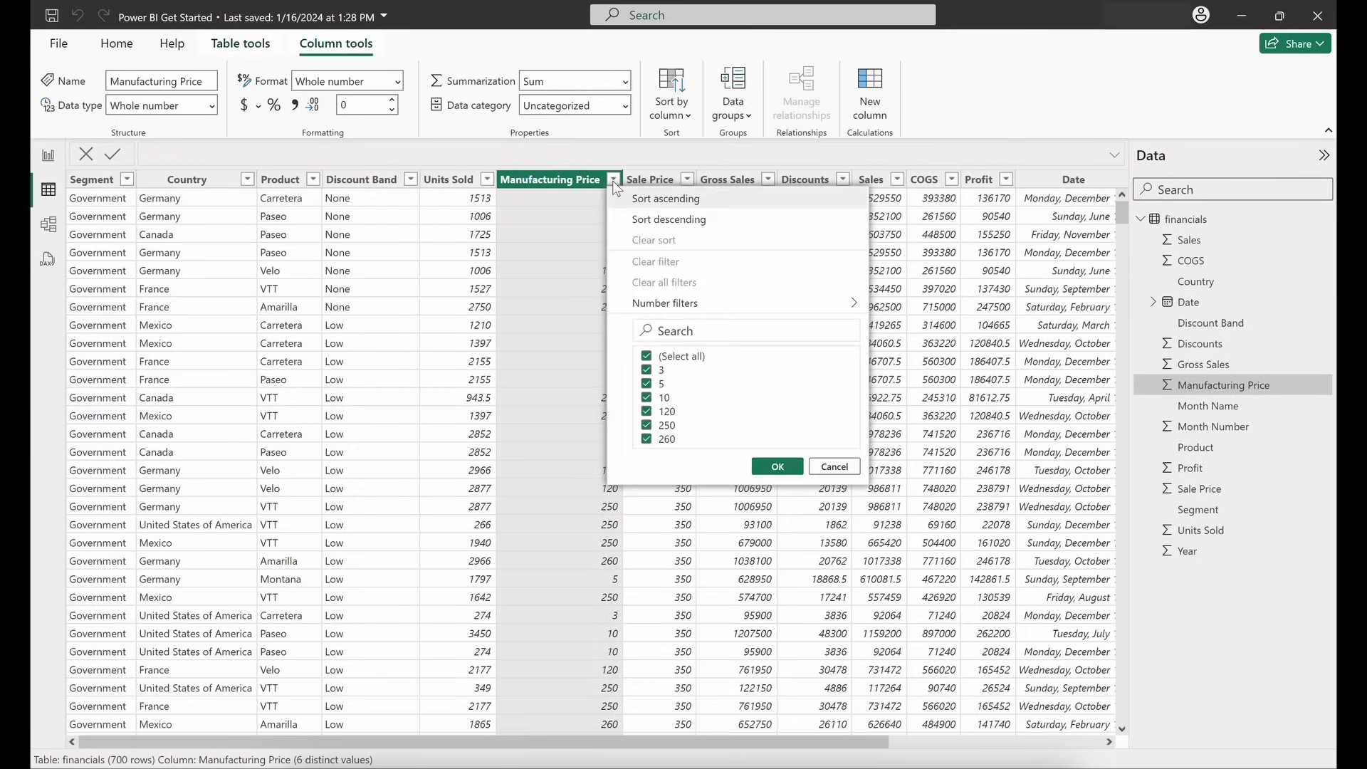
left_click(504, 378)
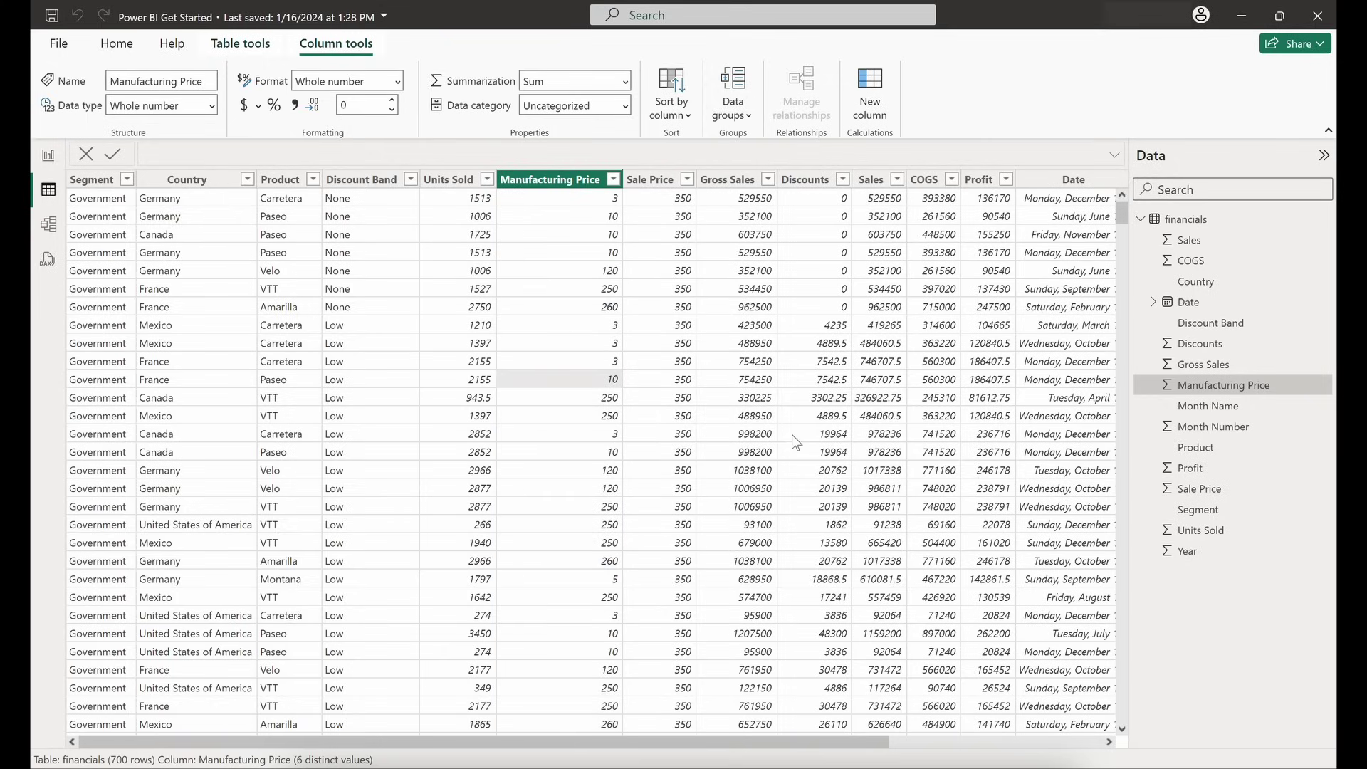
Look at the model view and the DAX query view, and return to the report view
left_click(49, 226)
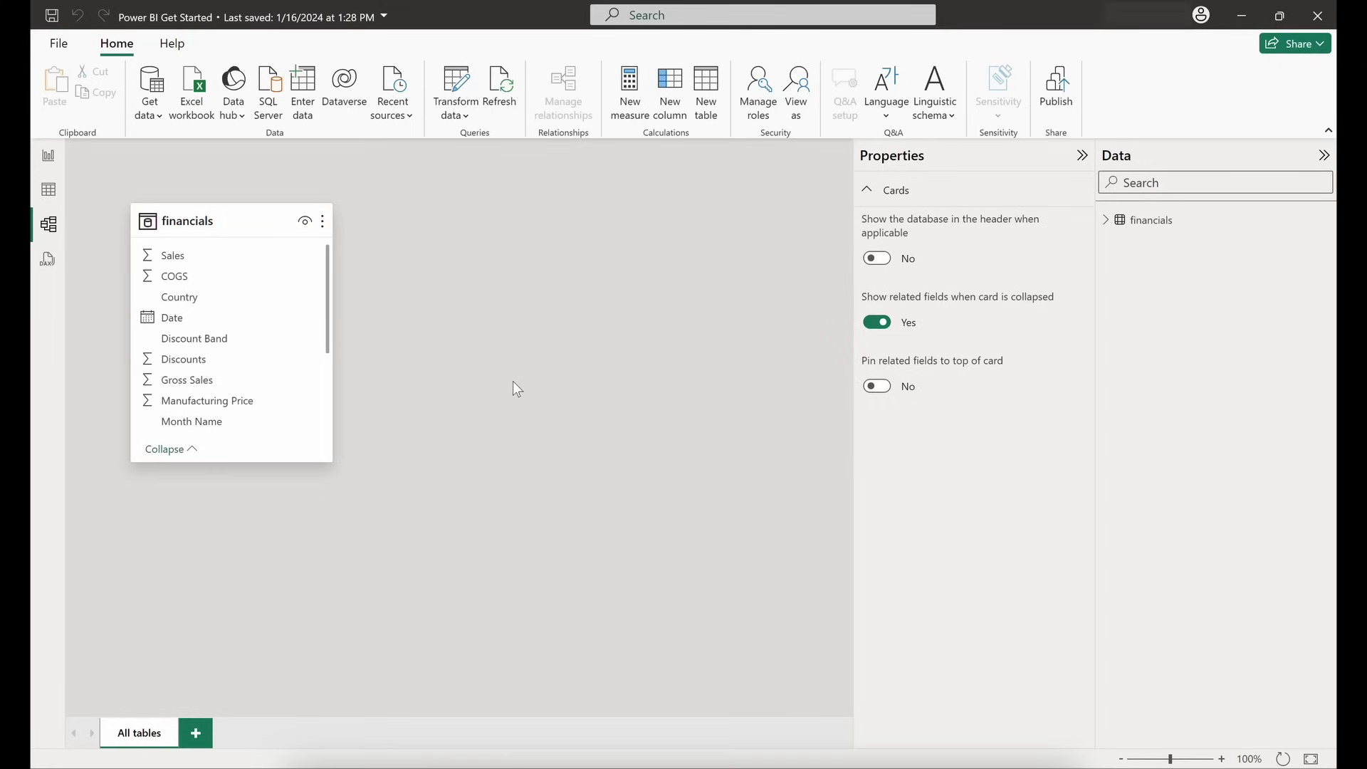
left_click(49, 260)
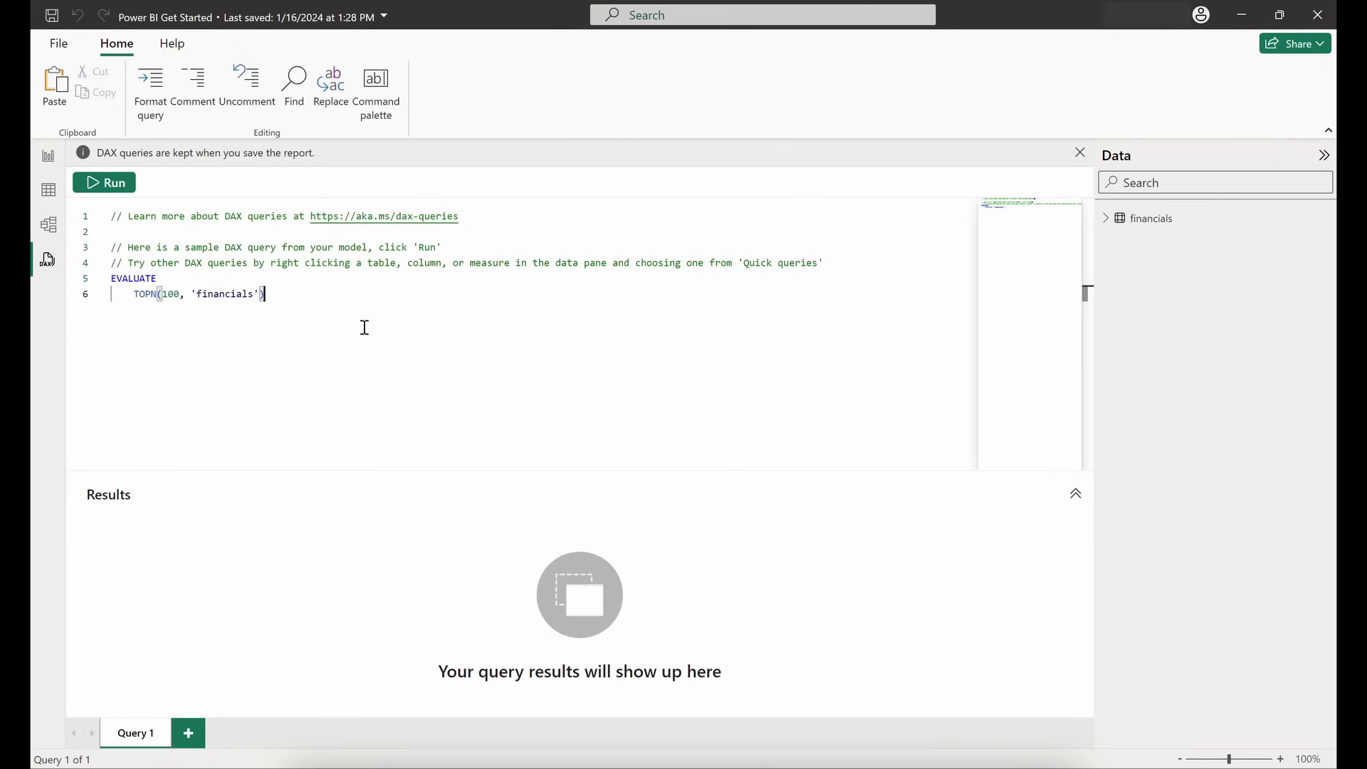
left_click(47, 155)
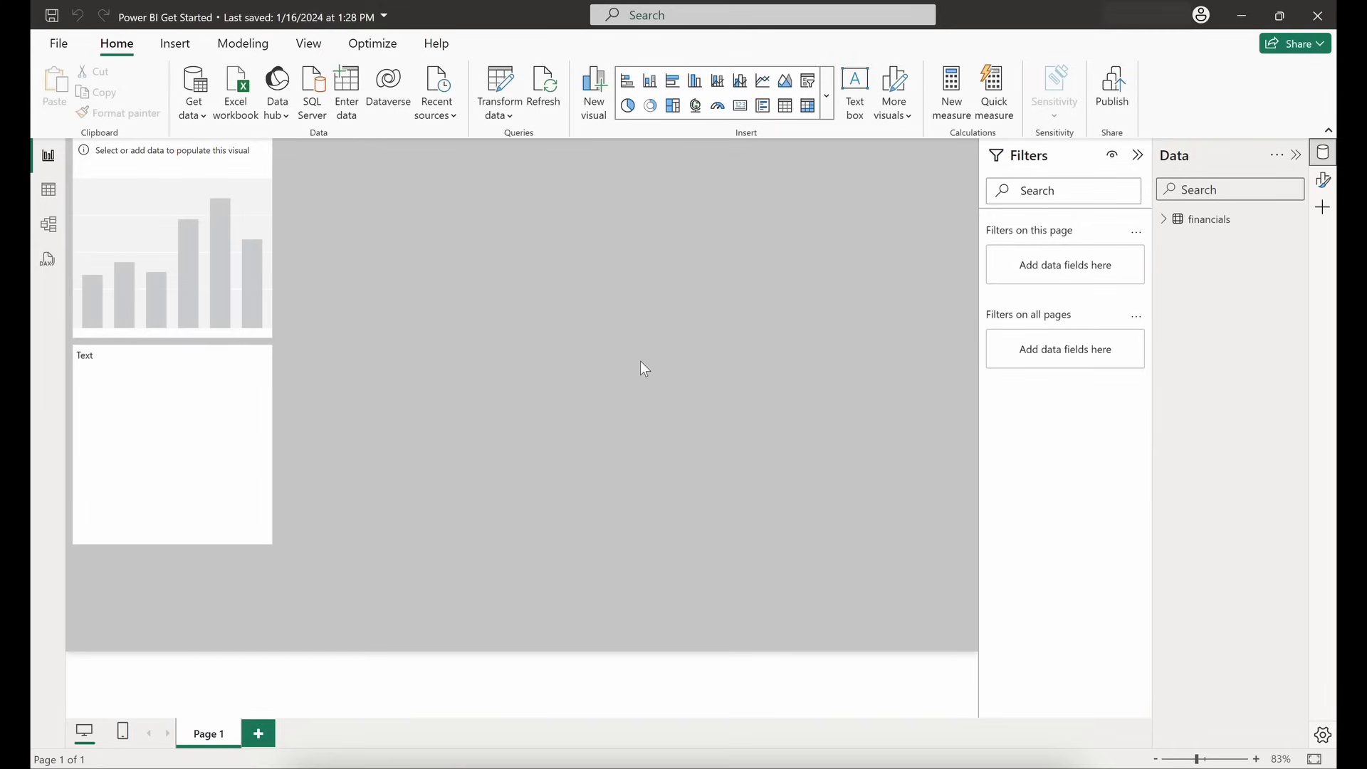
Open the financials query in the Power Query Editor and check which new data sources can be added
left_click(504, 84)
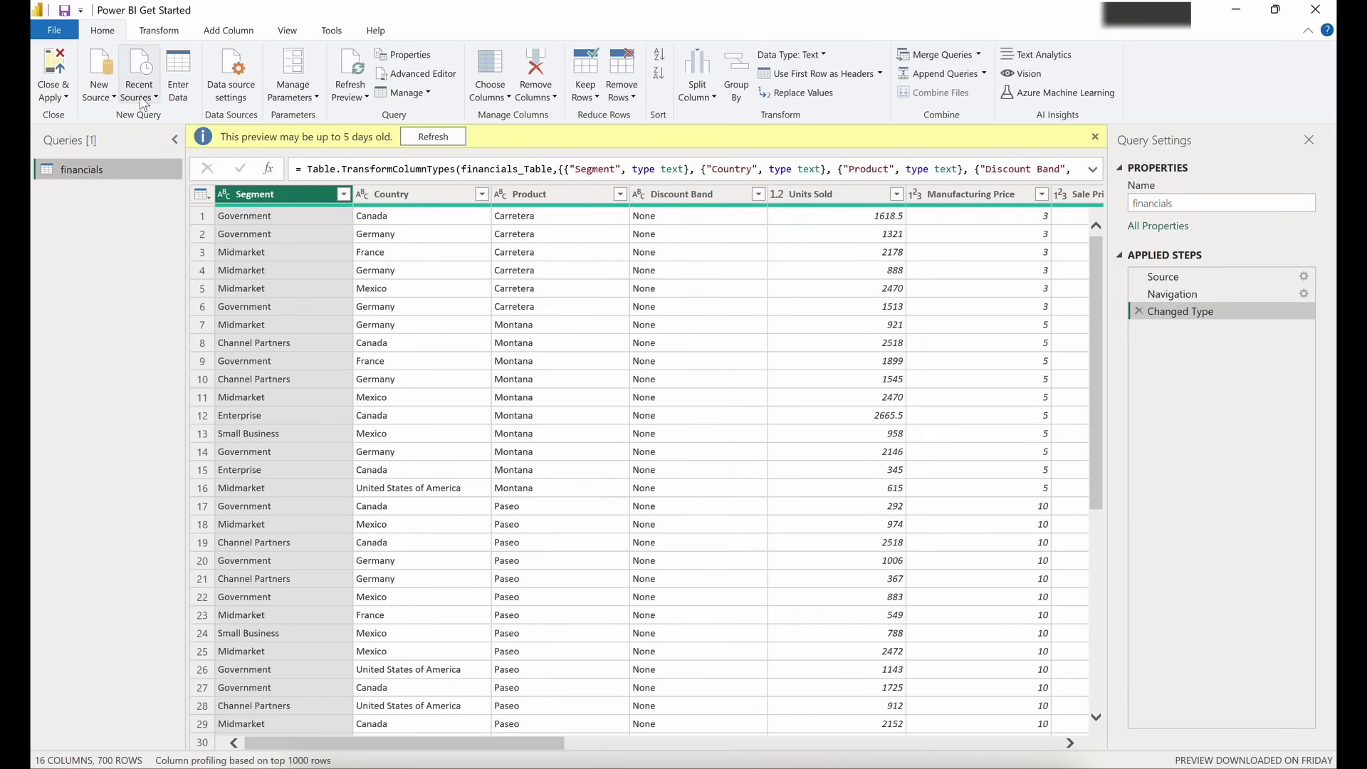
left_click(110, 100)
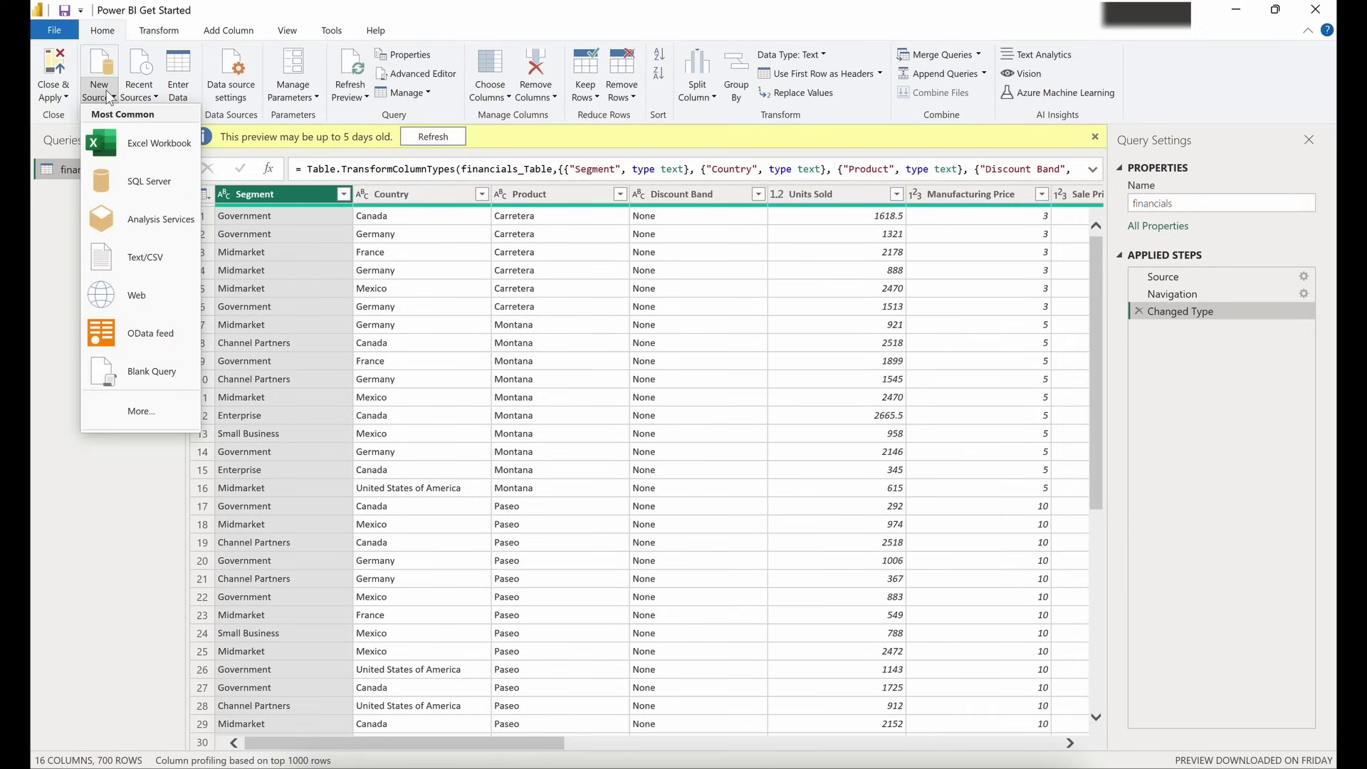
left_click(109, 96)
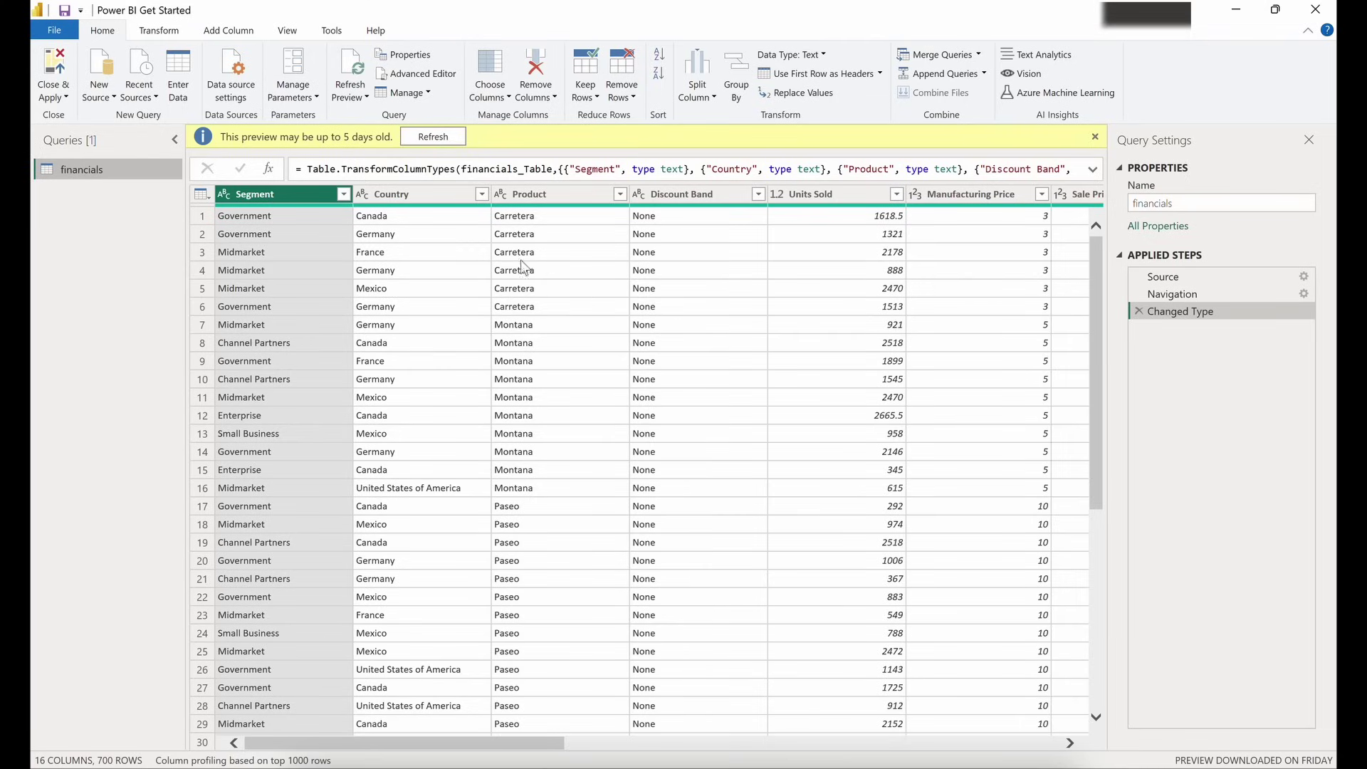
Check the available column data types and the type assigned to the Units Sold column
left_click(807, 62)
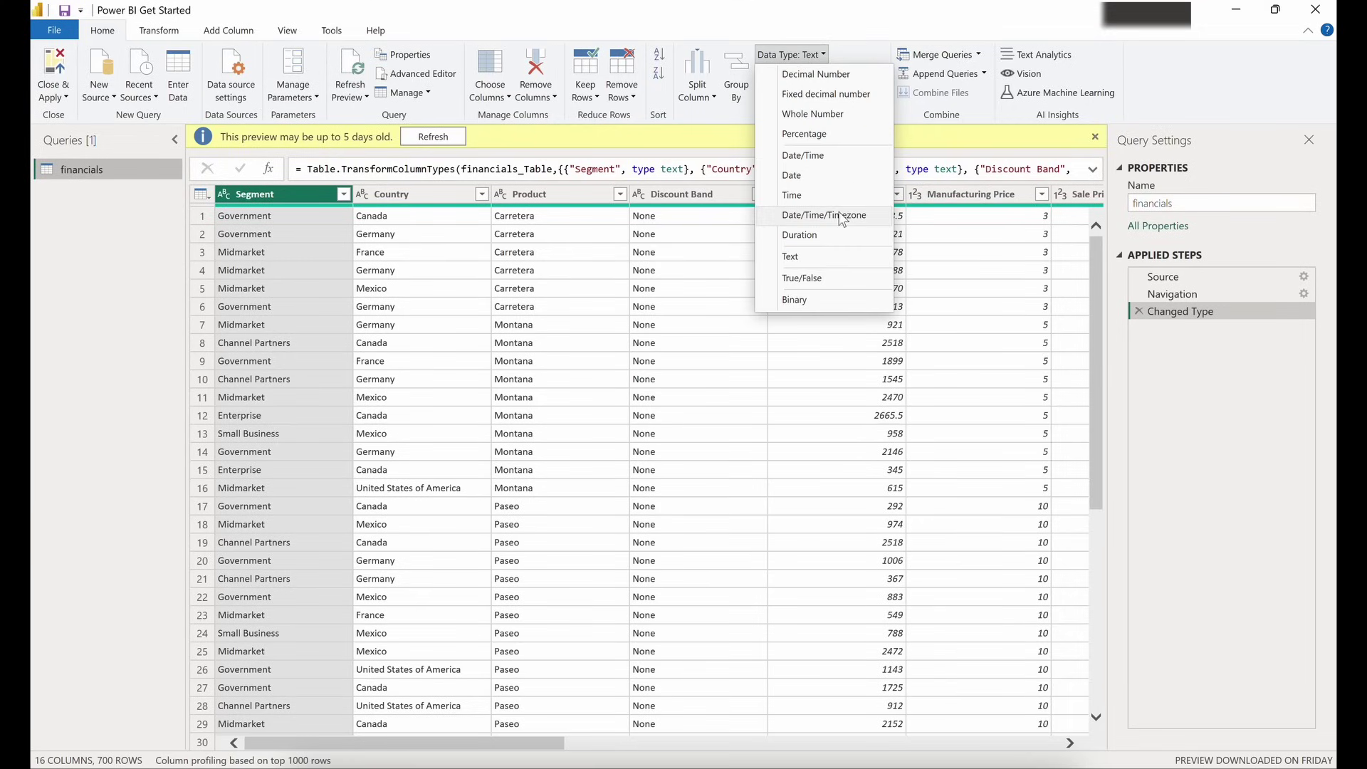
left_click(683, 193)
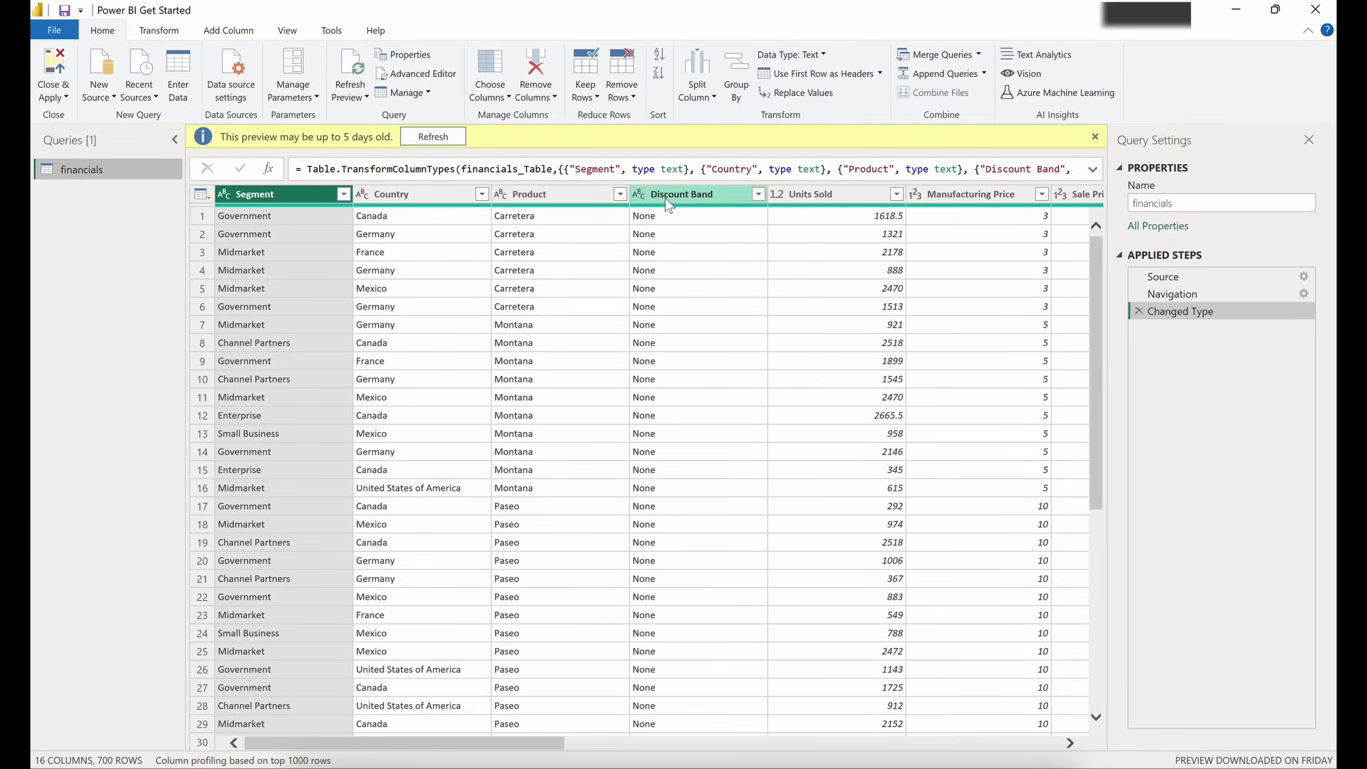
left_click(856, 198)
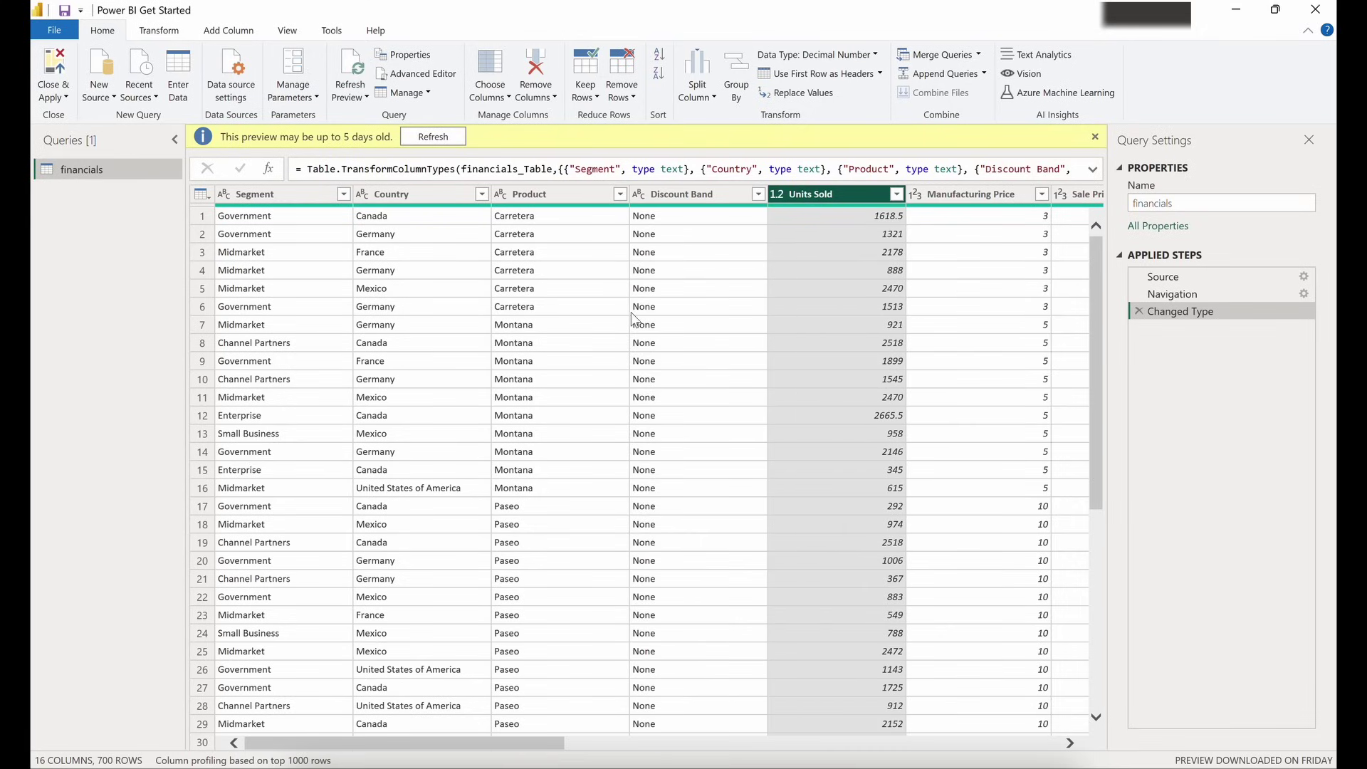
Look over the commands for transforming existing columns, including their data type choices, and those for adding new columns
left_click(171, 30)
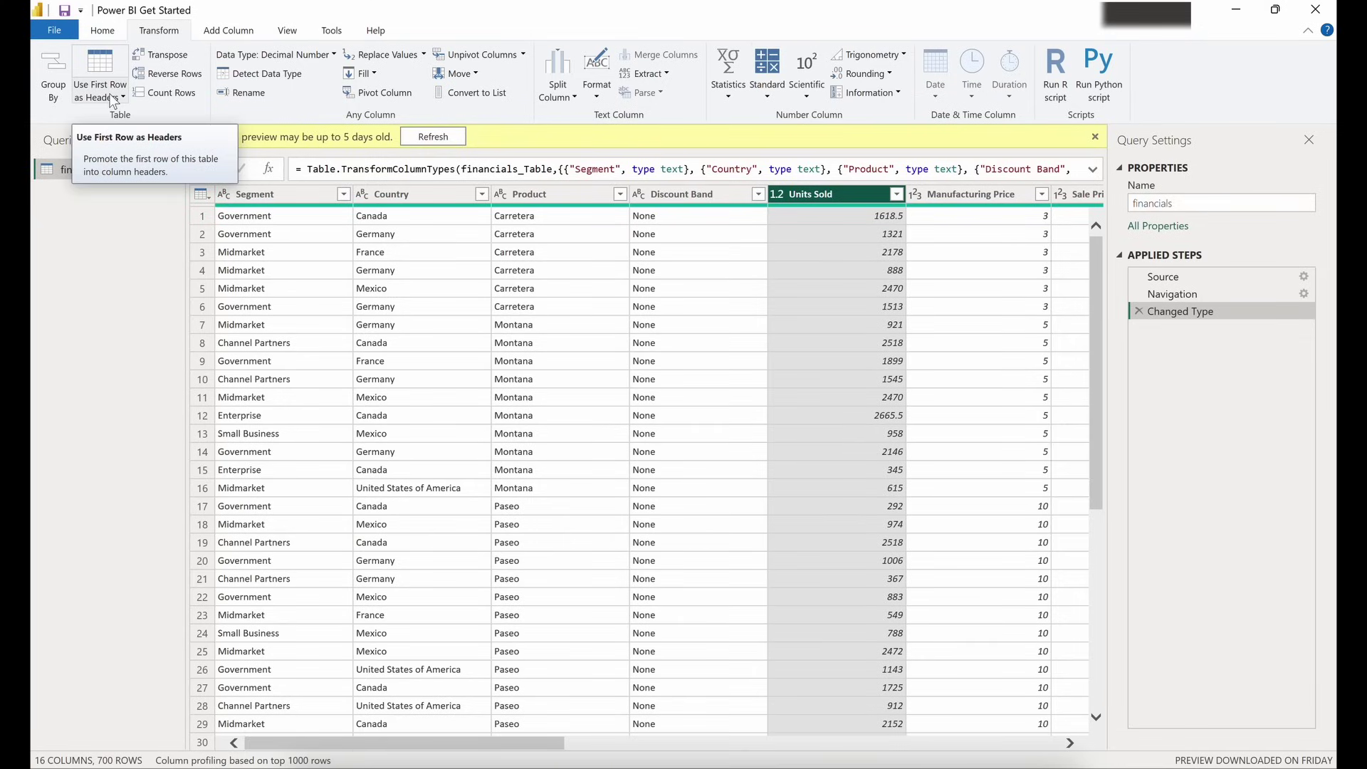
left_click(289, 59)
left_click(289, 59)
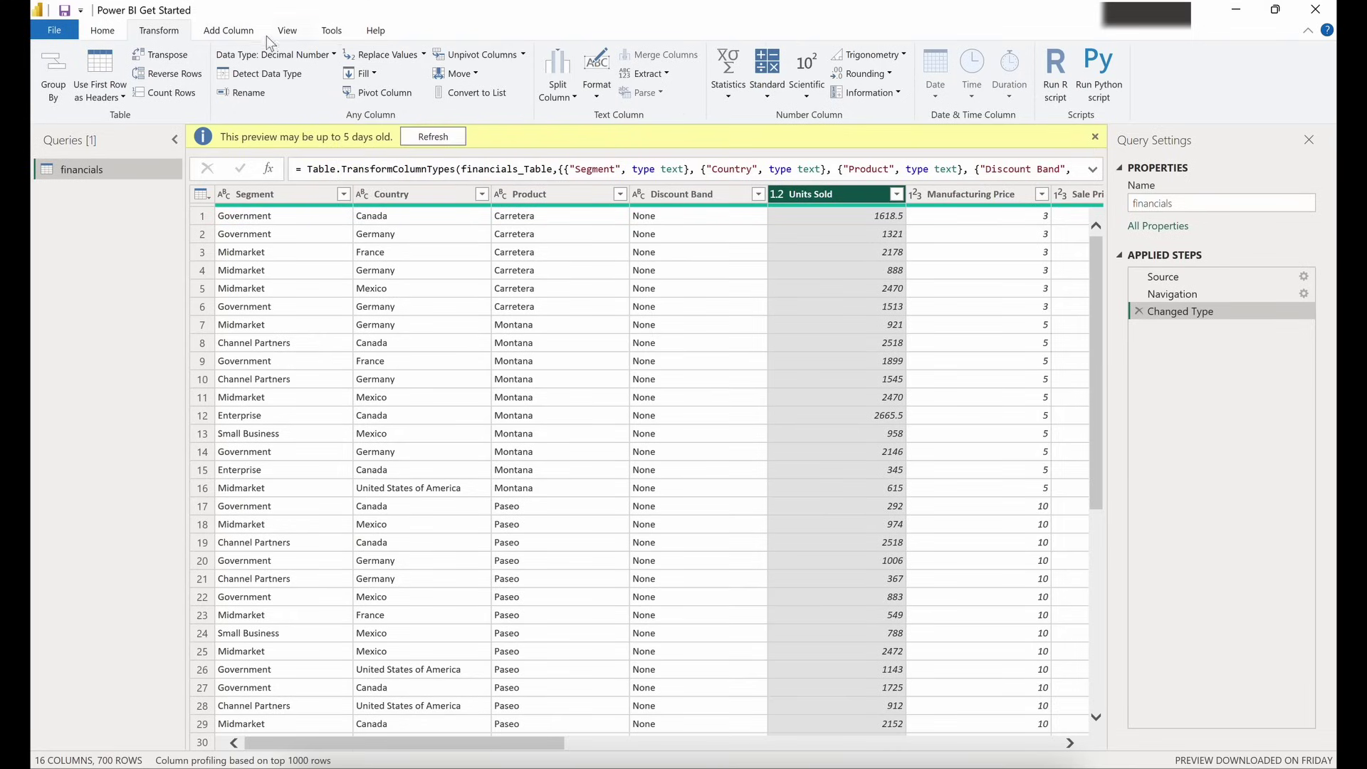
left_click(248, 32)
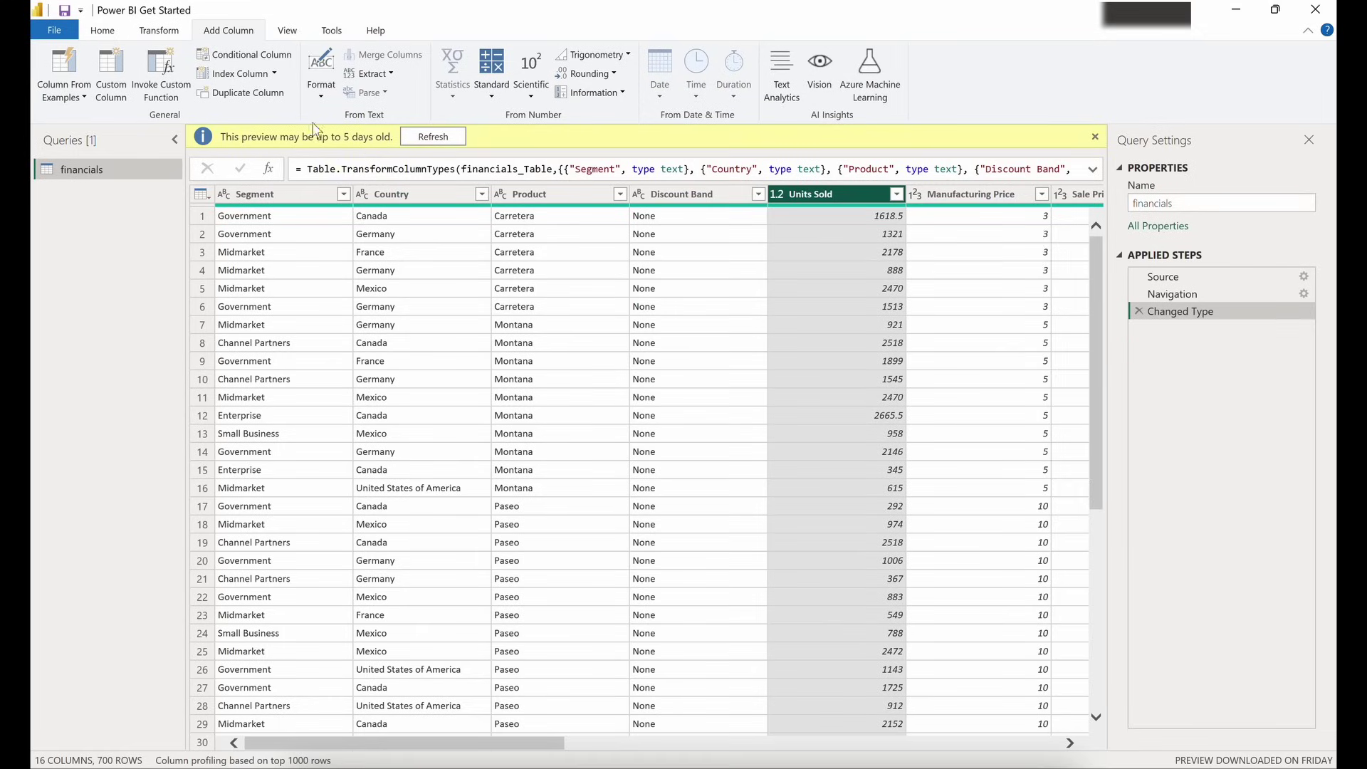
Preview the column quality and column distribution of the financials query, and hide both again
left_click(289, 36)
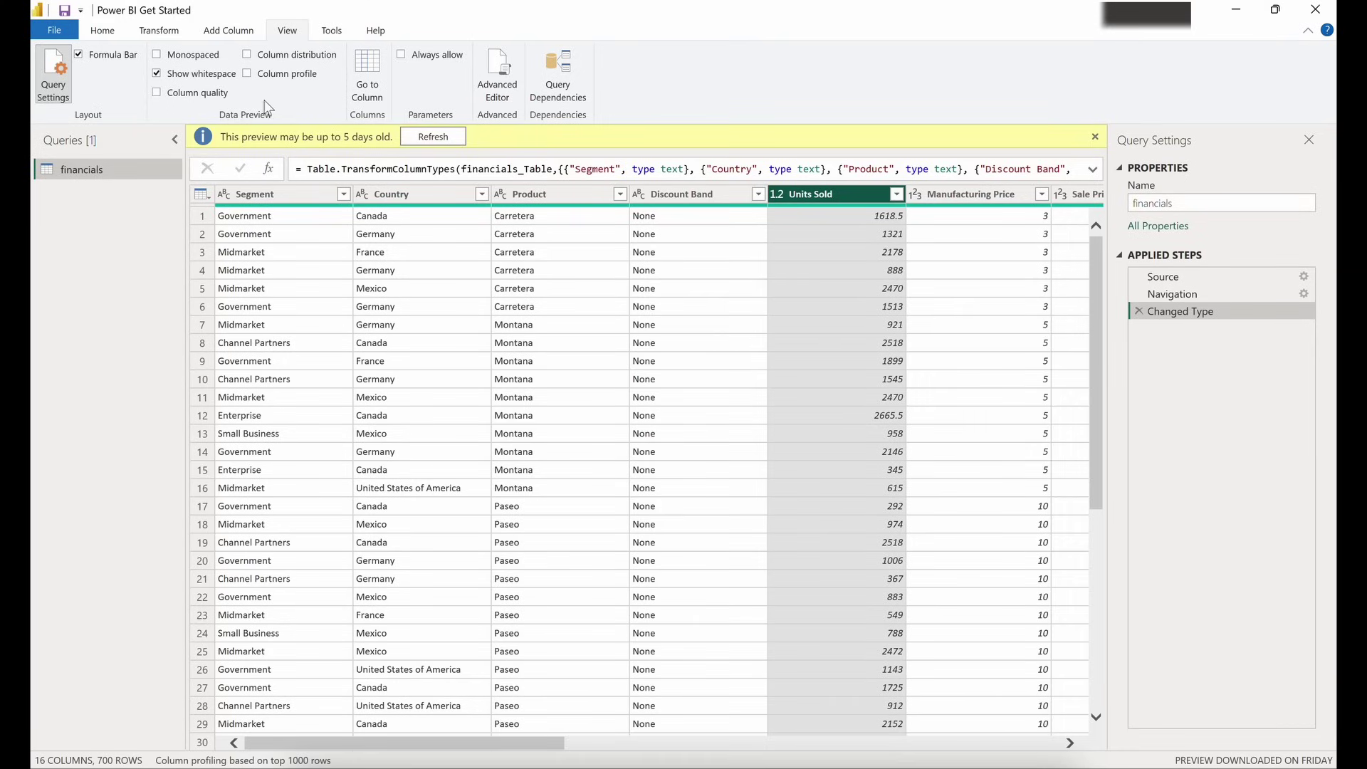
left_click(225, 94)
left_click(262, 56)
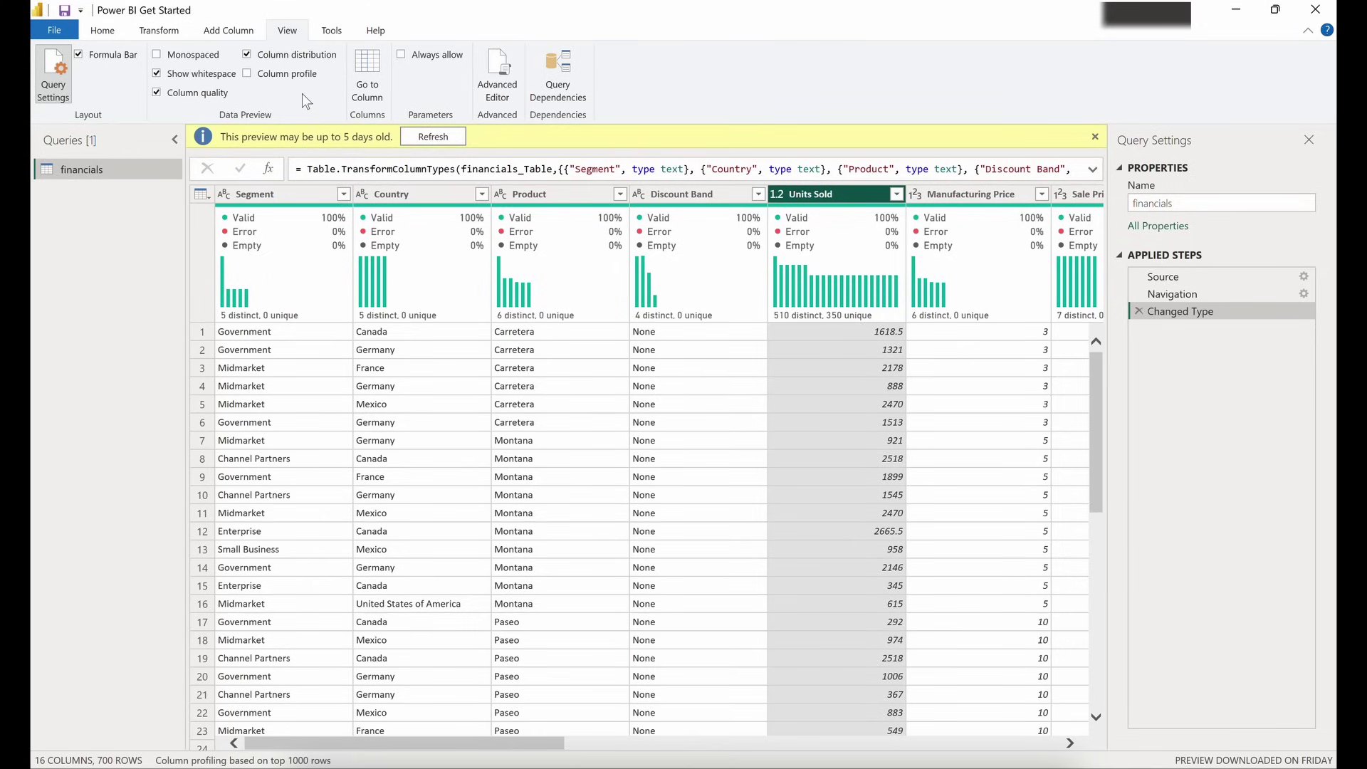
left_click(303, 56)
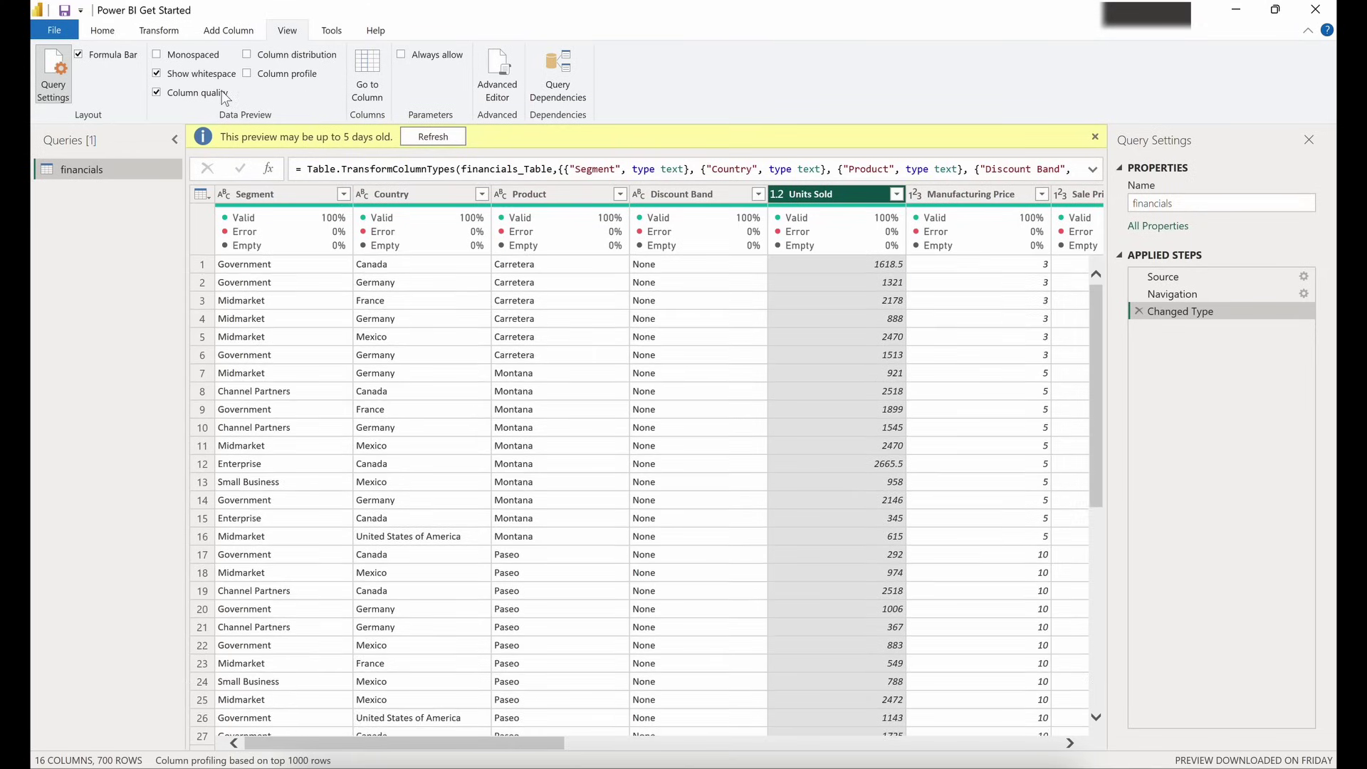
left_click(217, 98)
left_click(108, 34)
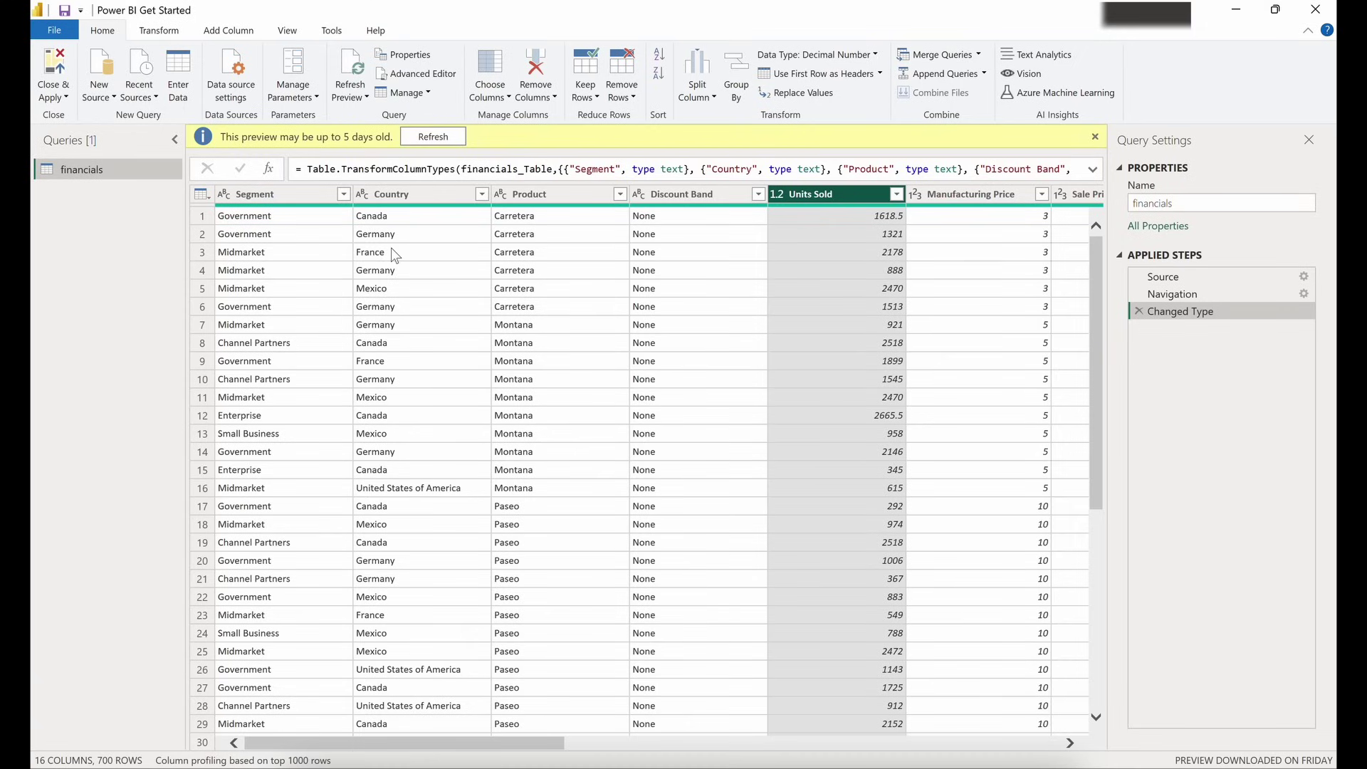
Inspect the filter values of the Segment, Country and Product columns without applying any filter
left_click(343, 194)
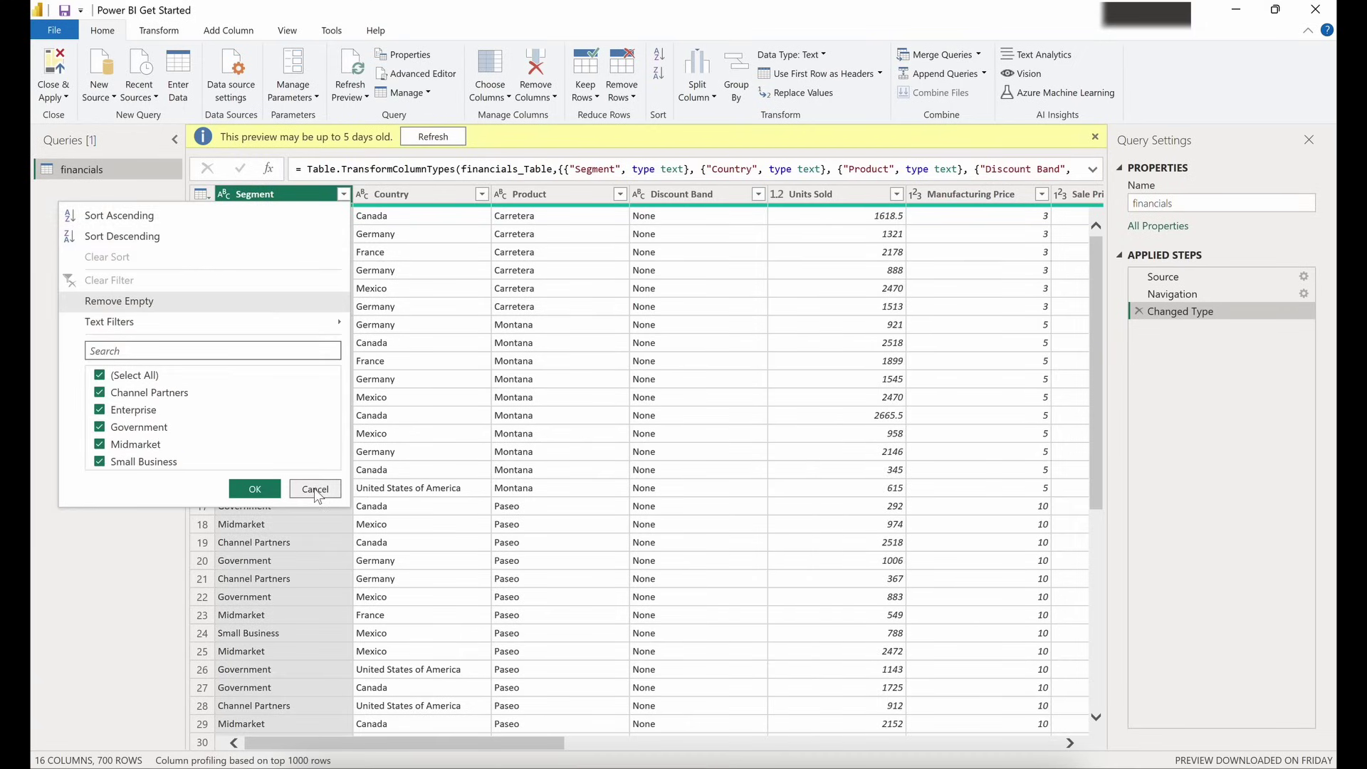
left_click(316, 490)
left_click(483, 196)
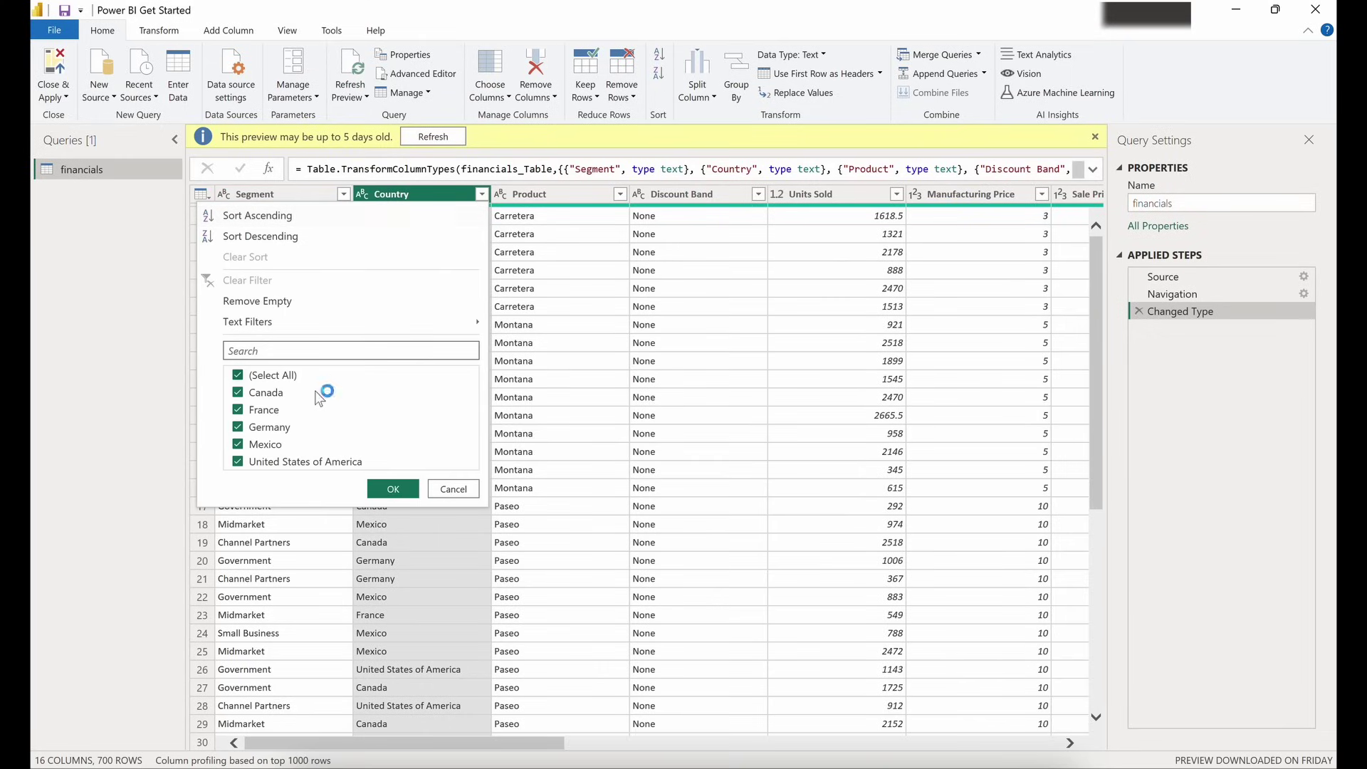
left_click(454, 490)
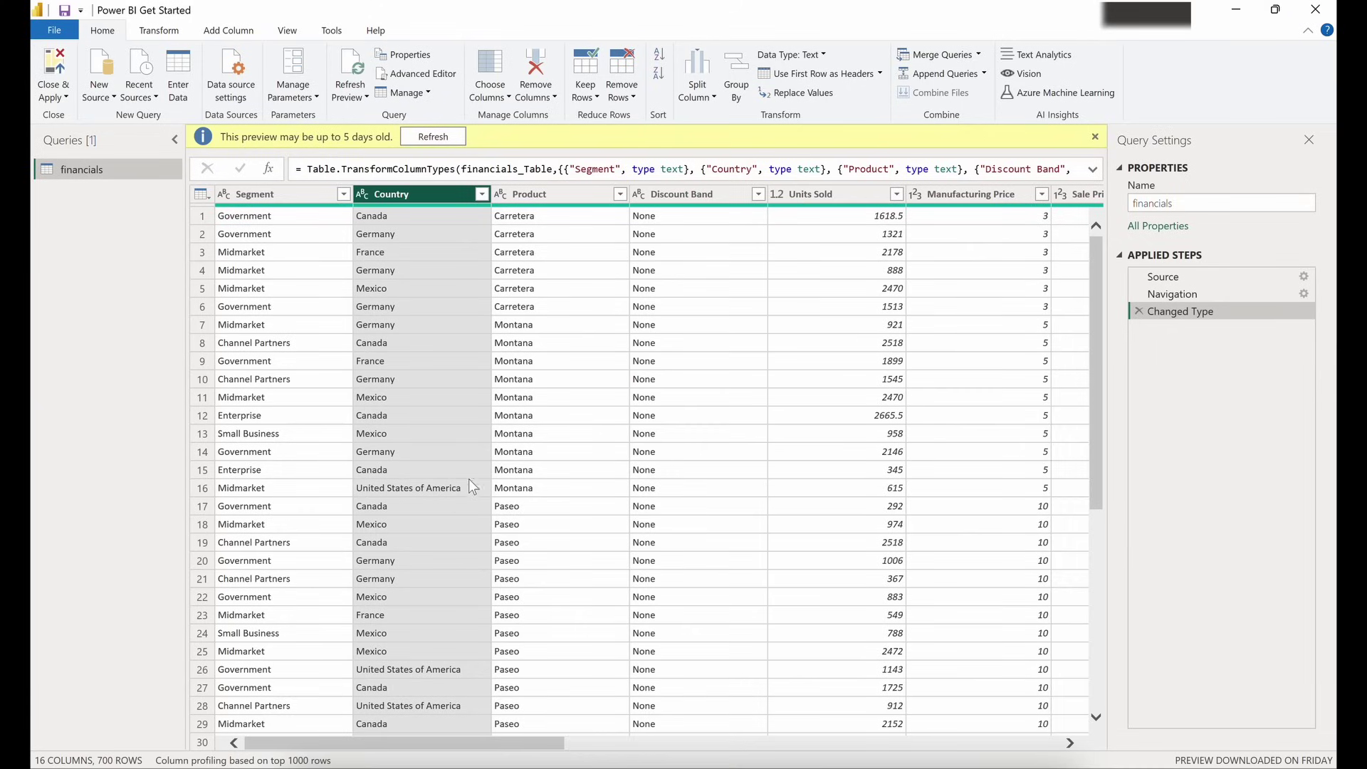
left_click(620, 194)
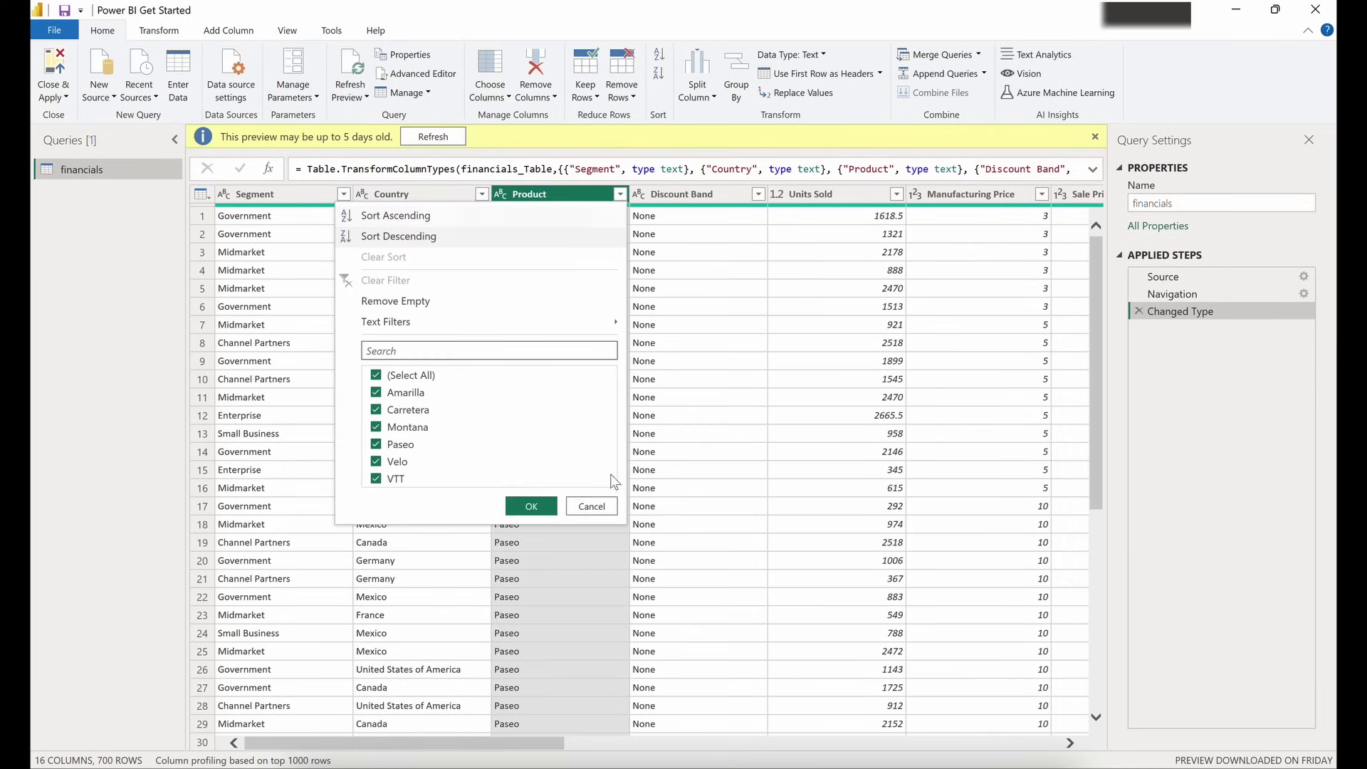
left_click(591, 506)
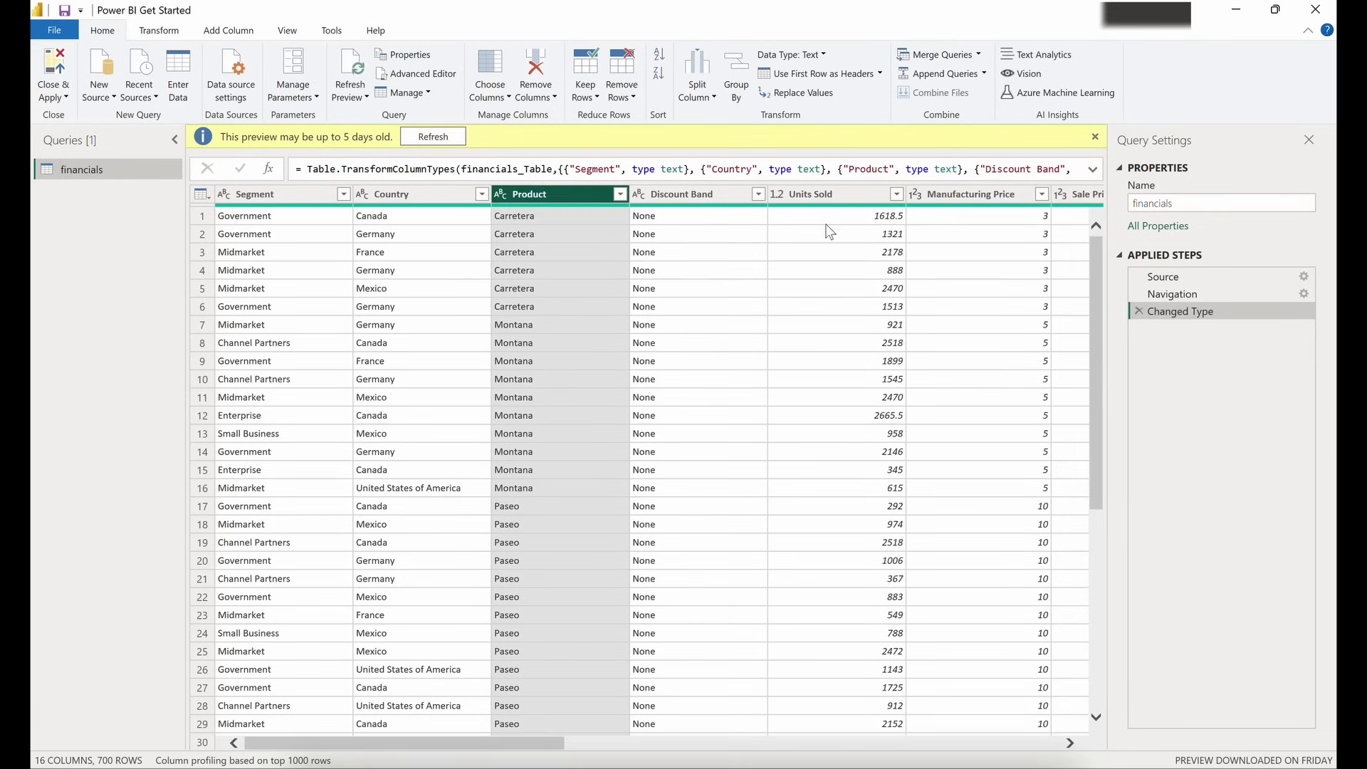
Look through the Units Sold filter values for decimals and close the list without filtering
left_click(896, 194)
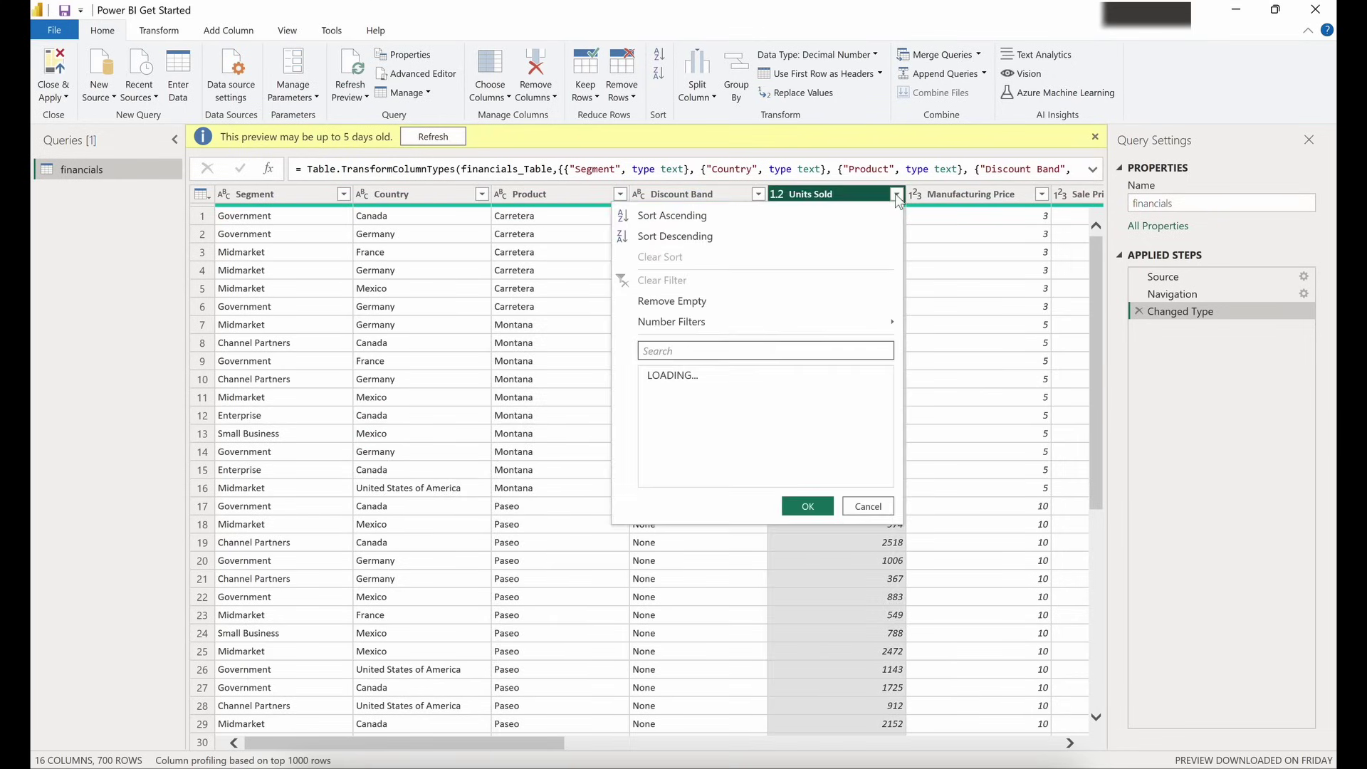
left_click_drag(886, 401, 885, 481)
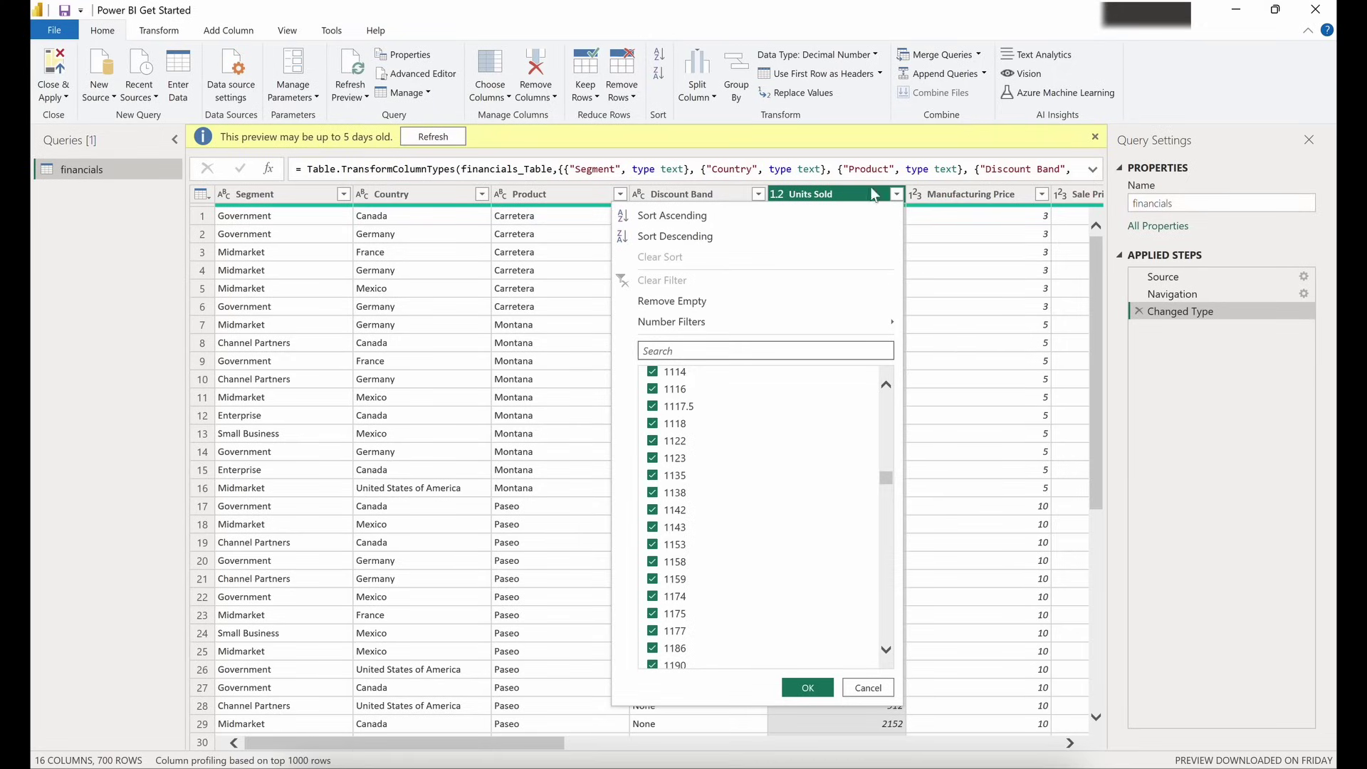
left_click(896, 193)
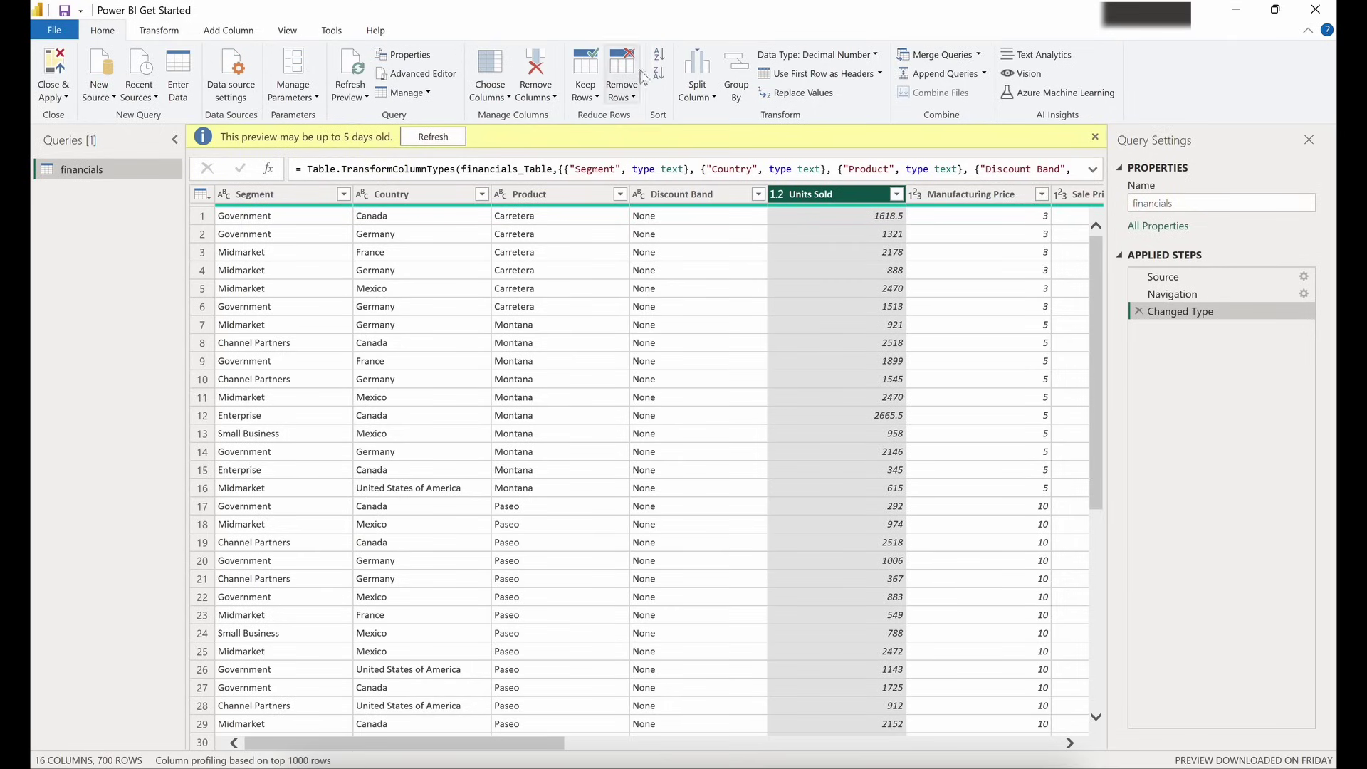
Change the Units Sold column's data type to Whole Number, adding the conversion as a new step
left_click(835, 56)
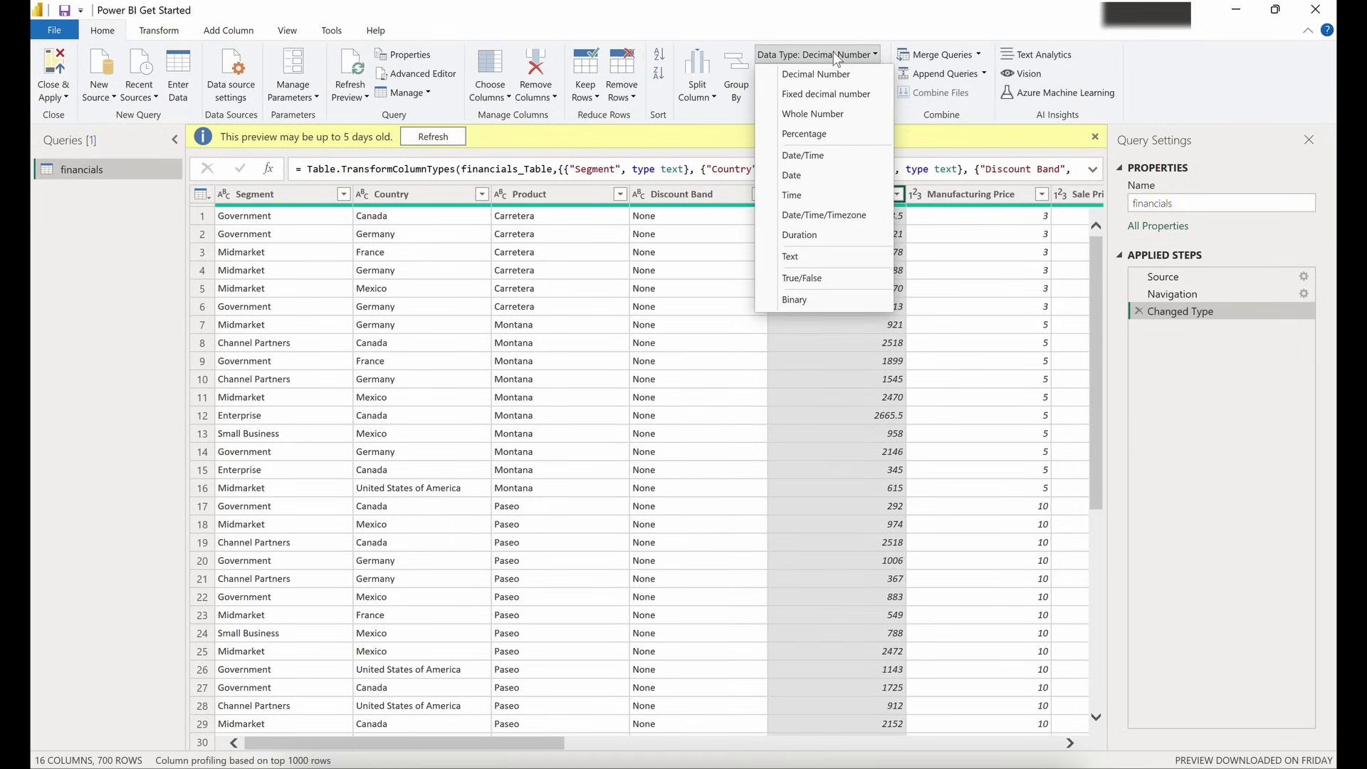
left_click(830, 114)
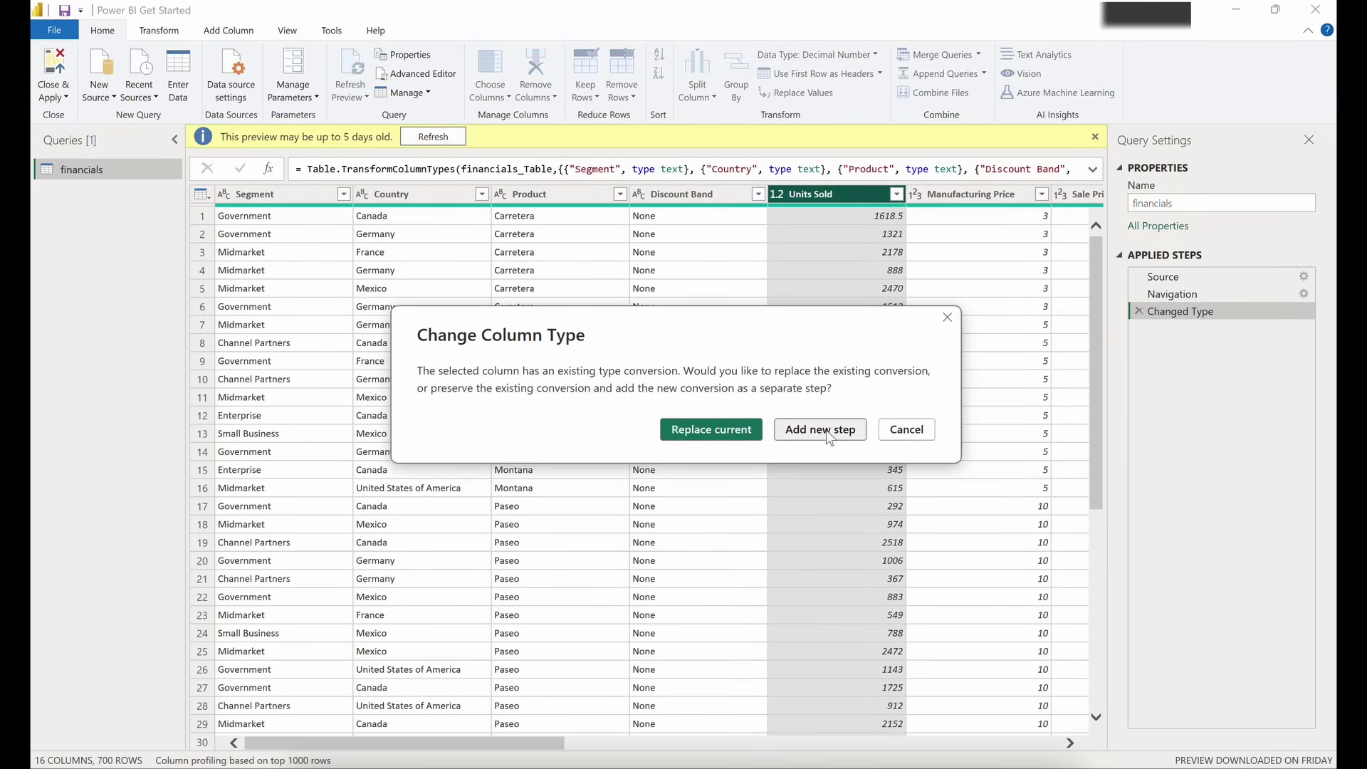
left_click(830, 432)
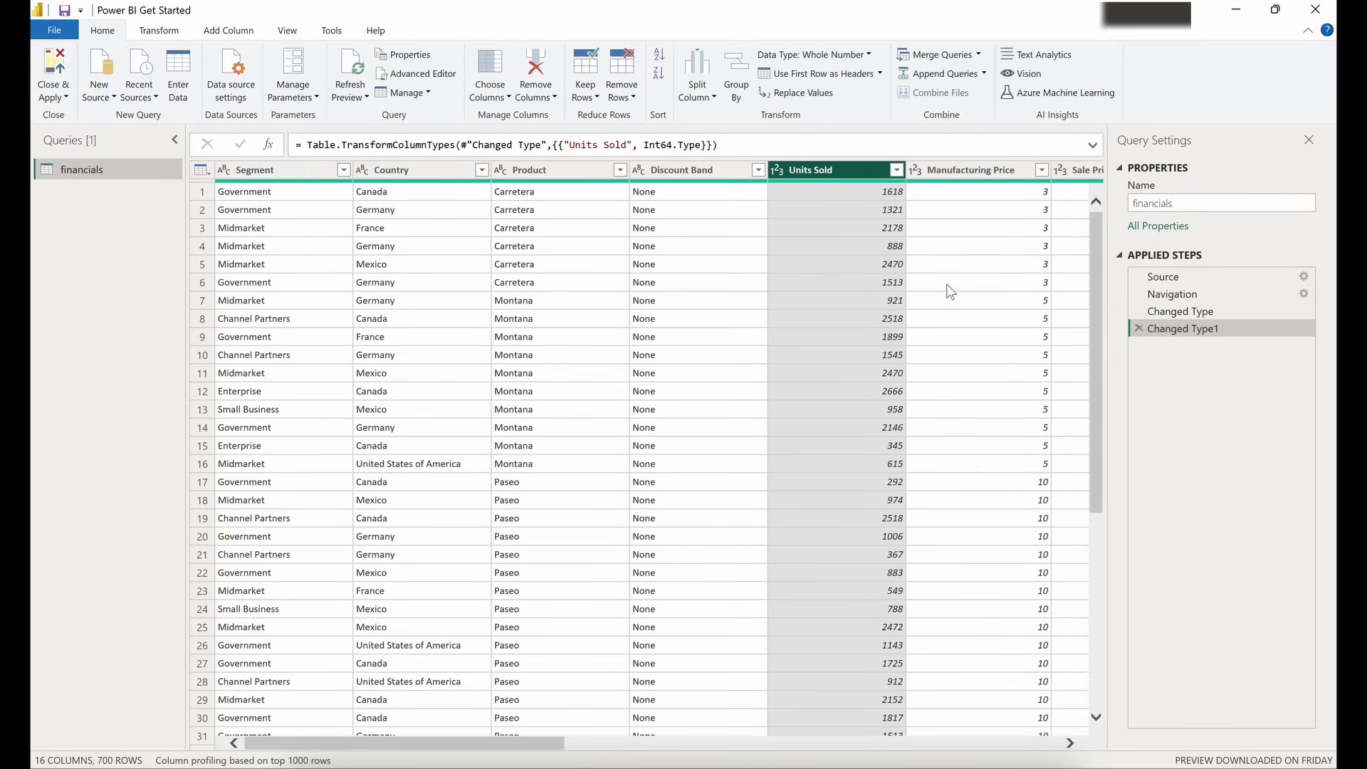
Review the Units Sold filter values and apply the filter with all values selected
left_click(896, 170)
mouse_move(887, 377)
left_mouse_down()
mouse_move(875, 601)
mouse_move(886, 363)
left_mouse_up()
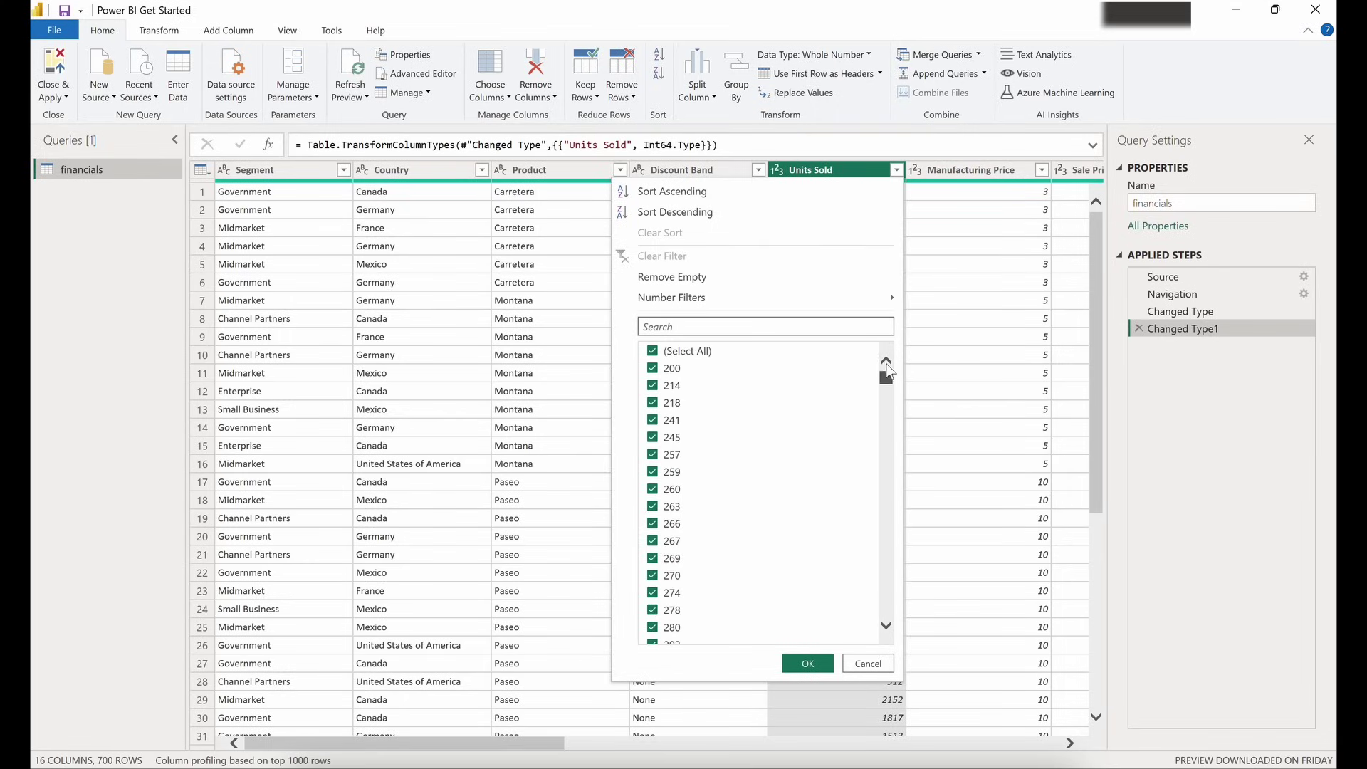
left_click(808, 663)
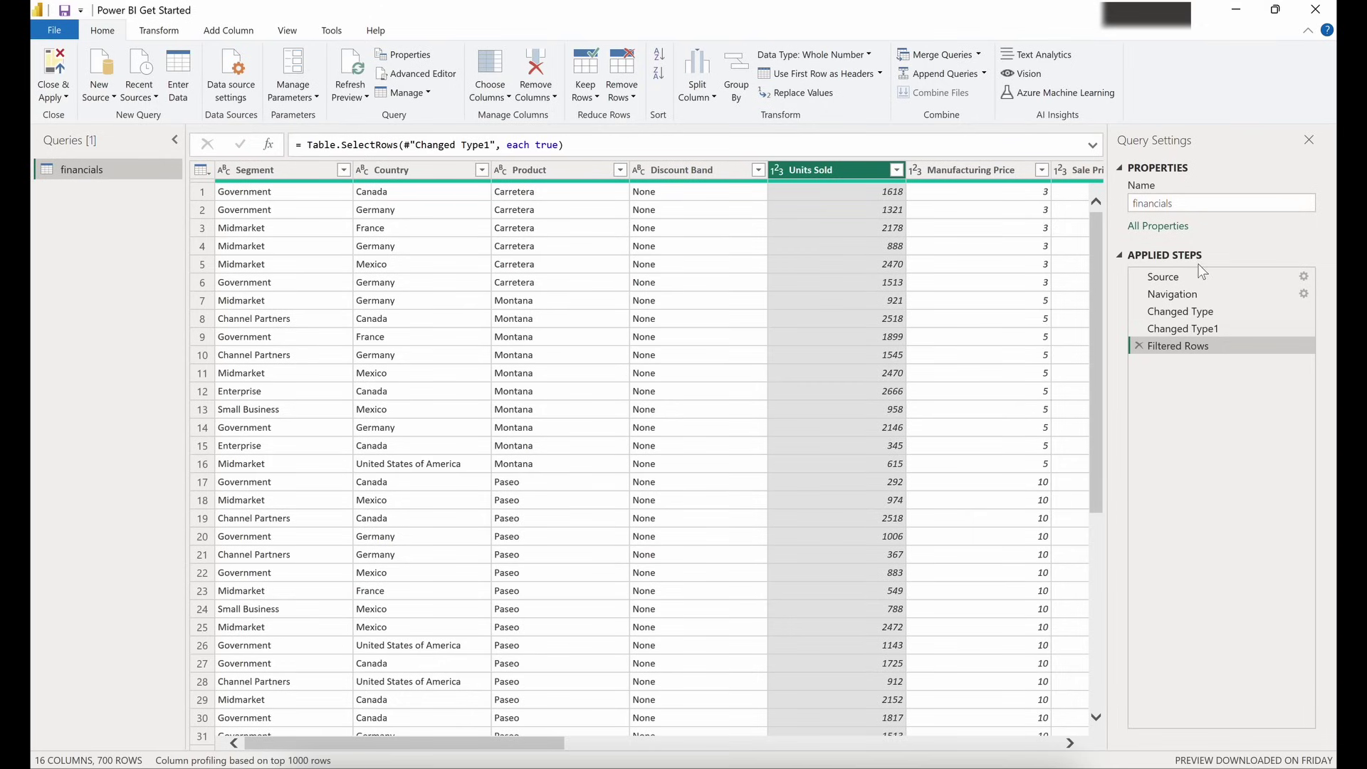
Compare the query's data at the Changed Type1 and Changed Type applied steps
left_click(1203, 327)
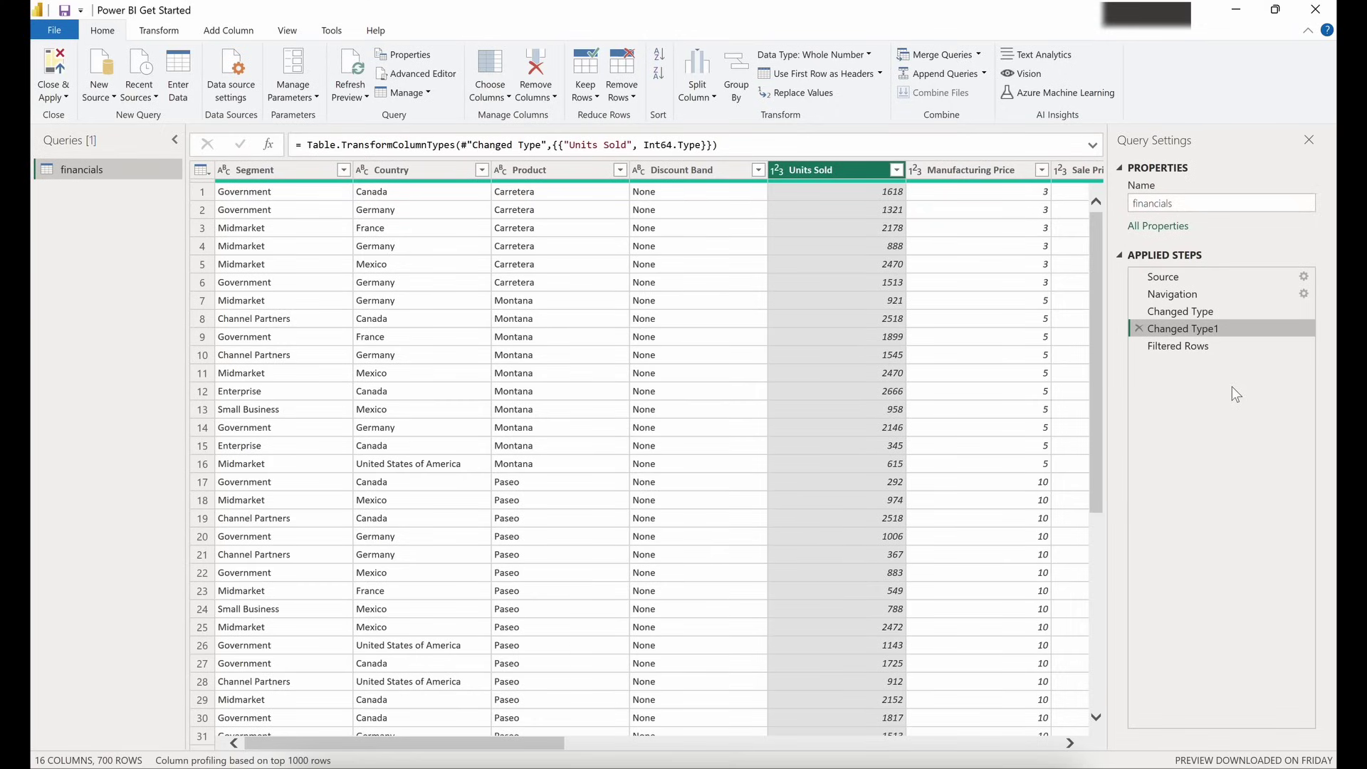
left_click(1222, 310)
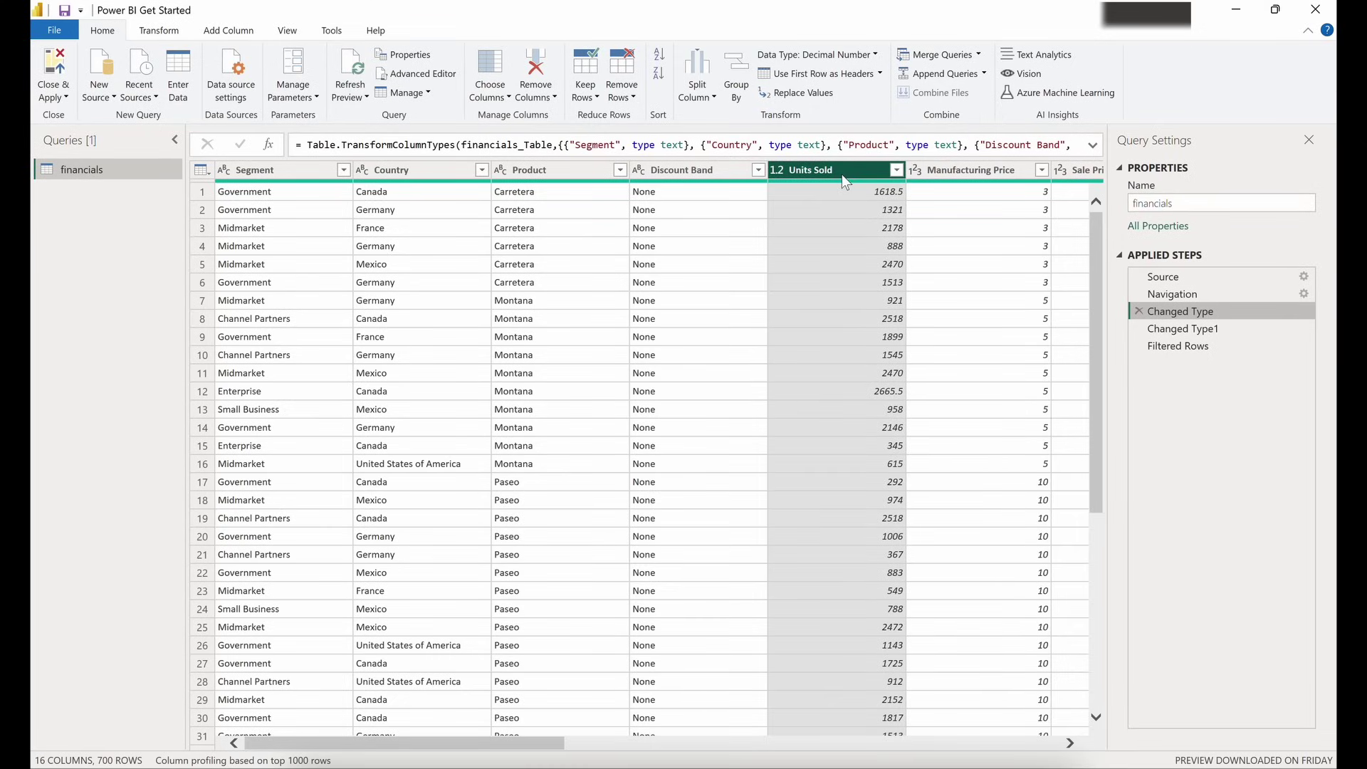
Delete the Filtered Rows step from the query's applied steps
left_click(1175, 328)
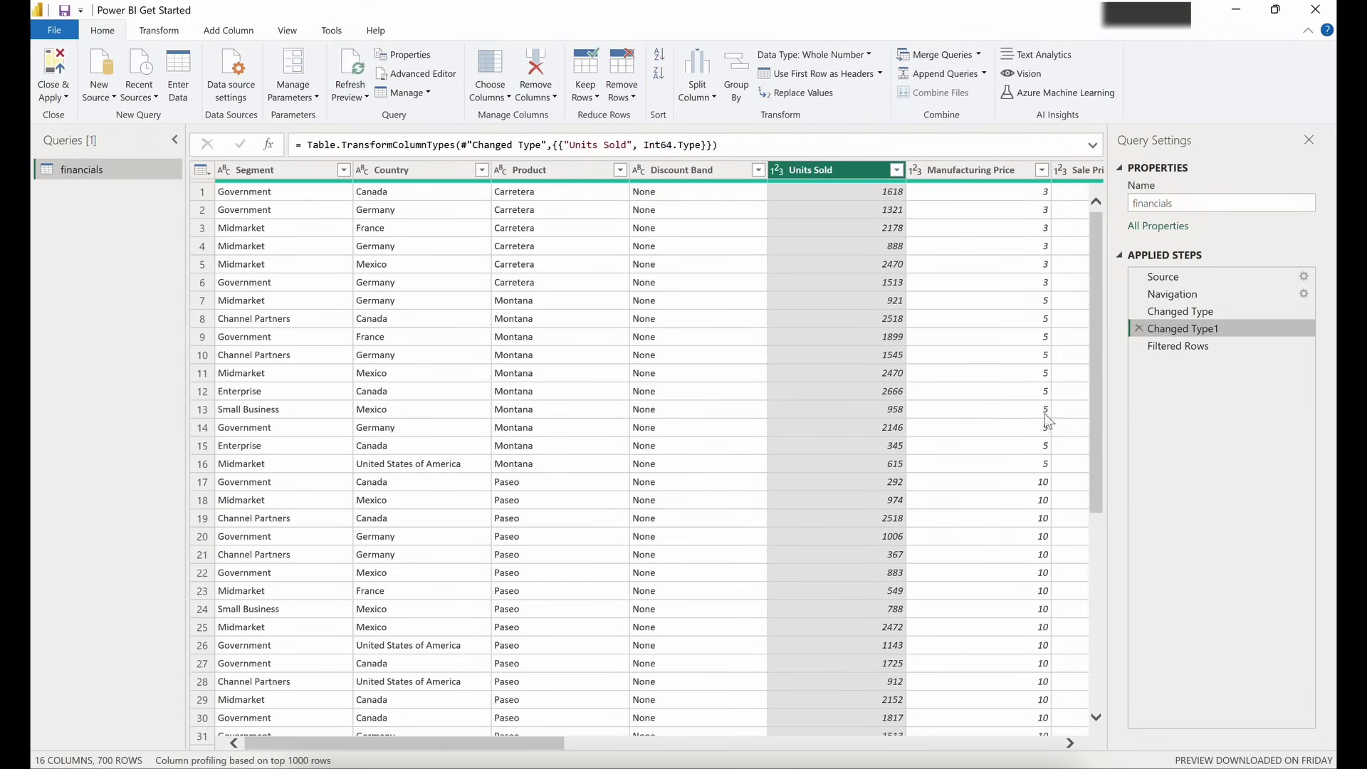
left_click(1138, 347)
Look through the Gross Sales filter values for decimals and close the list without filtering
left_click_drag(532, 742, 820, 749)
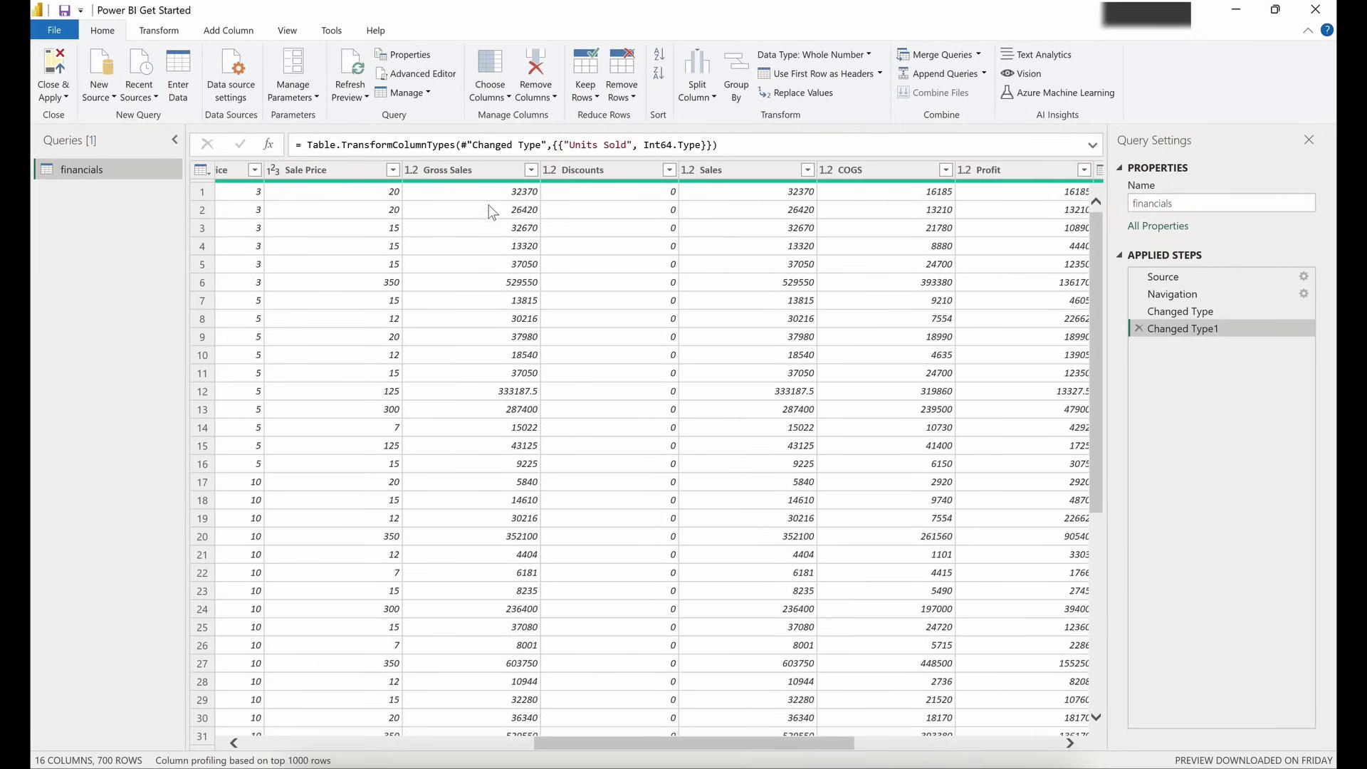
left_click(484, 173)
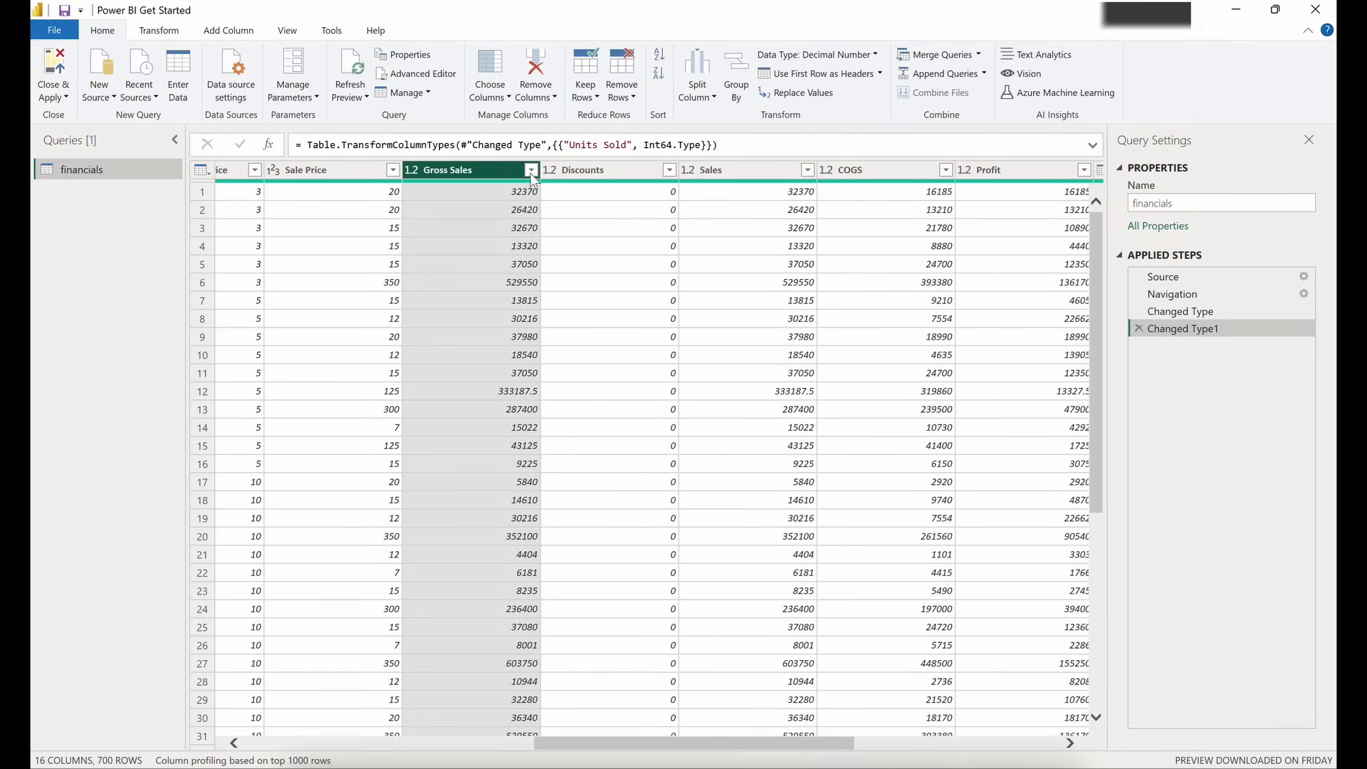
left_click(531, 170)
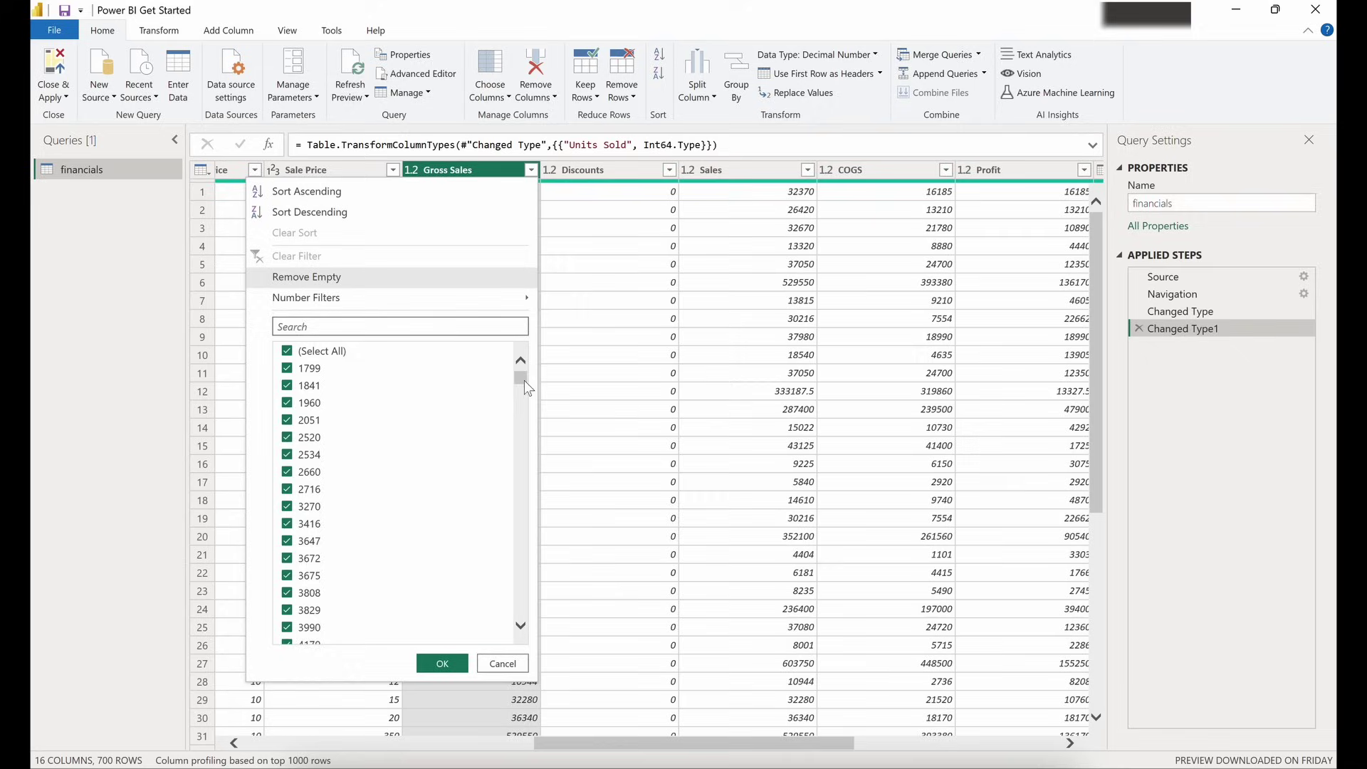
left_click_drag(524, 380, 522, 458)
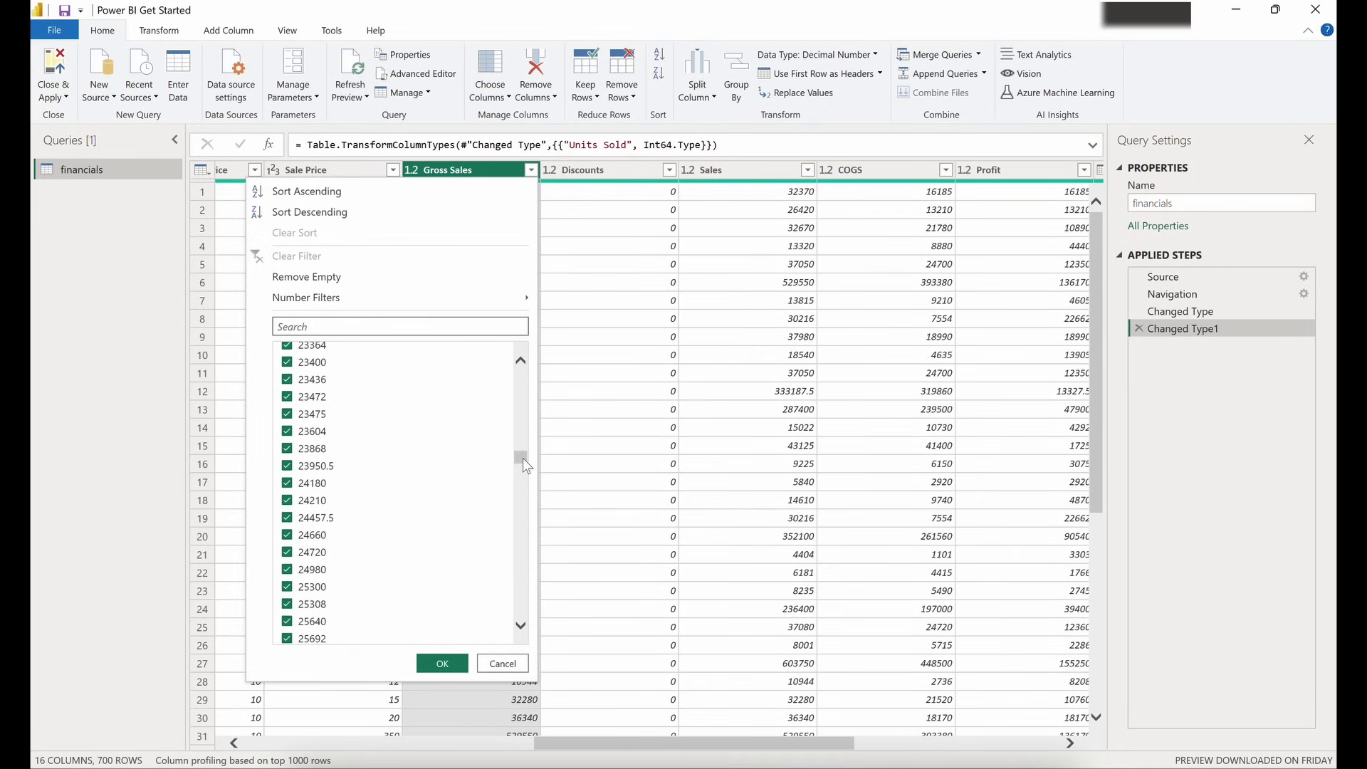
left_click(344, 467)
left_click(503, 663)
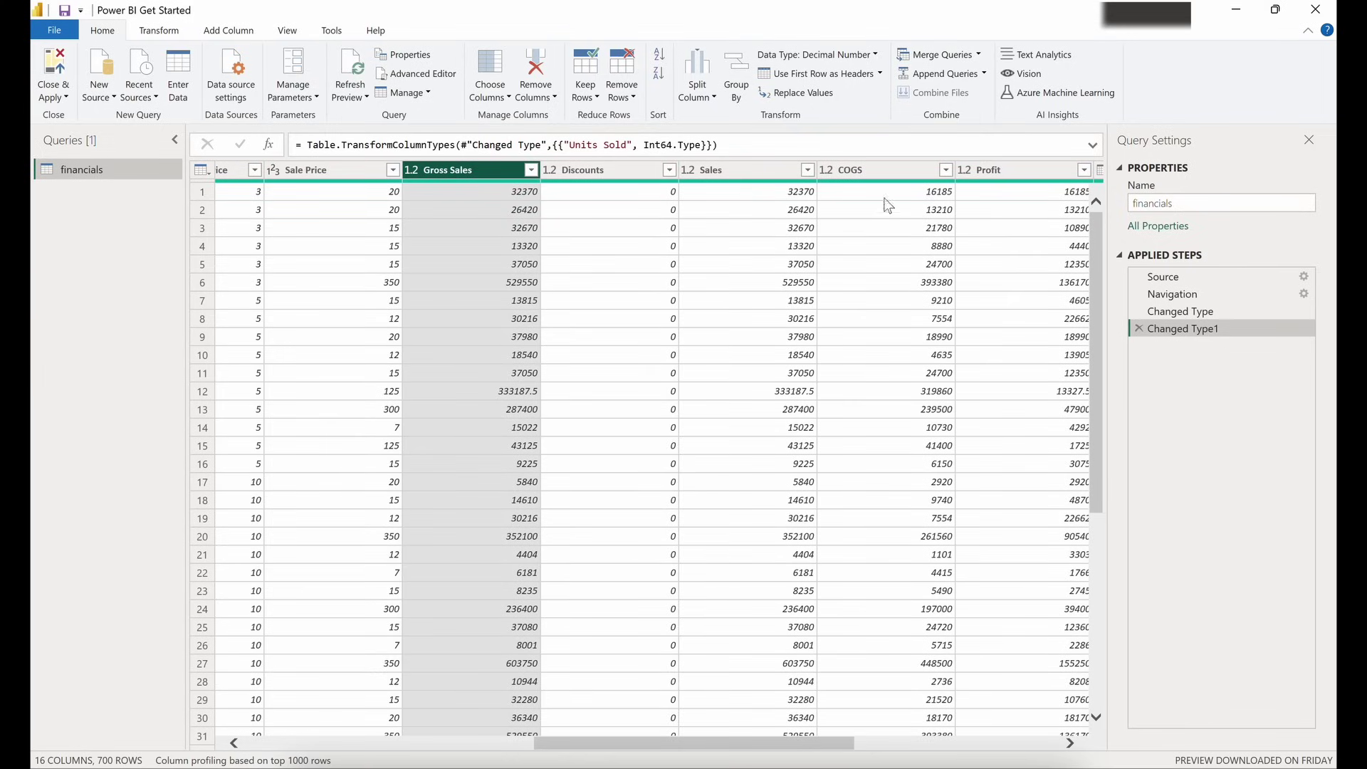
Change the Gross Sales column's data type to Fixed decimal number and compare its data at the Changed Type and Changed Type1 steps
left_click(856, 57)
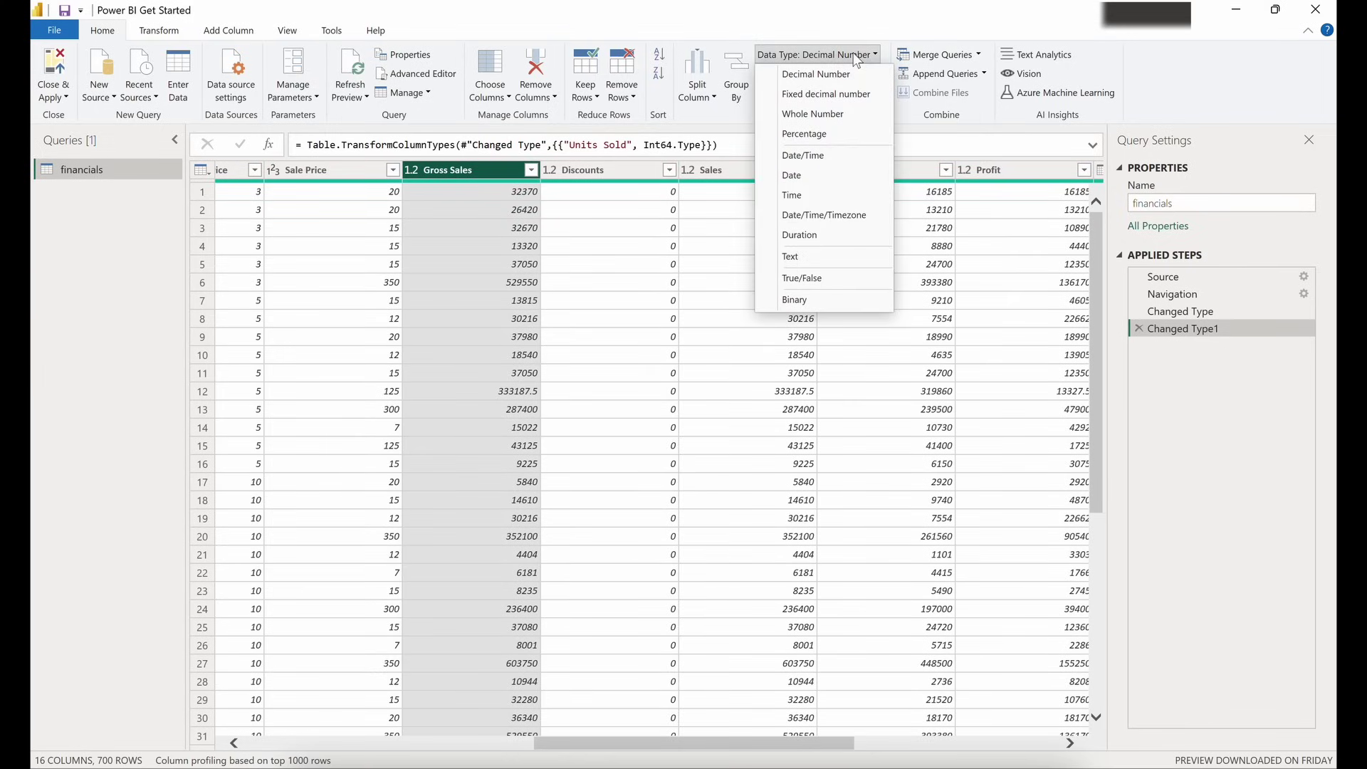
left_click(856, 94)
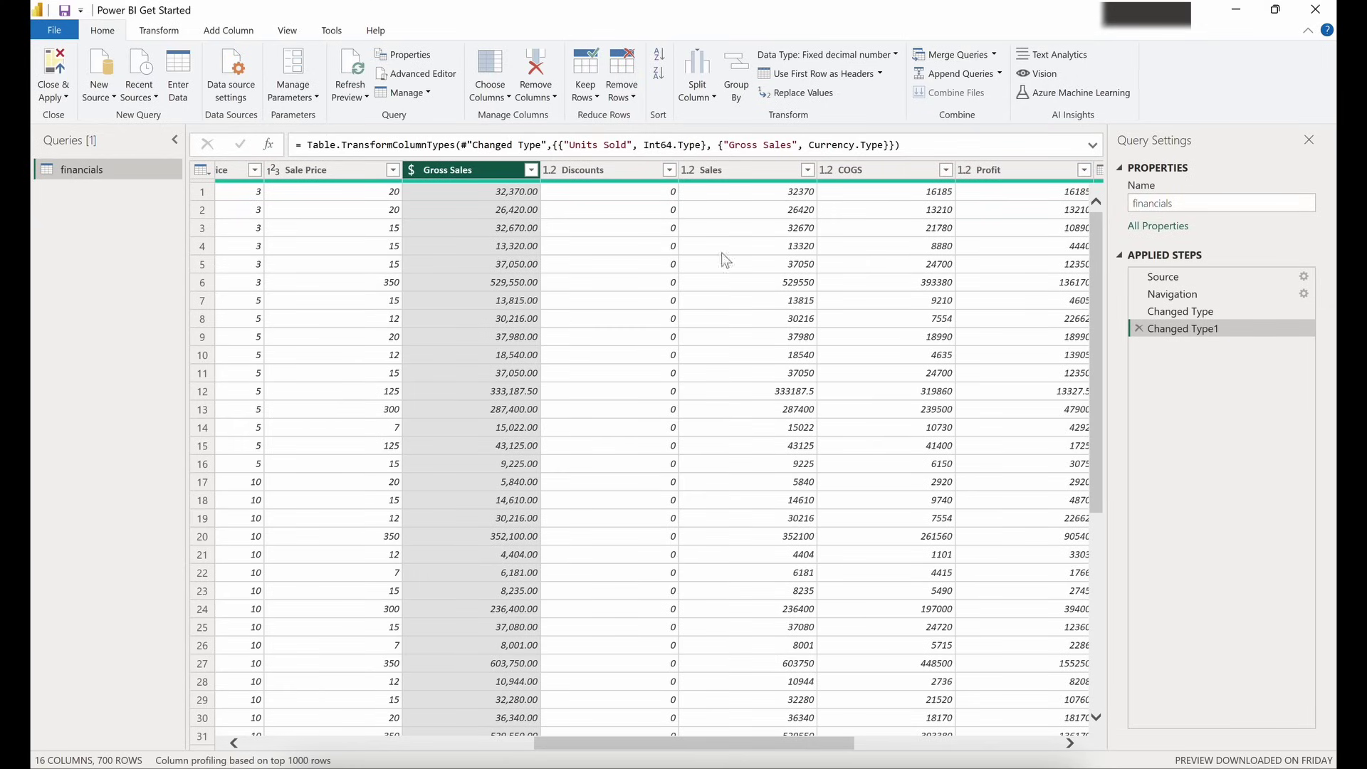
left_click(1195, 311)
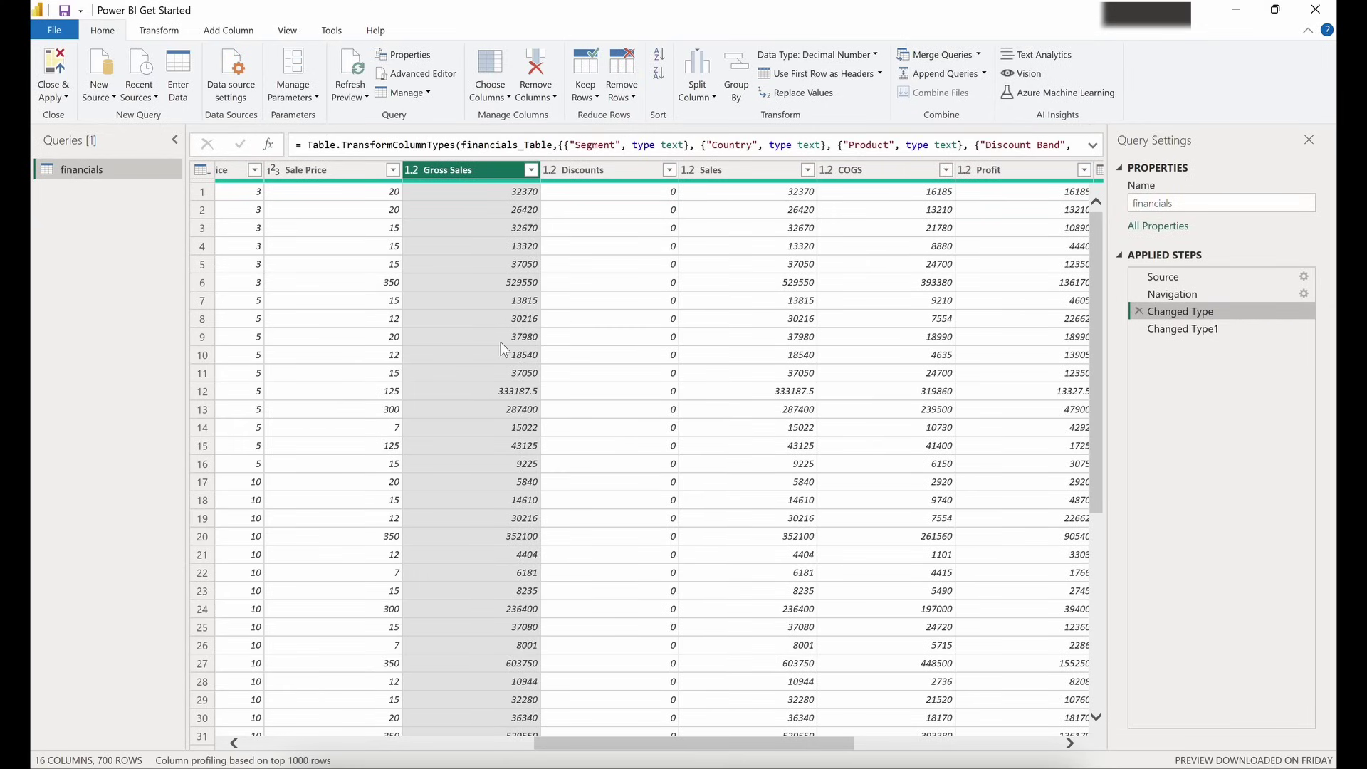
left_click(1222, 329)
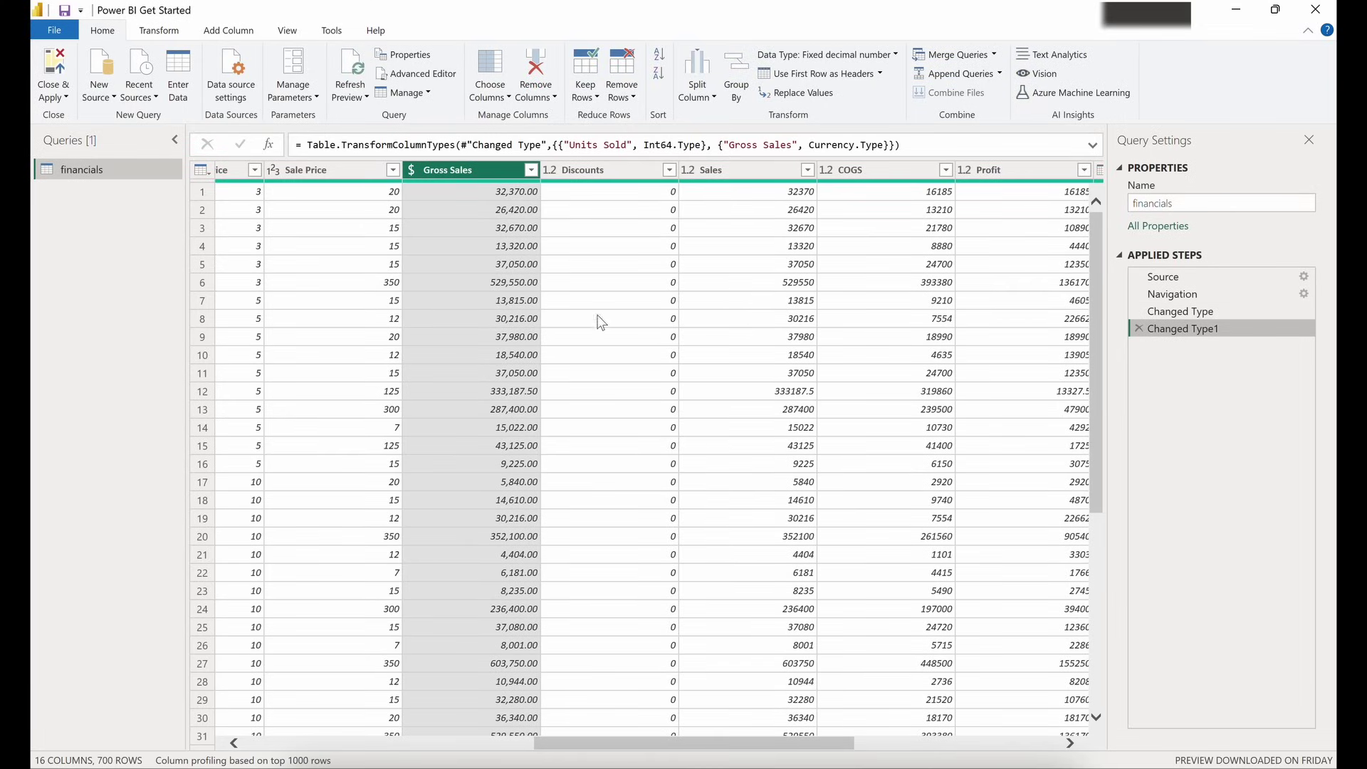
Examine the Discounts column's filter values, from the smallest amounts onward, without filtering
left_click(645, 175)
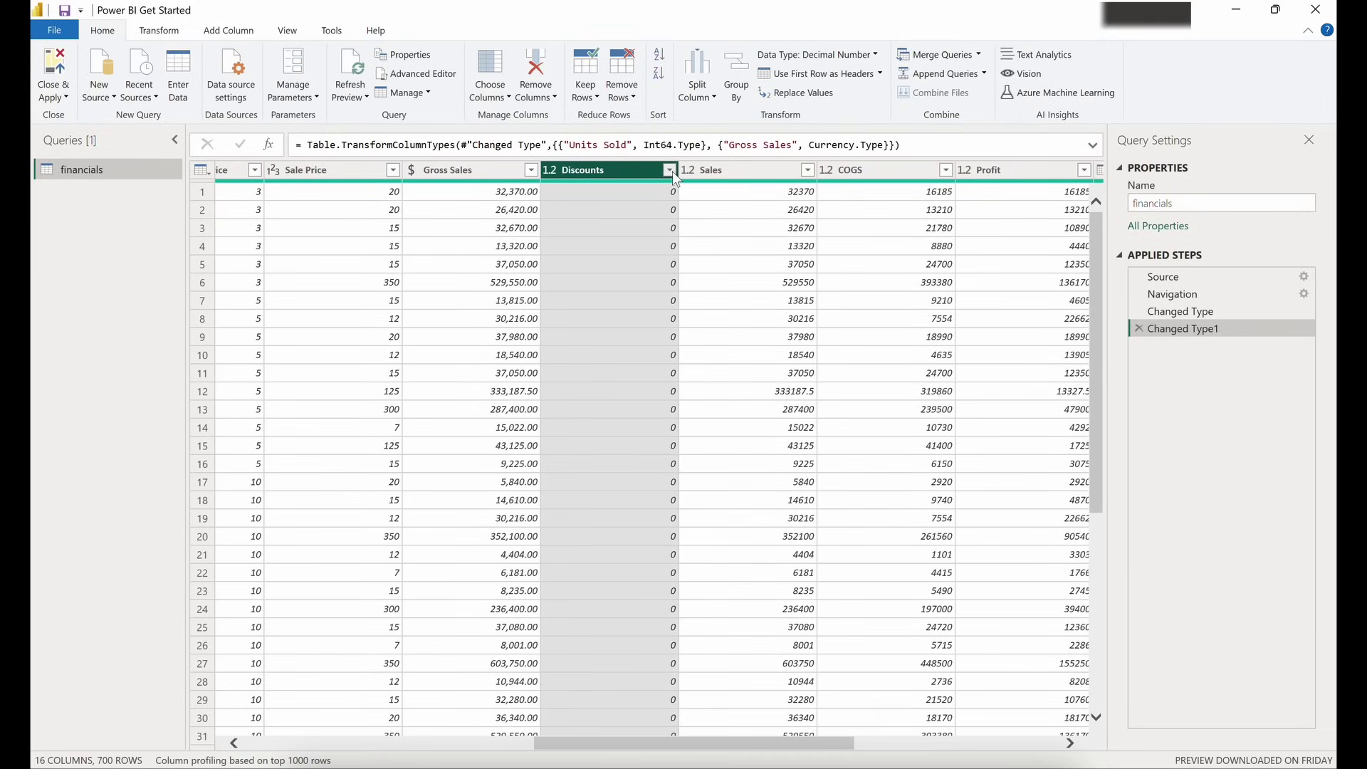
left_click(669, 171)
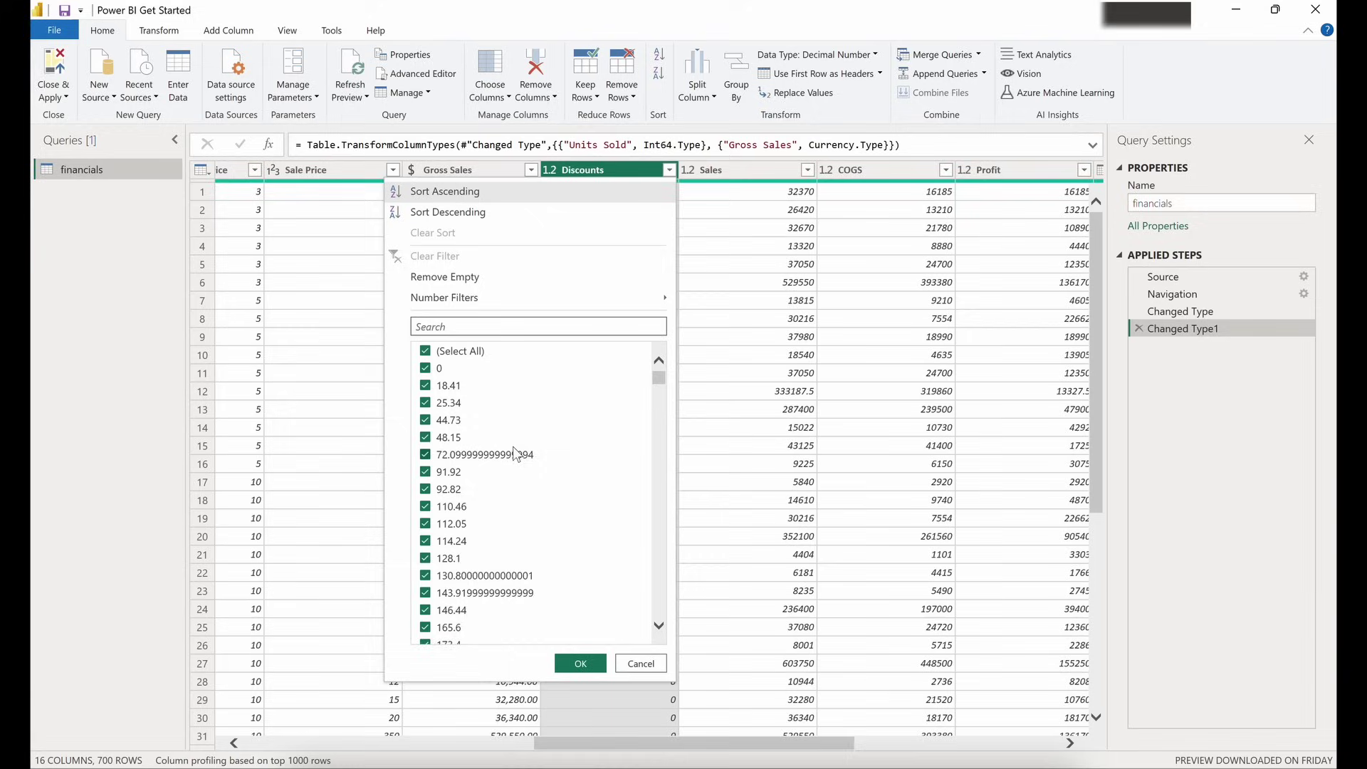
scroll(535, 438, "down", 10)
scroll(535, 438, "up", 10)
left_click(639, 664)
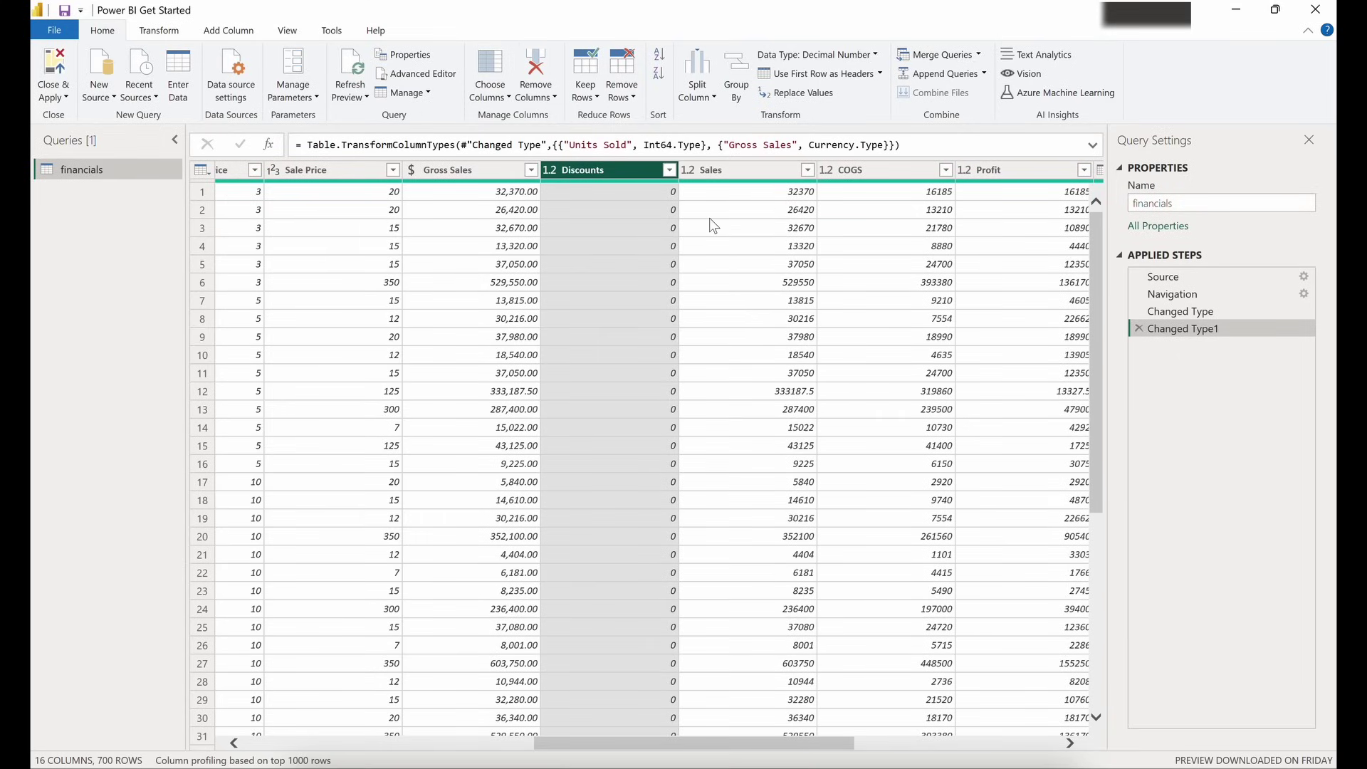
left_click(670, 171)
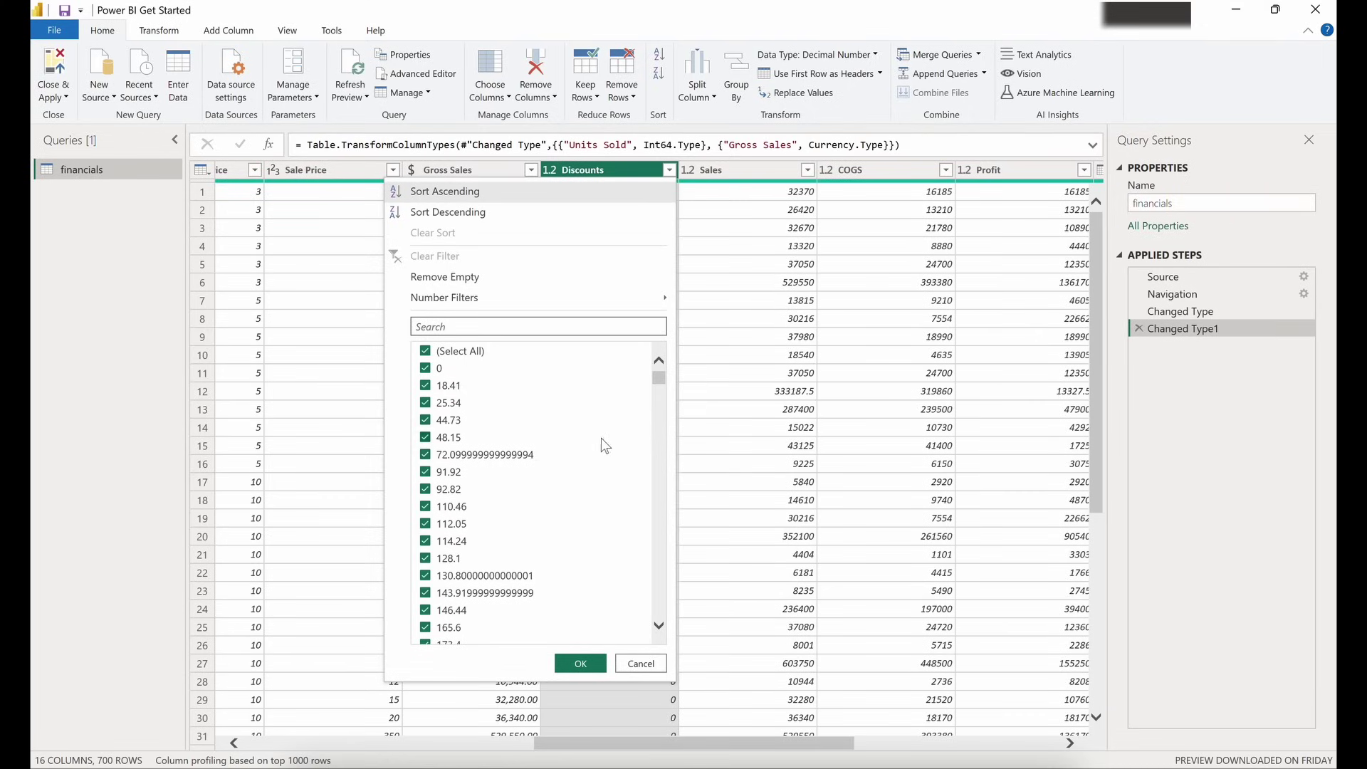
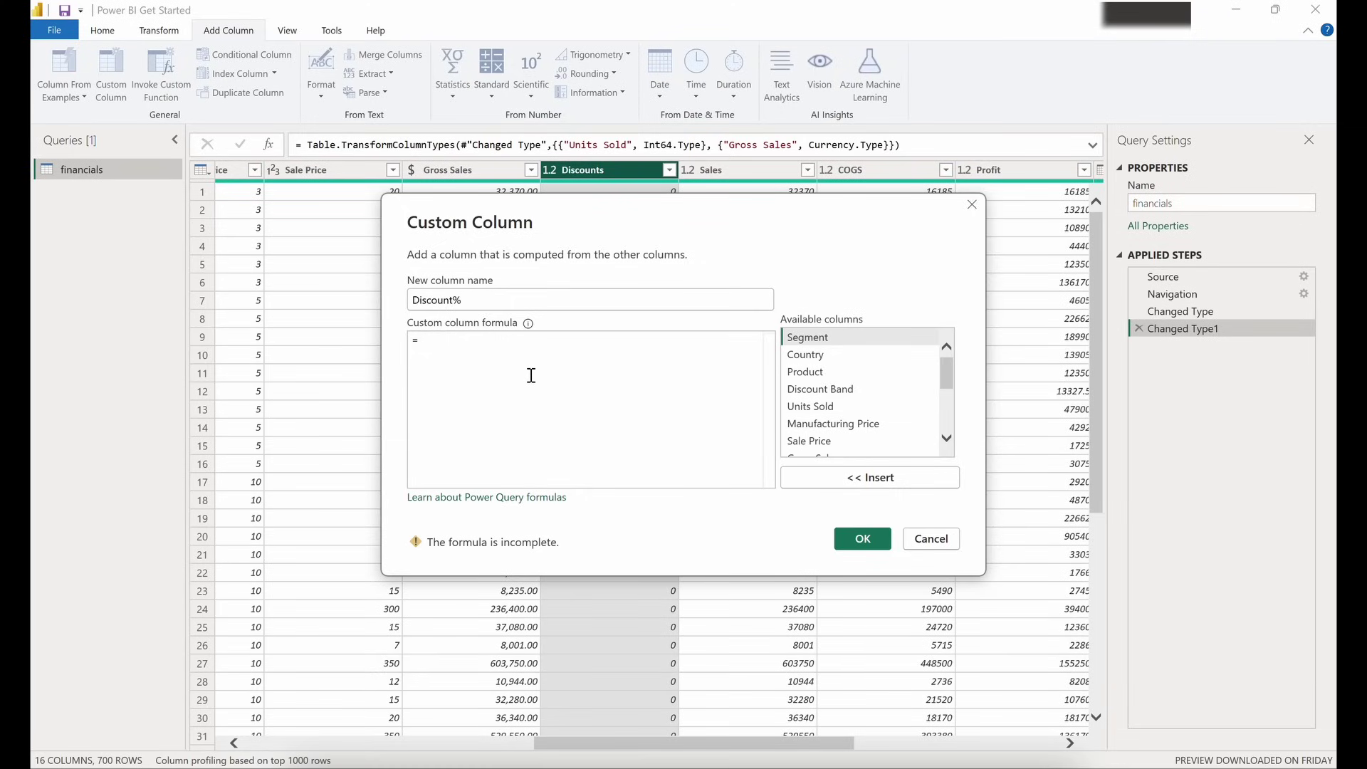
Define the Discount% custom column with the formula [Discounts]/[Gross Sales] and add it to the financials query
scroll(887, 402, "down", 1)
scroll(886, 402, "down", 1)
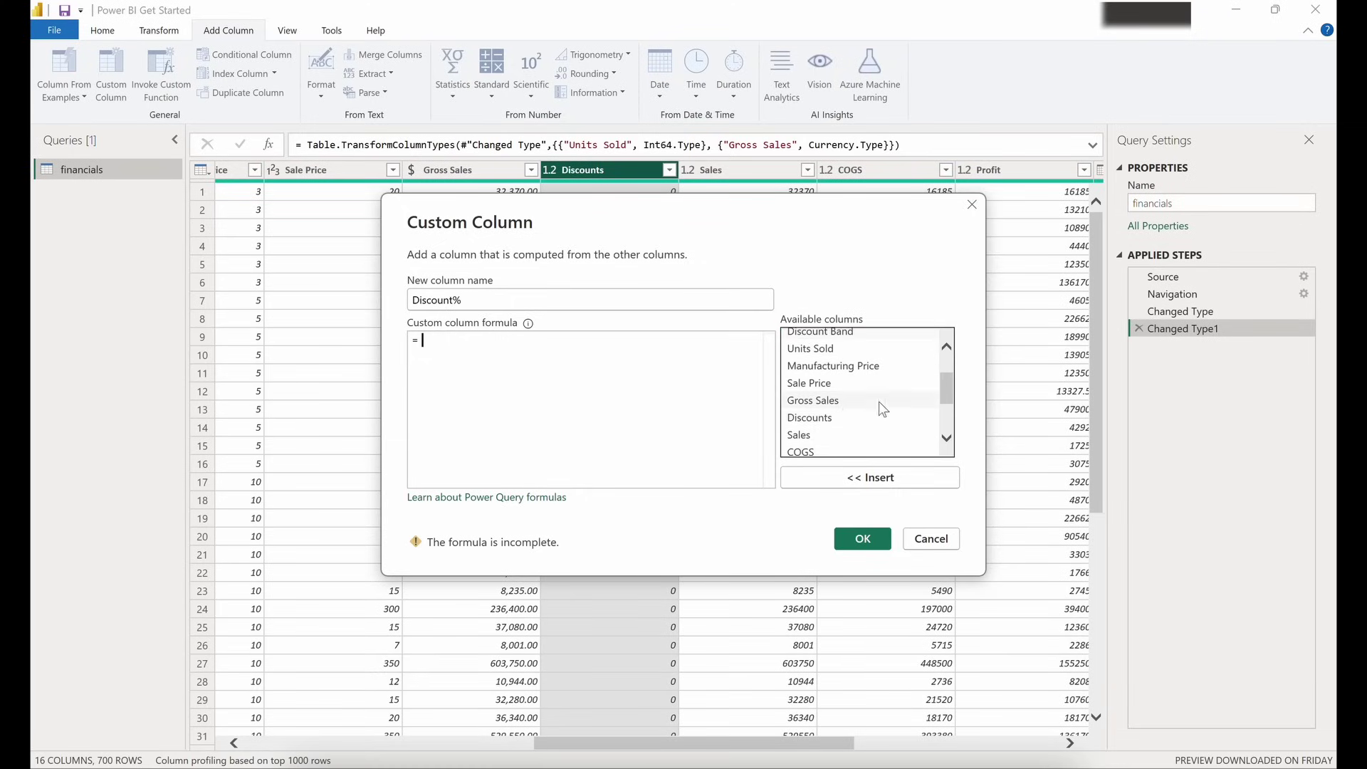
left_click(818, 416)
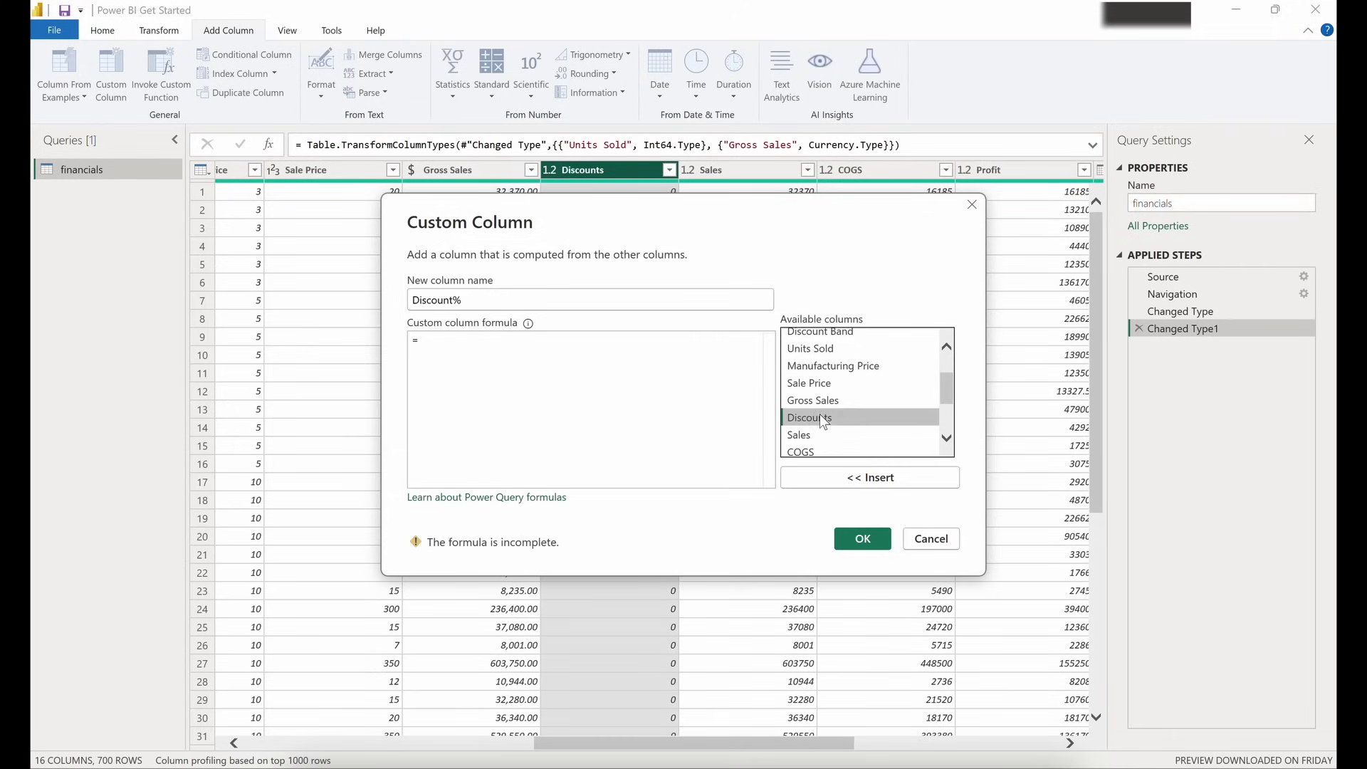
left_click(849, 476)
type("/")
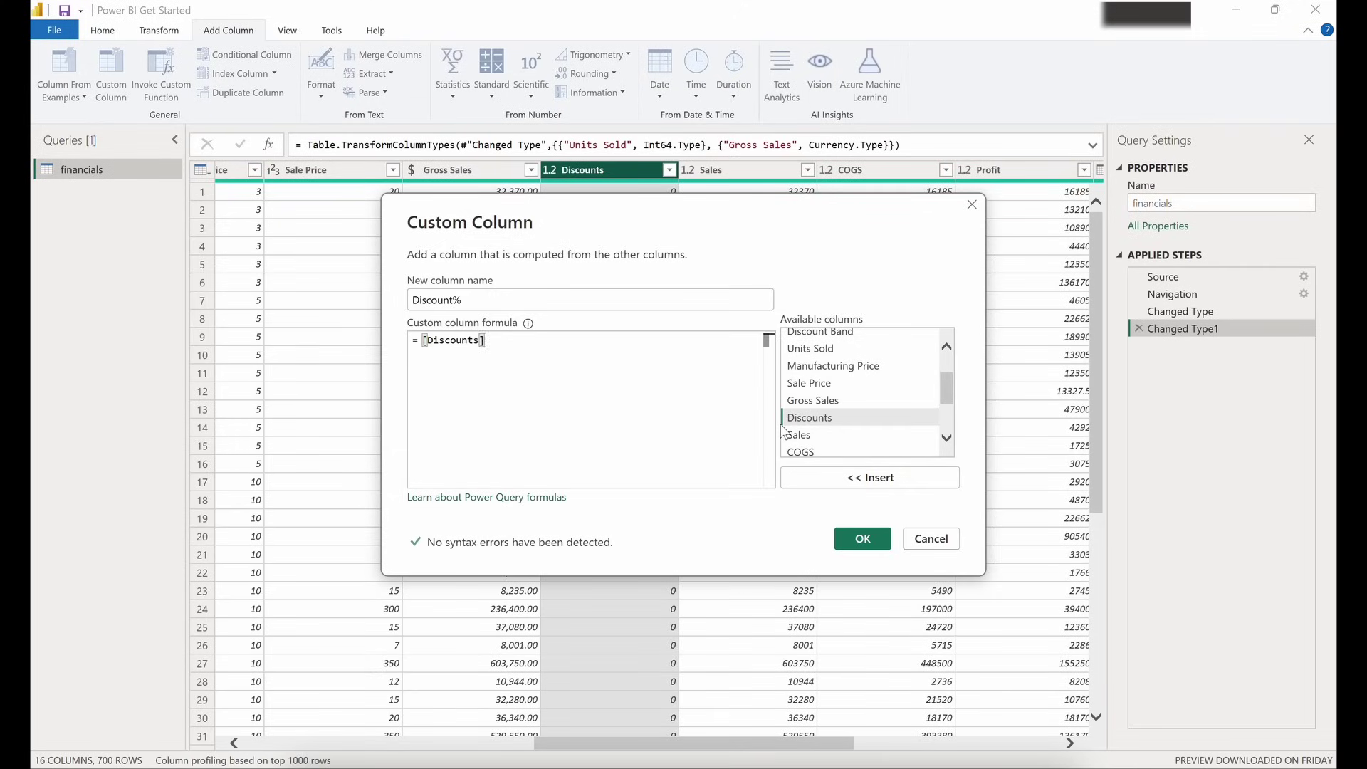
left_click(849, 397)
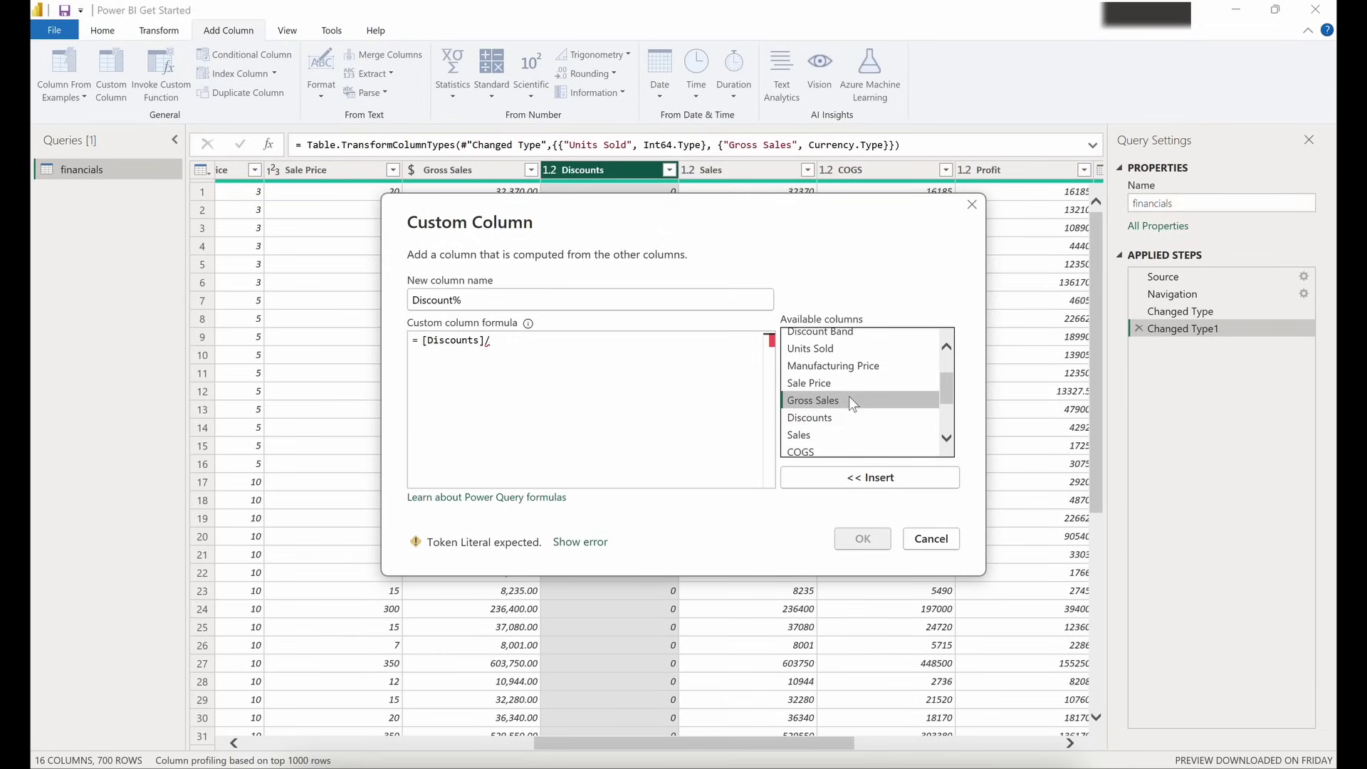
left_click(858, 476)
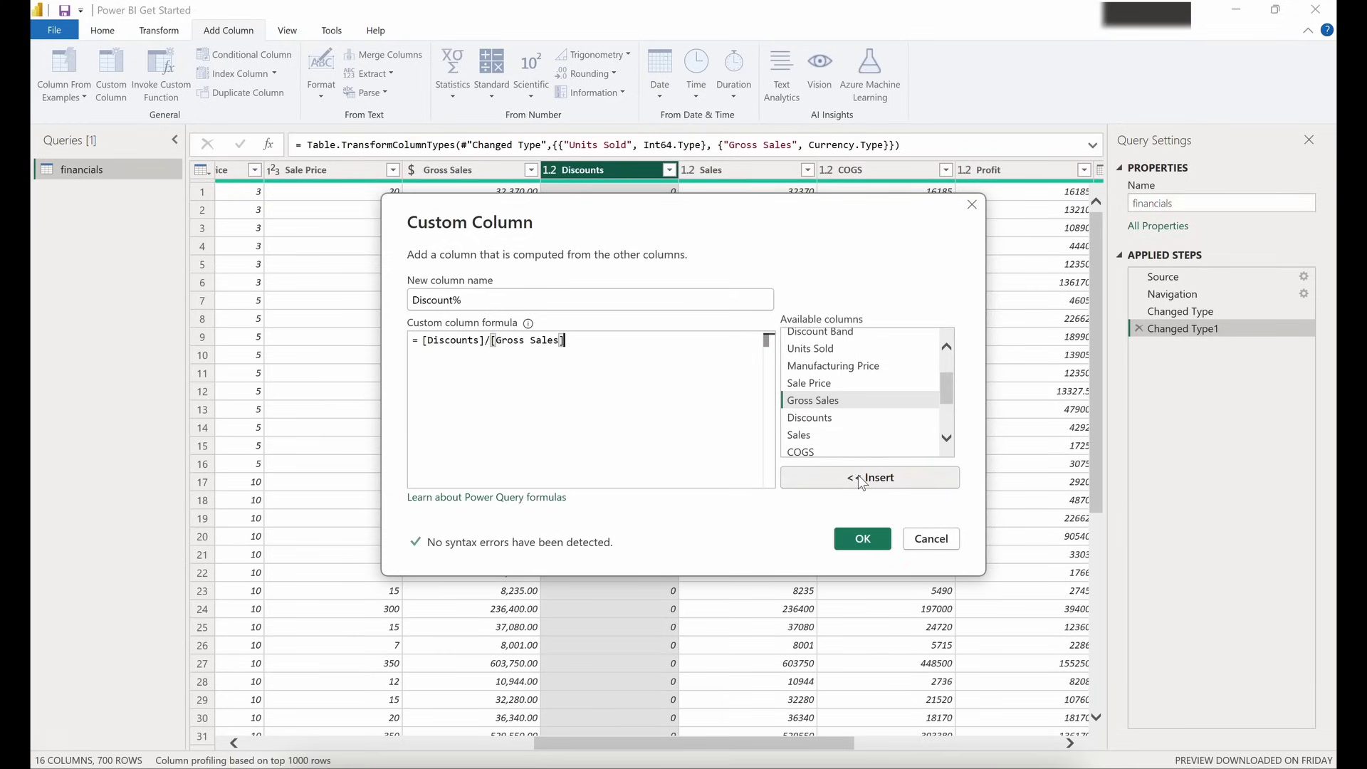
left_click(869, 543)
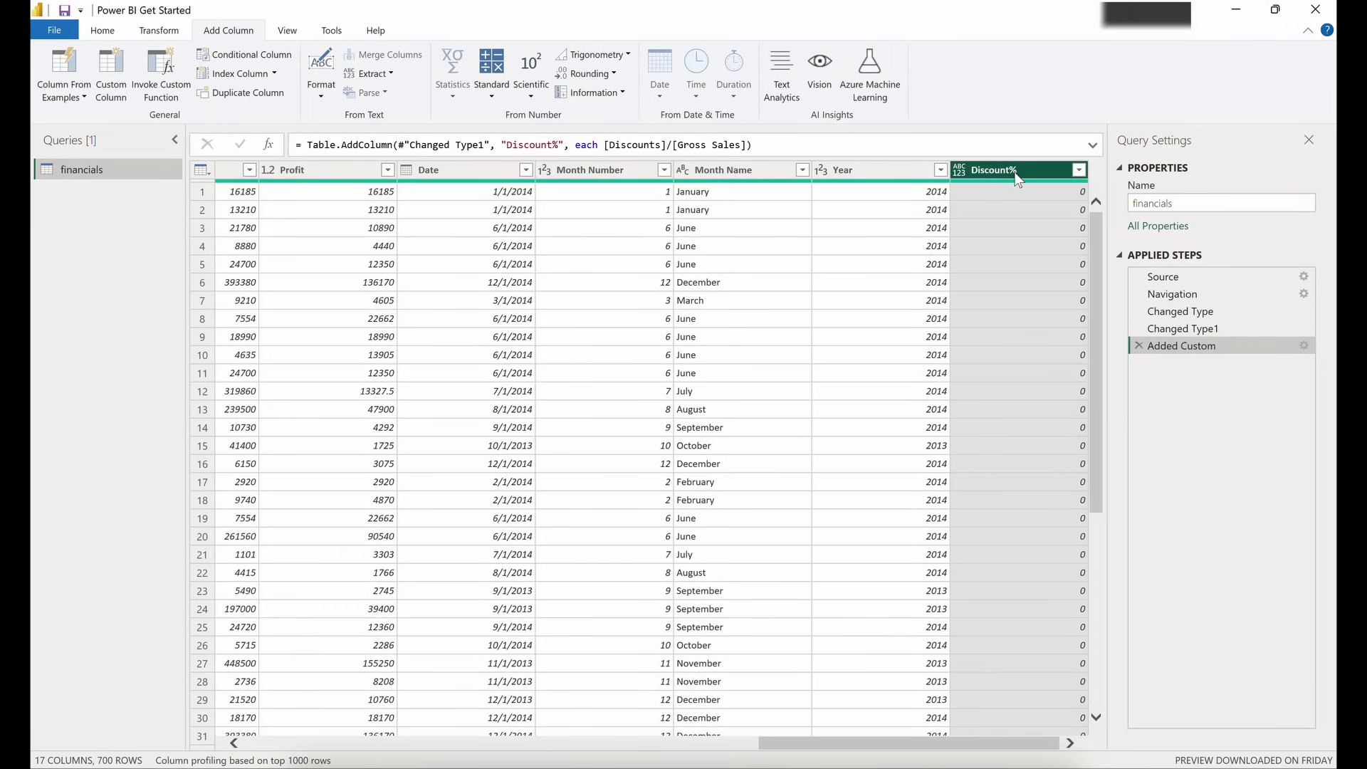
Check the Discount% column's filter values without filtering and change its data type to Percentage
left_click(1079, 170)
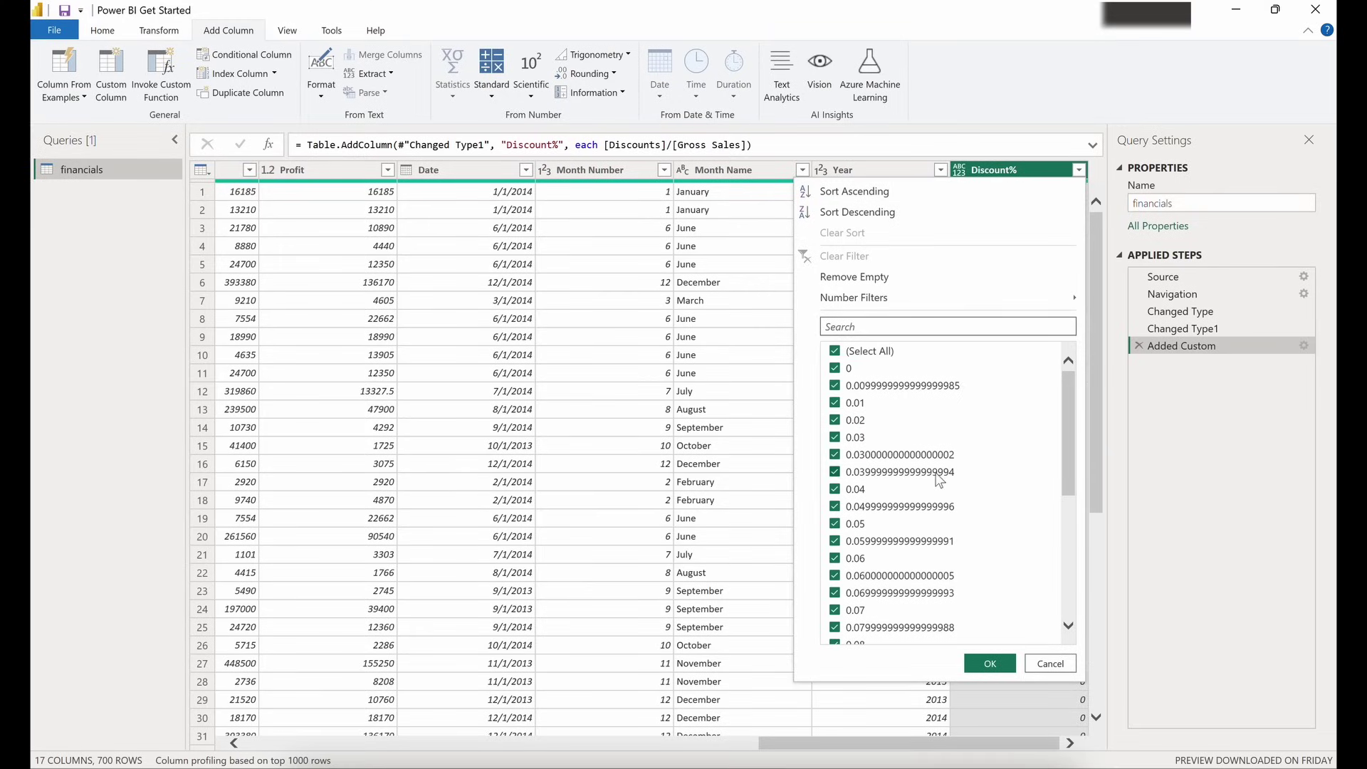
left_click(1042, 664)
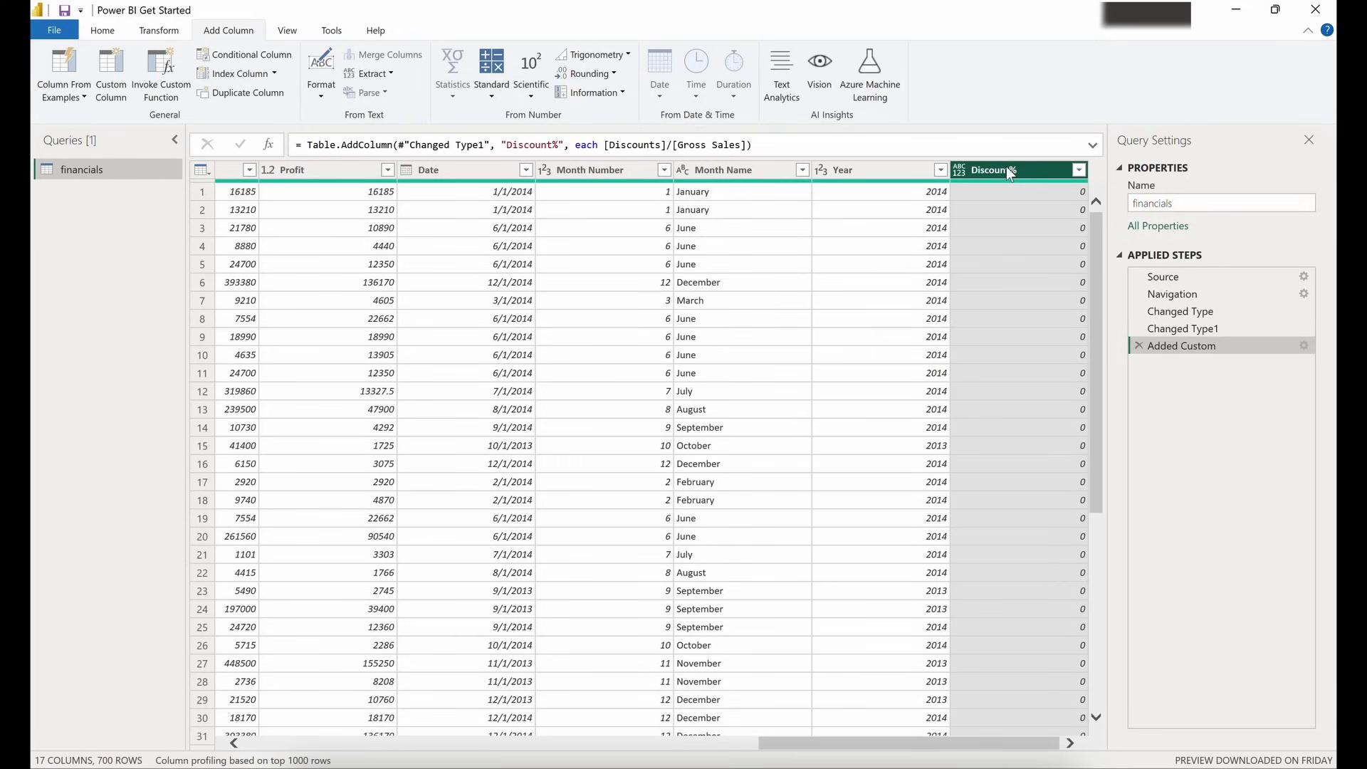
left_click(107, 31)
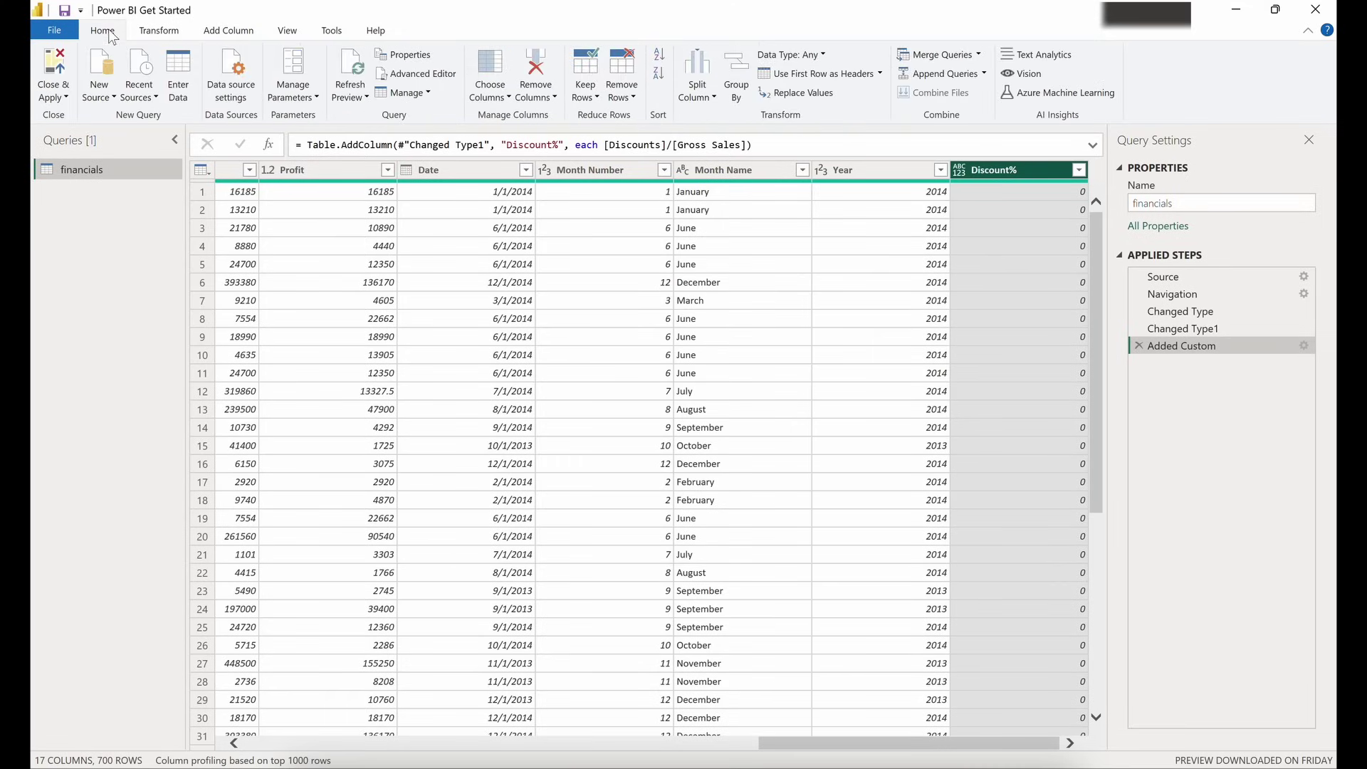
left_click(787, 56)
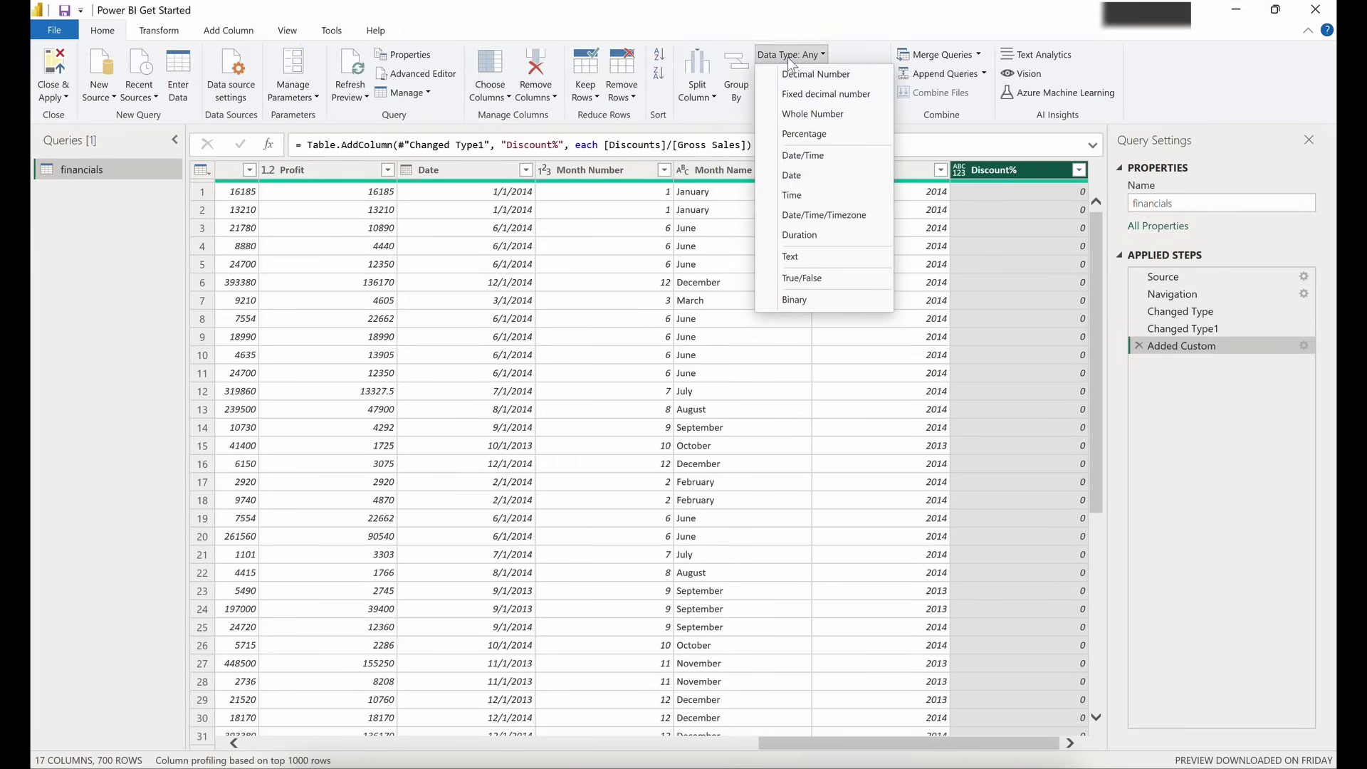
left_click(794, 134)
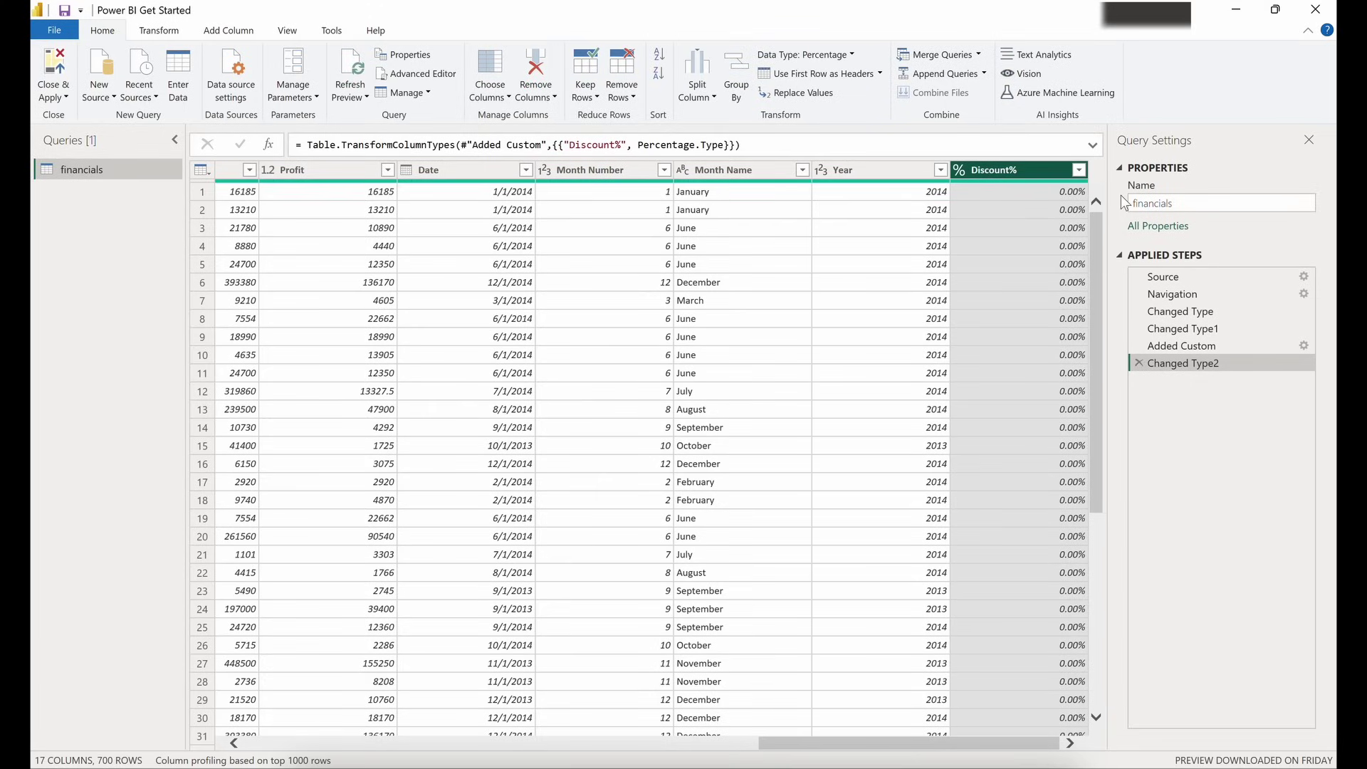
Review the converted Discount% values in the filter list and down the column's rows
left_click(1080, 169)
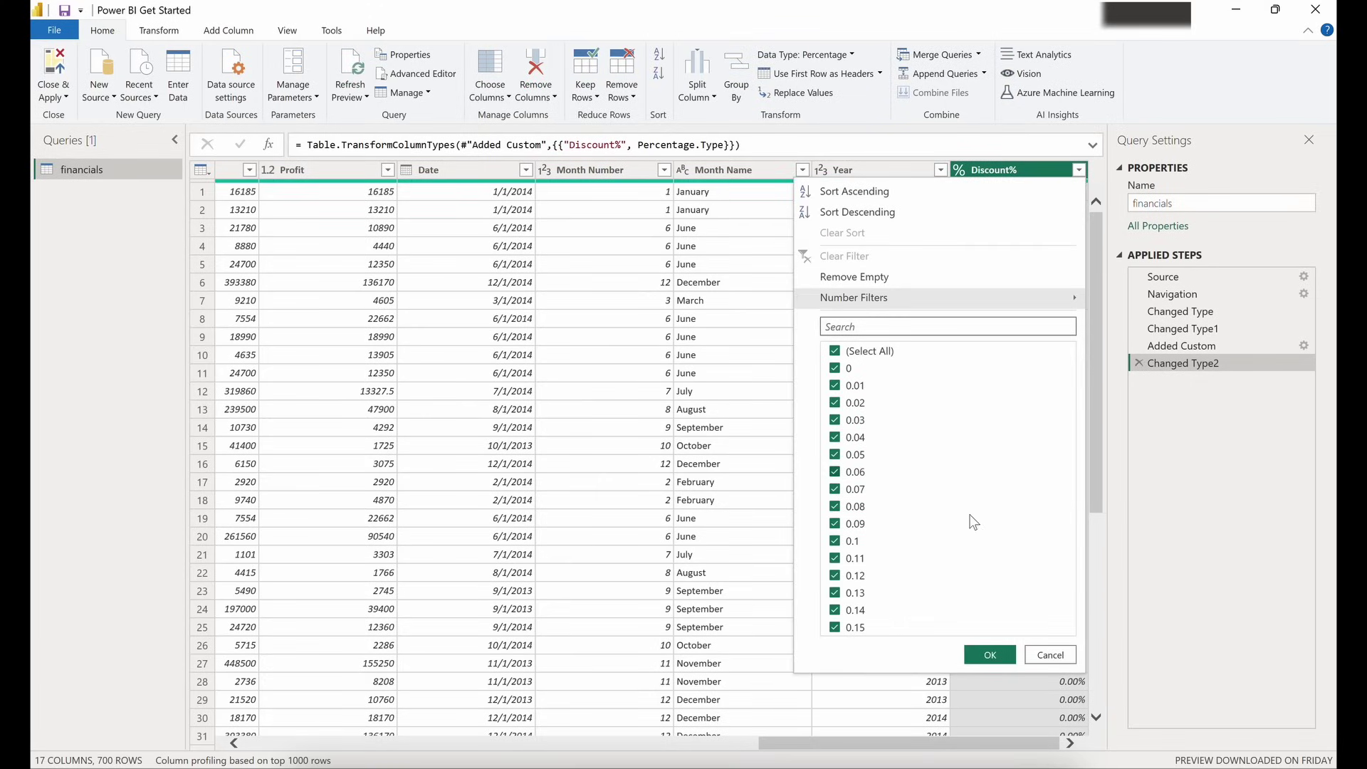
left_click(1050, 652)
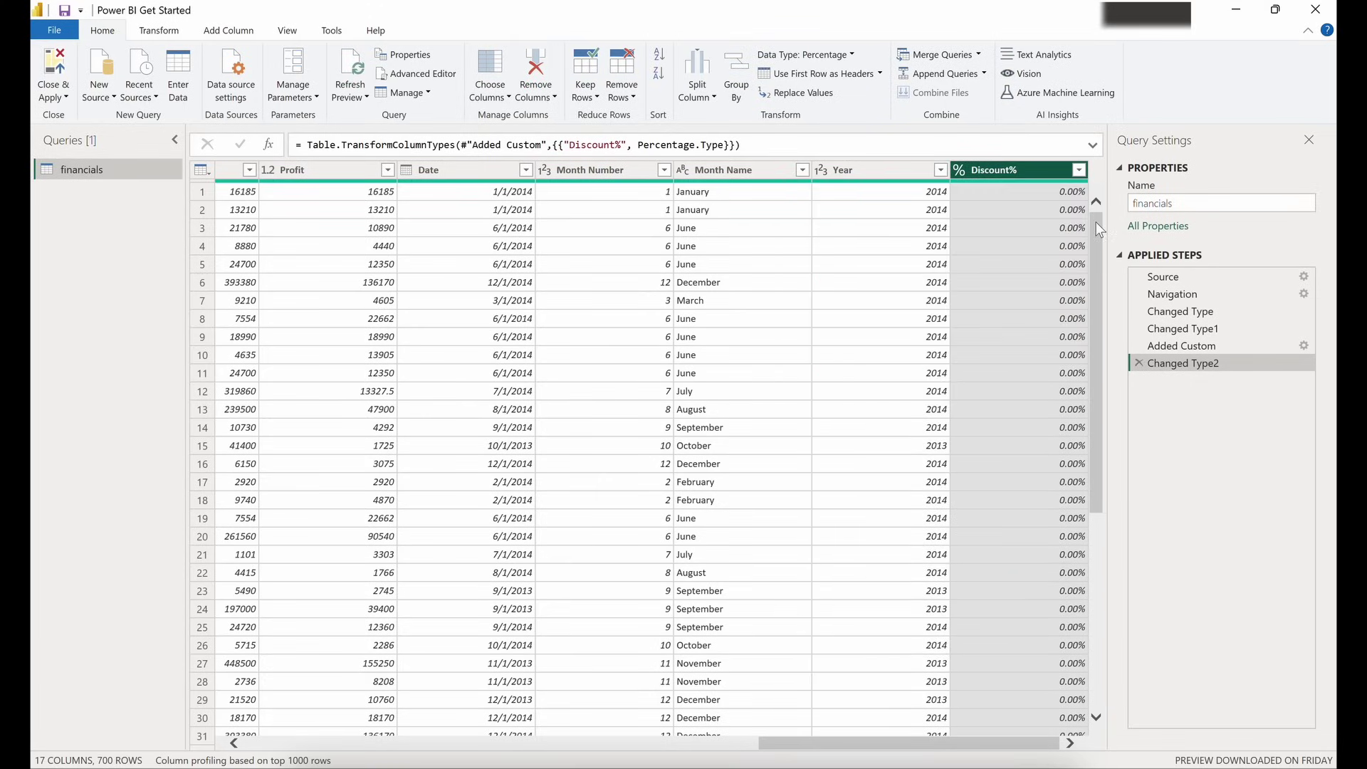
left_click_drag(1100, 230, 1082, 675)
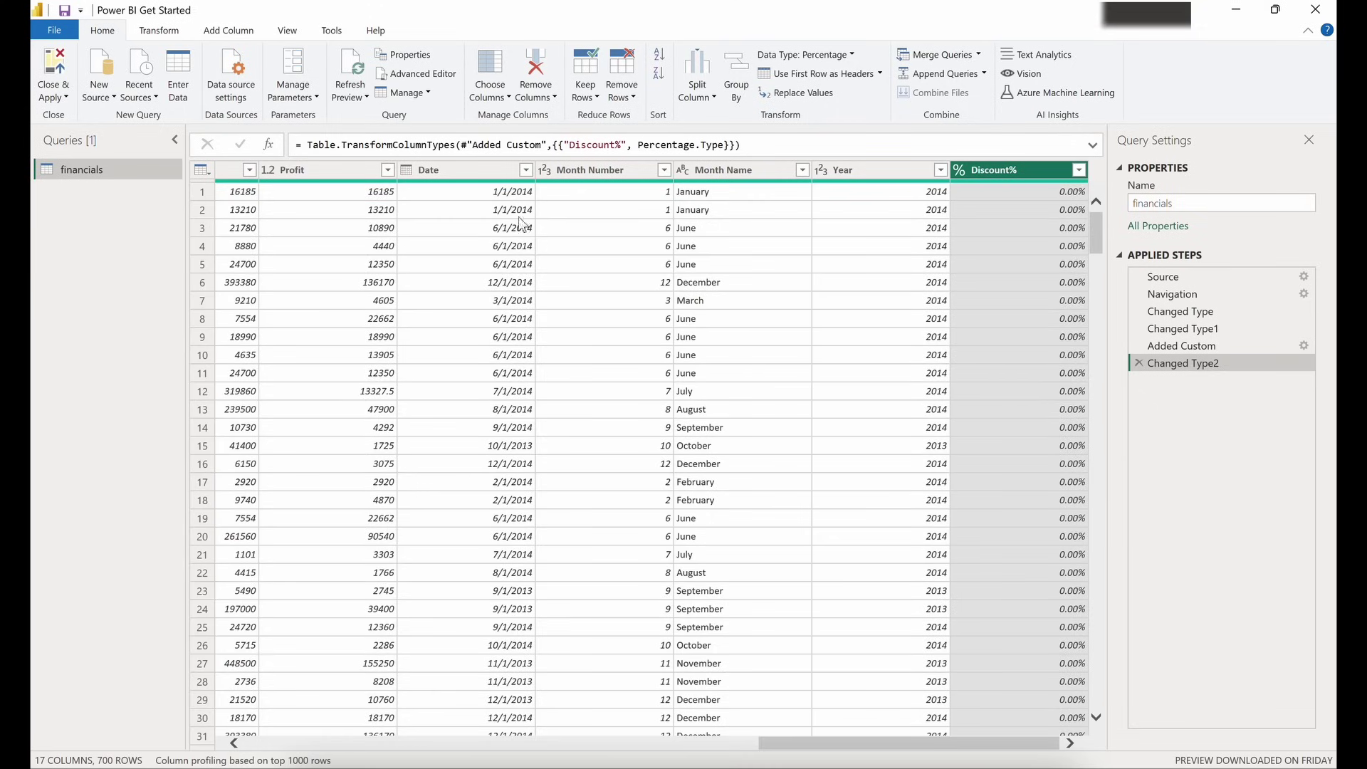
Review the Date column's filter values and close the list without filtering
left_click(458, 168)
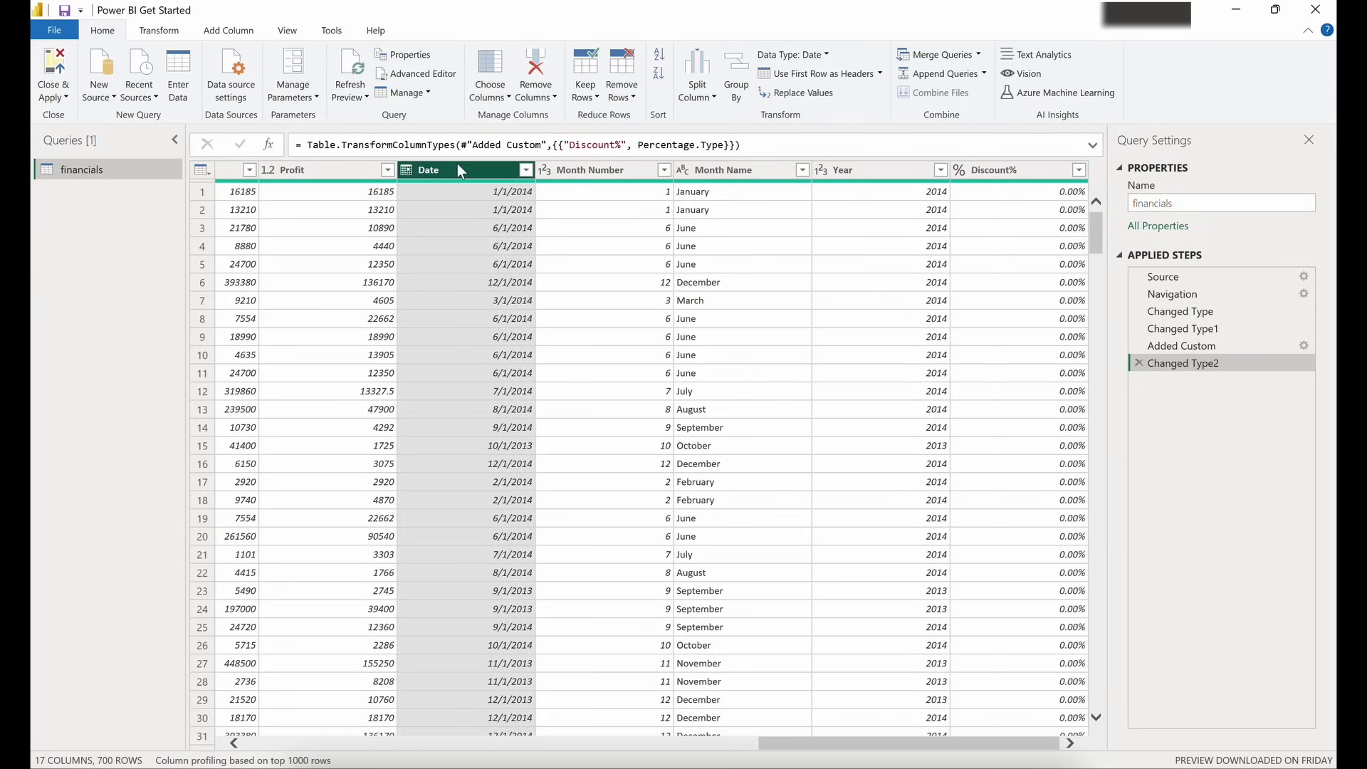
left_click(525, 169)
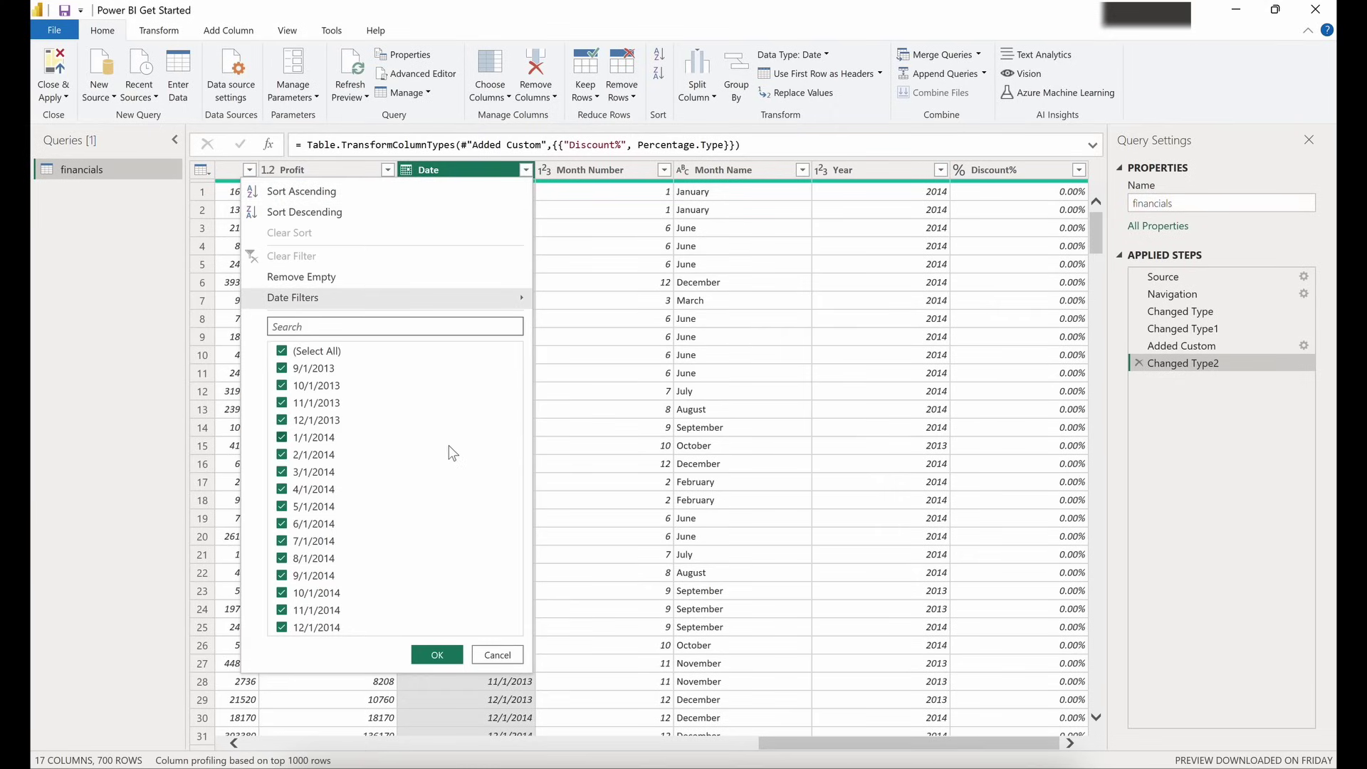
left_click(499, 654)
left_click(484, 191)
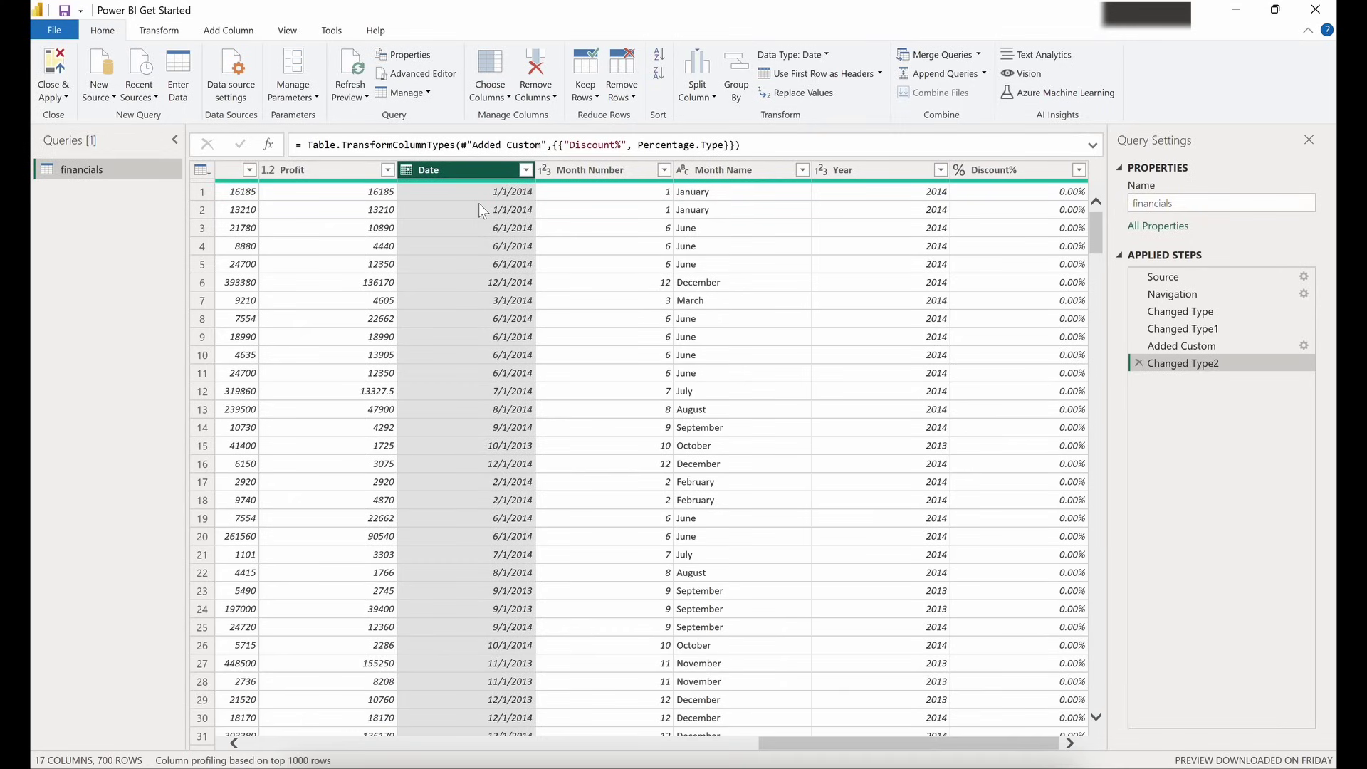
Check the data types of the Month Number, Month Name and Year columns
left_click(604, 171)
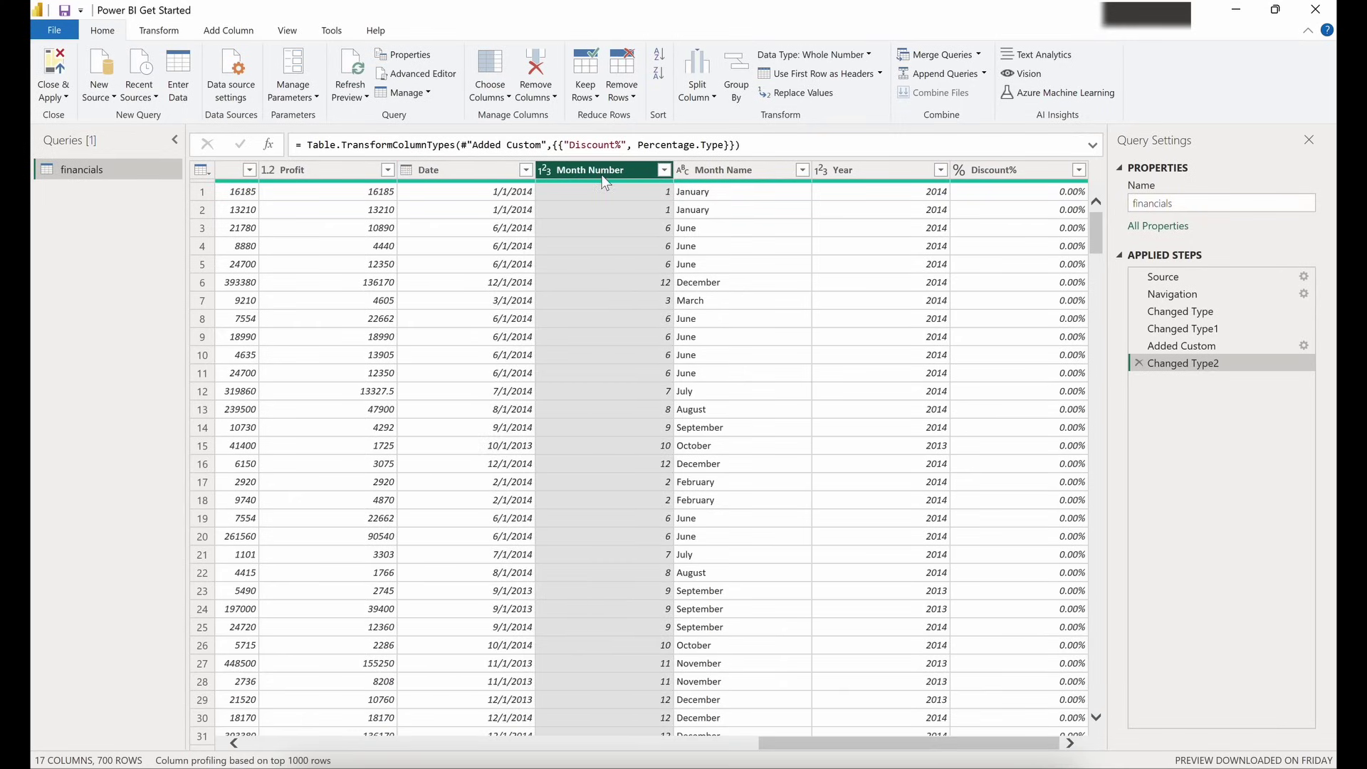
left_click(719, 171)
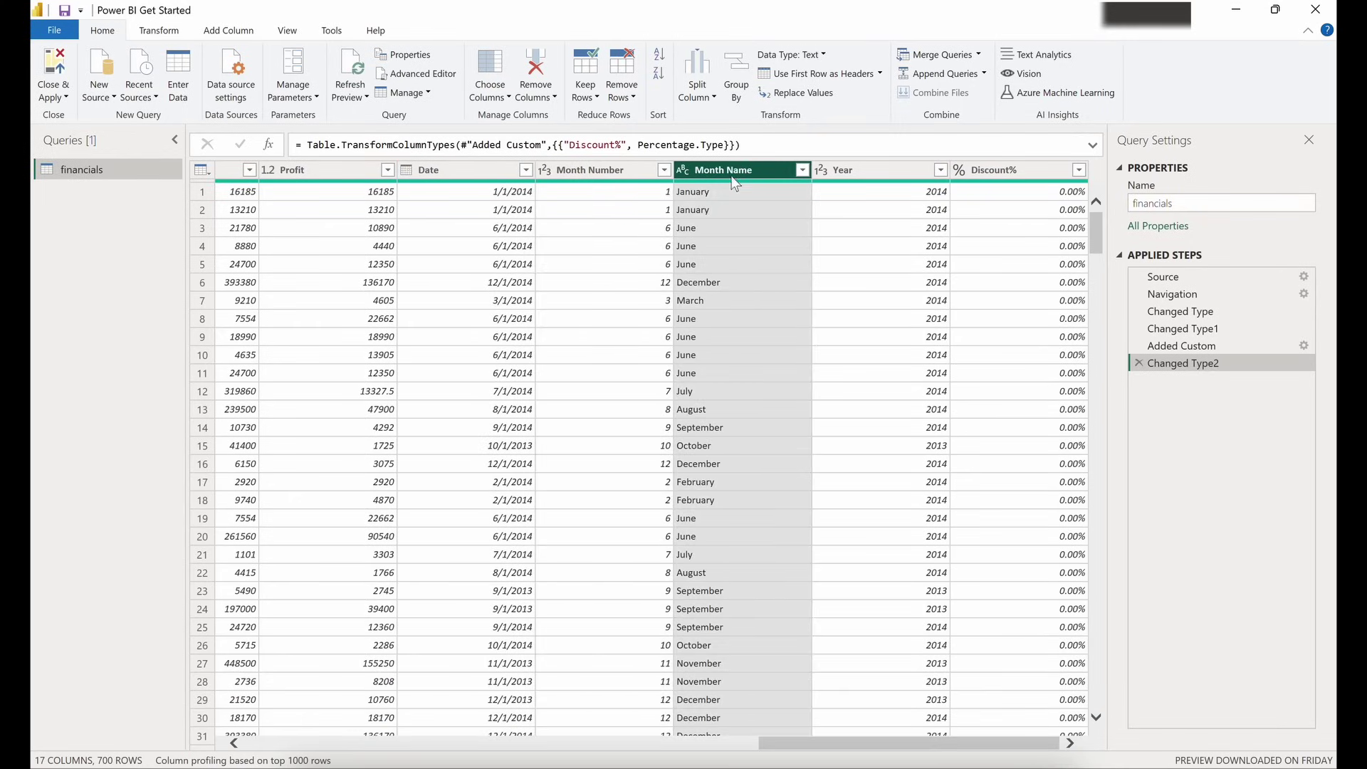
left_click(851, 170)
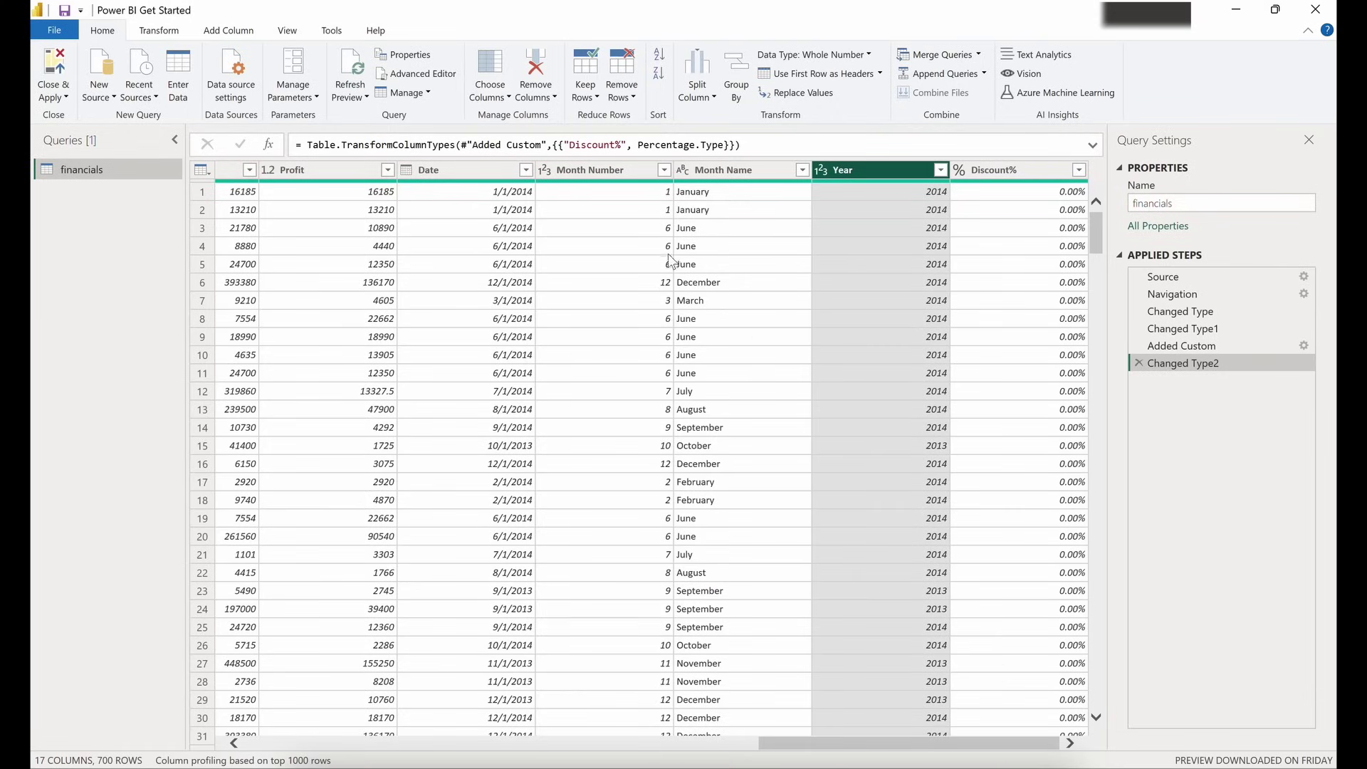
Duplicate the Date column and transform the copy into Quarter of Year values
left_click(496, 171)
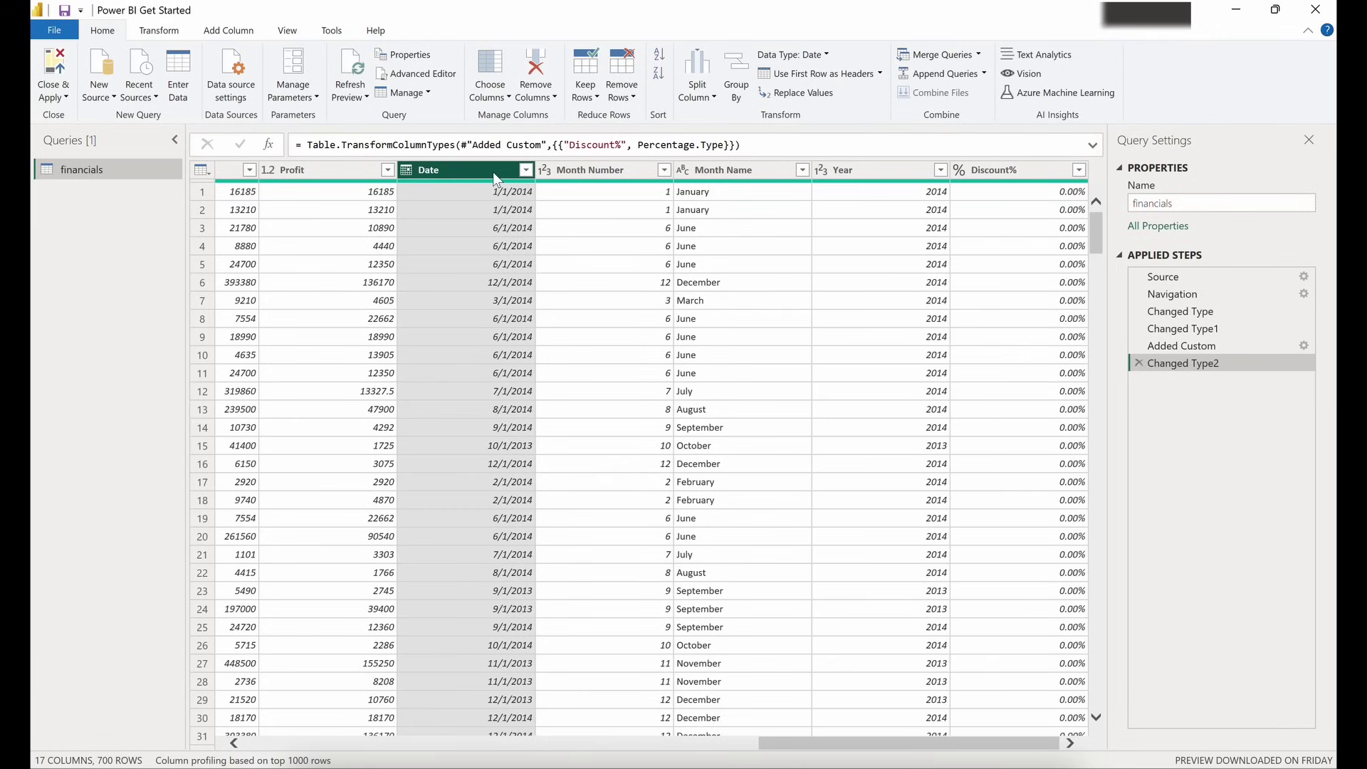
right_click(494, 173)
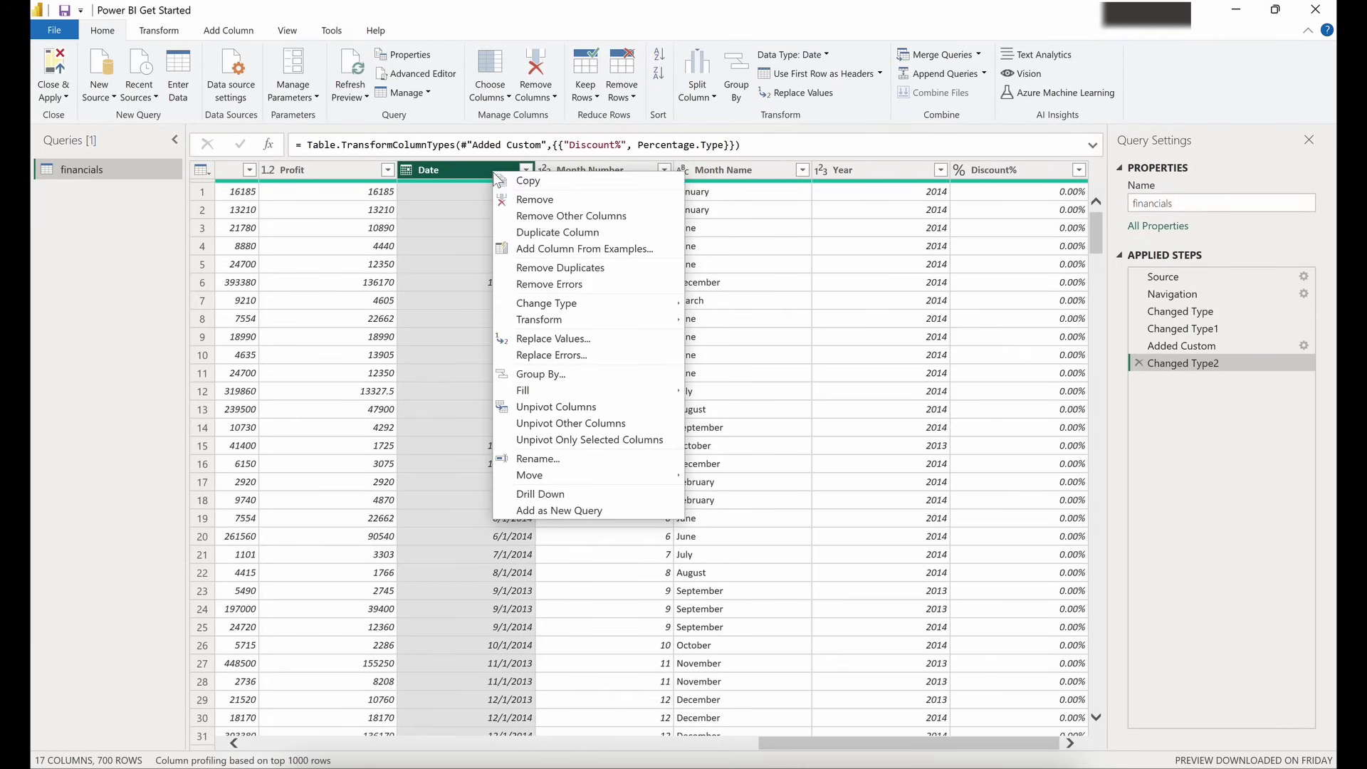
left_click(552, 235)
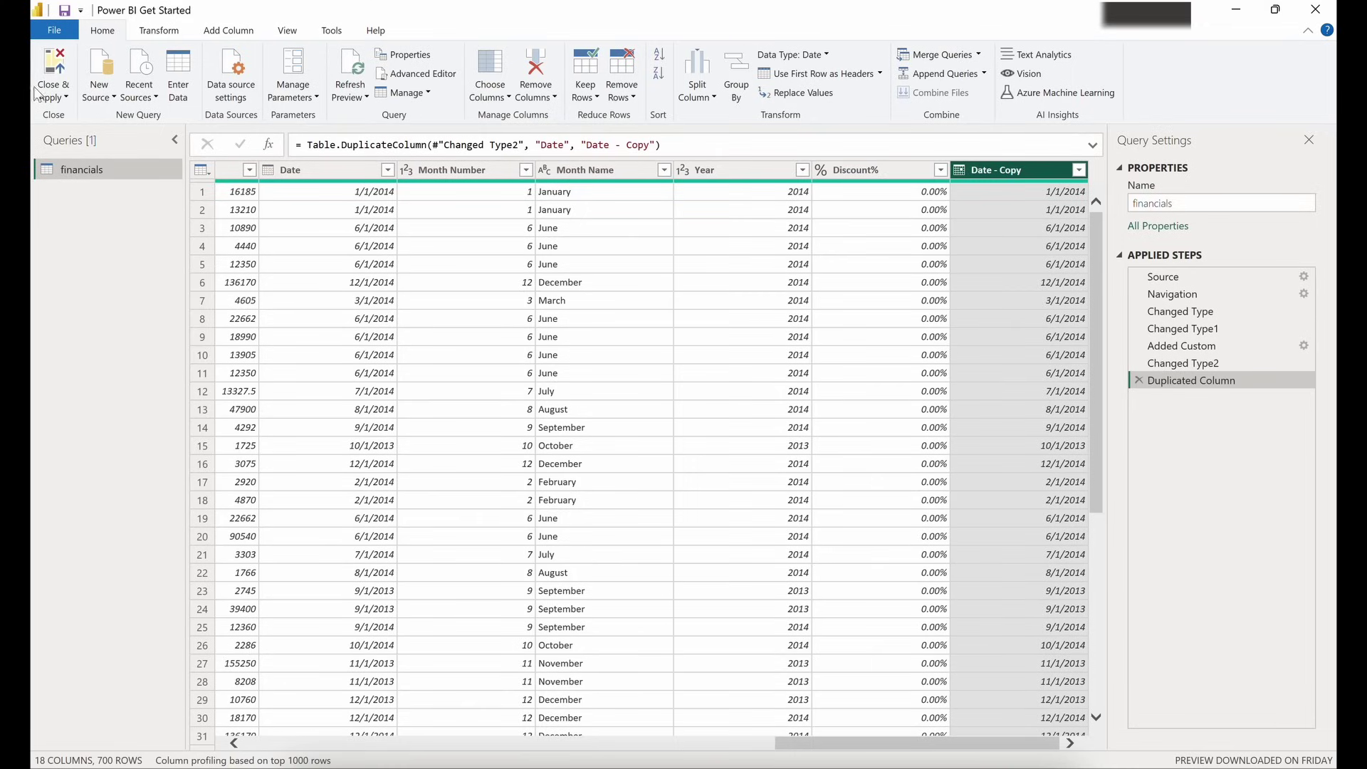
left_click(158, 32)
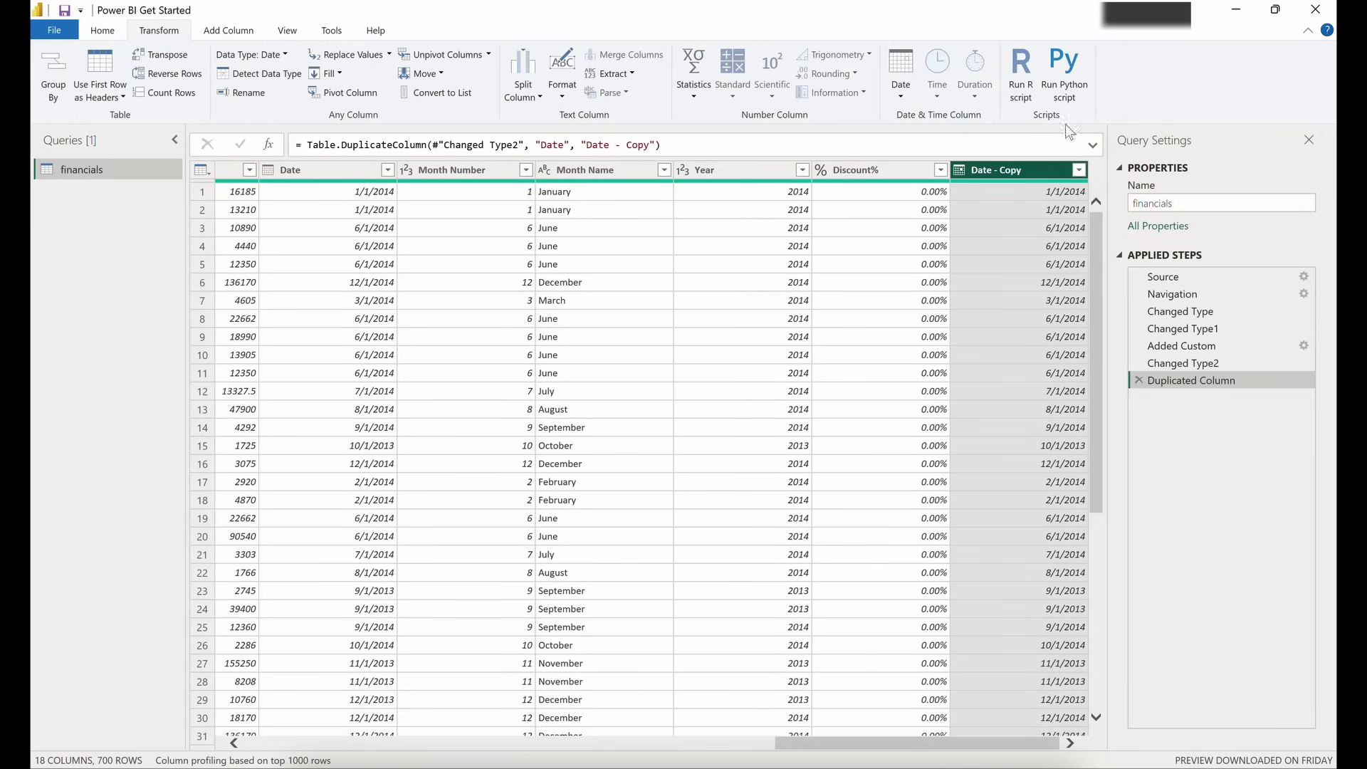
left_click(897, 87)
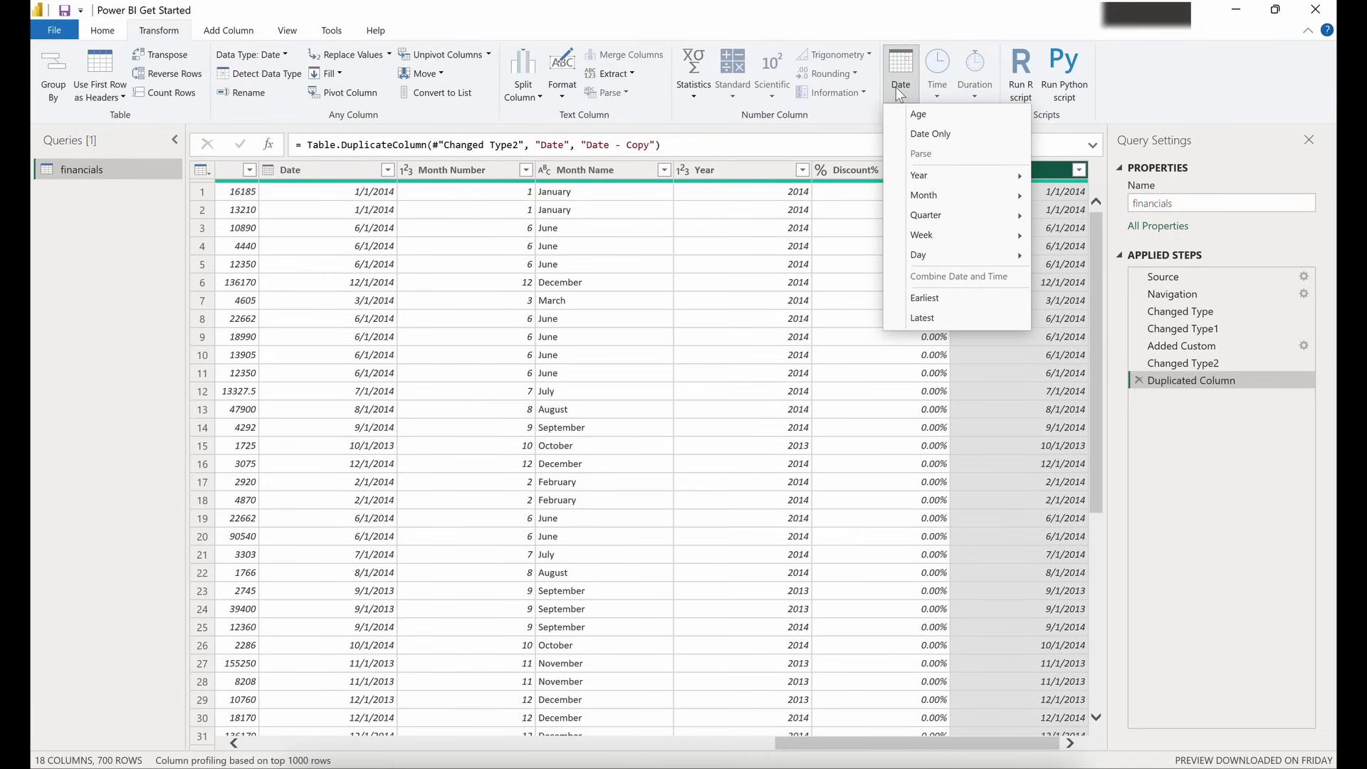
mouse_move(980, 221)
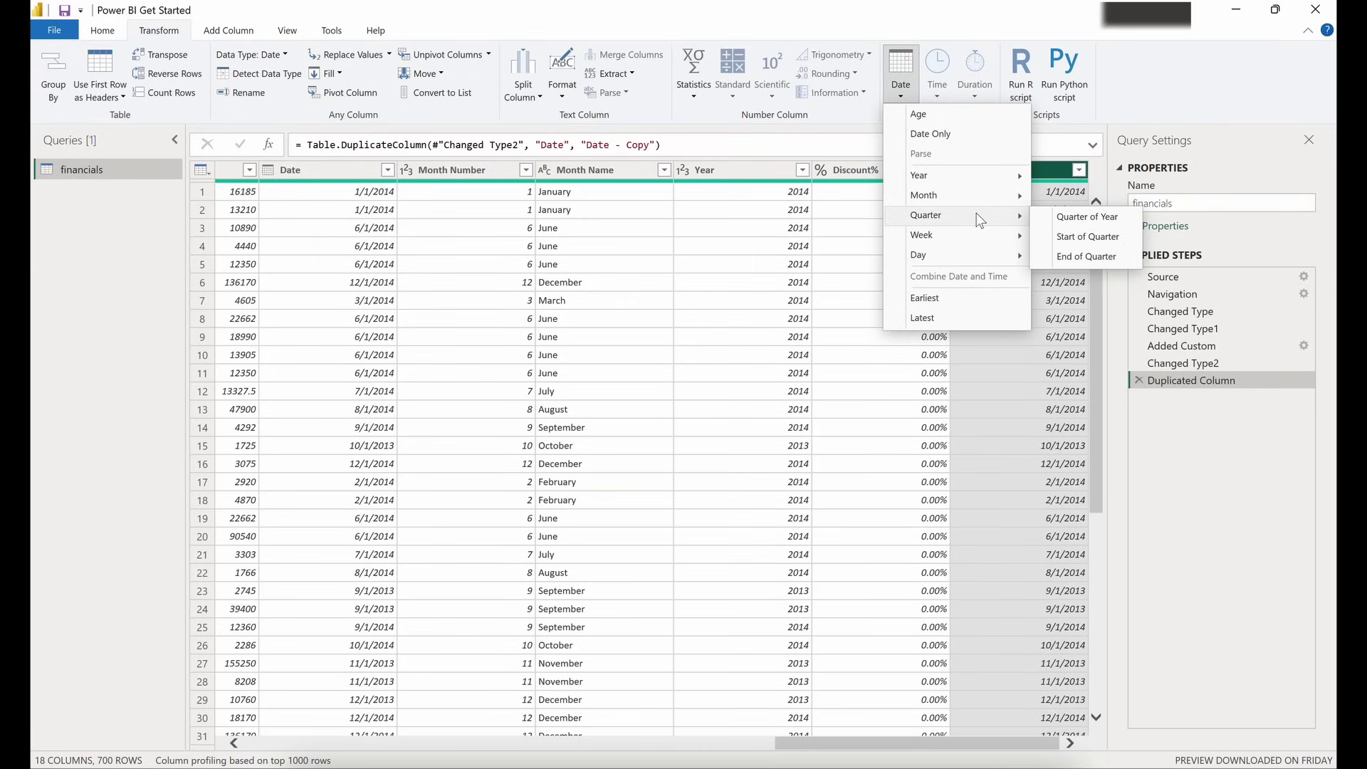
left_click(1067, 226)
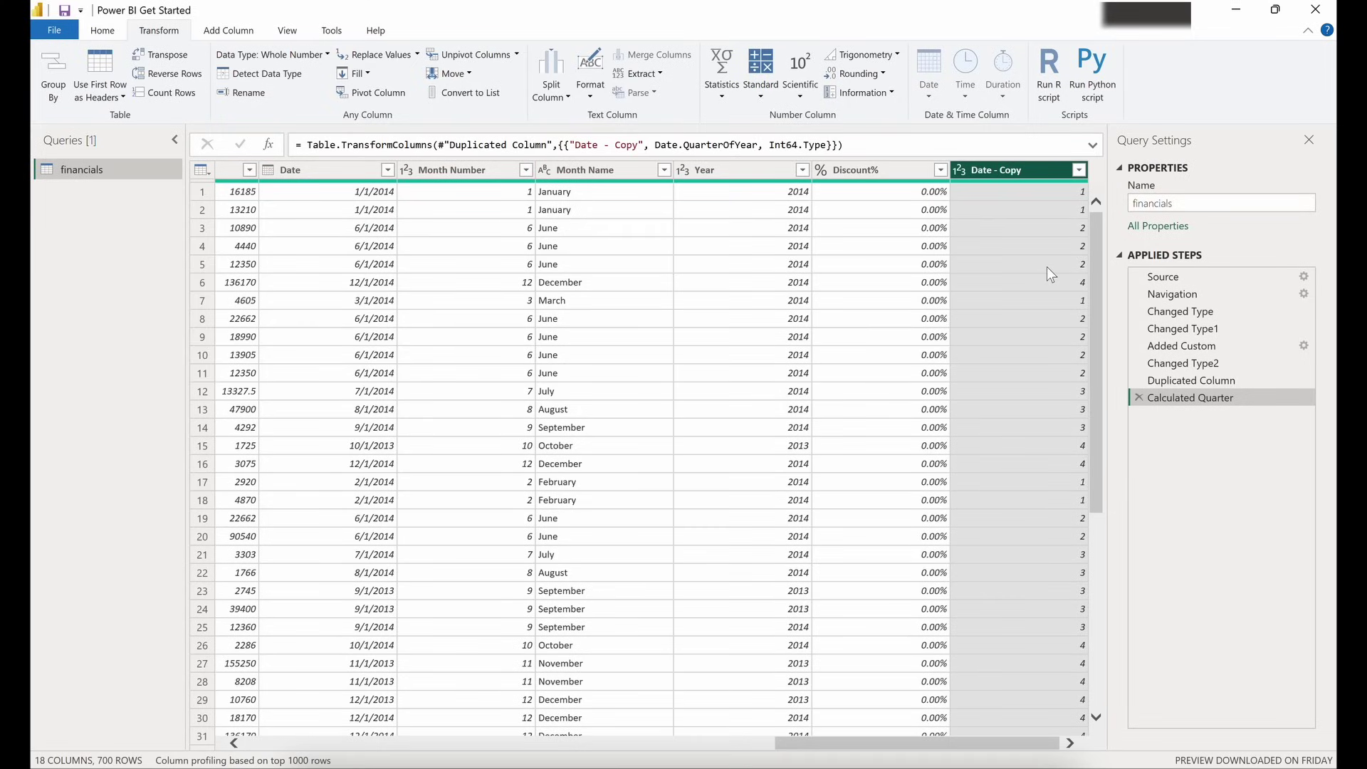
Rename the Date - Copy column as Quarter Number
right_click(1006, 178)
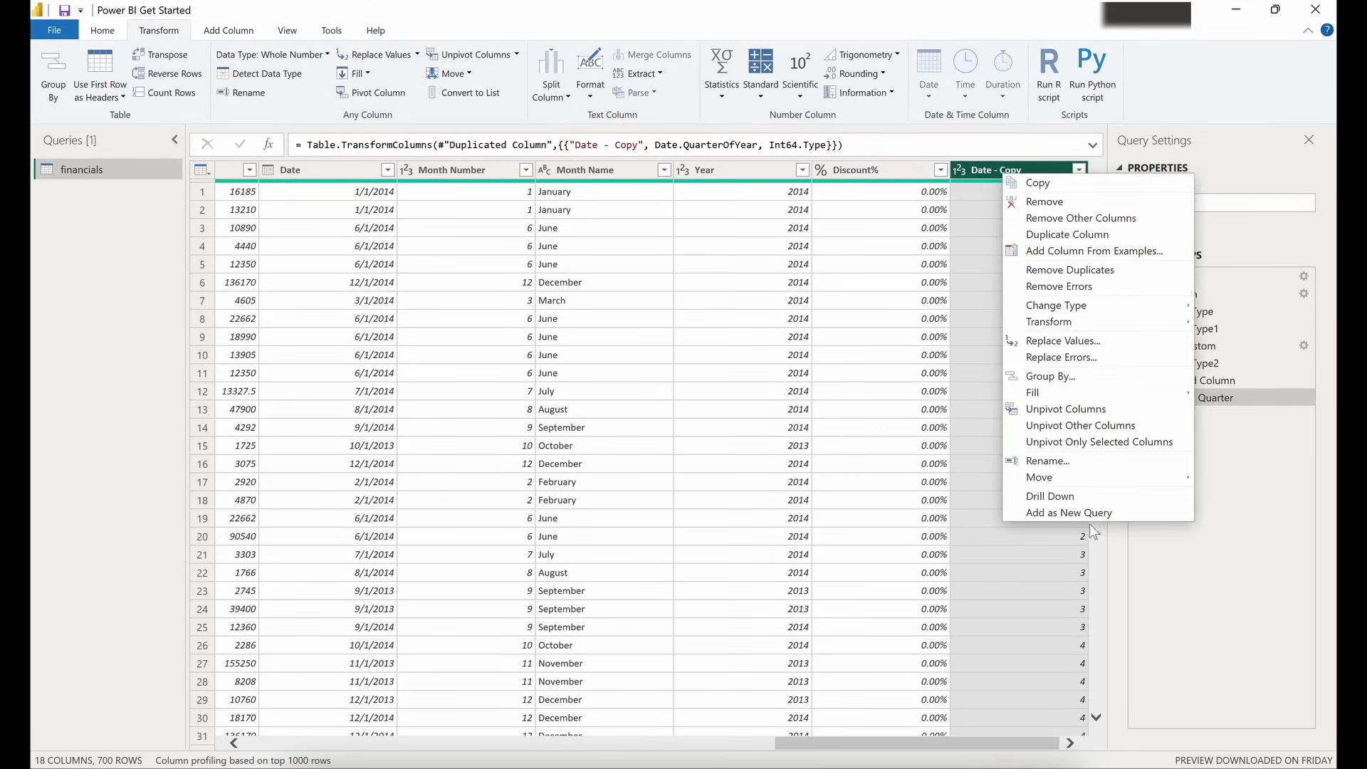
left_click(1078, 463)
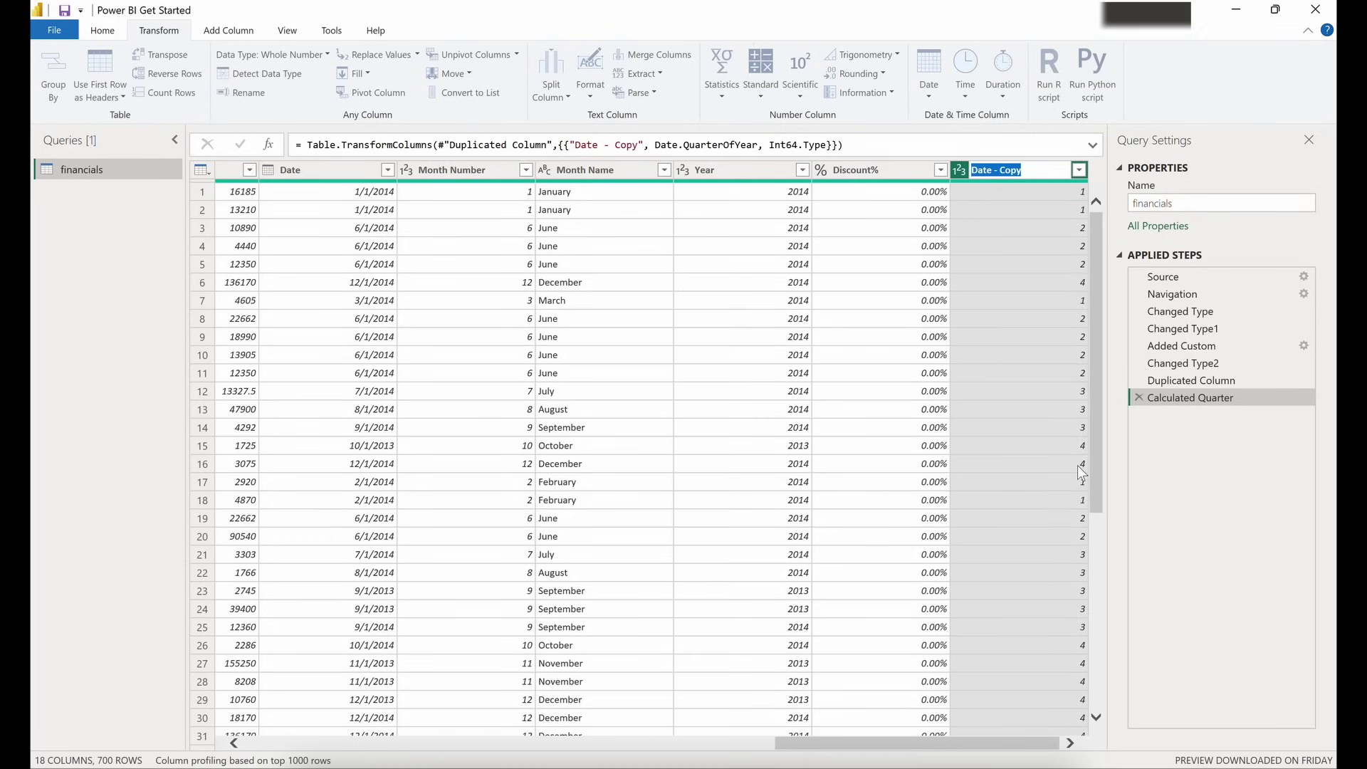
type("Quarter Number")
key("Return")
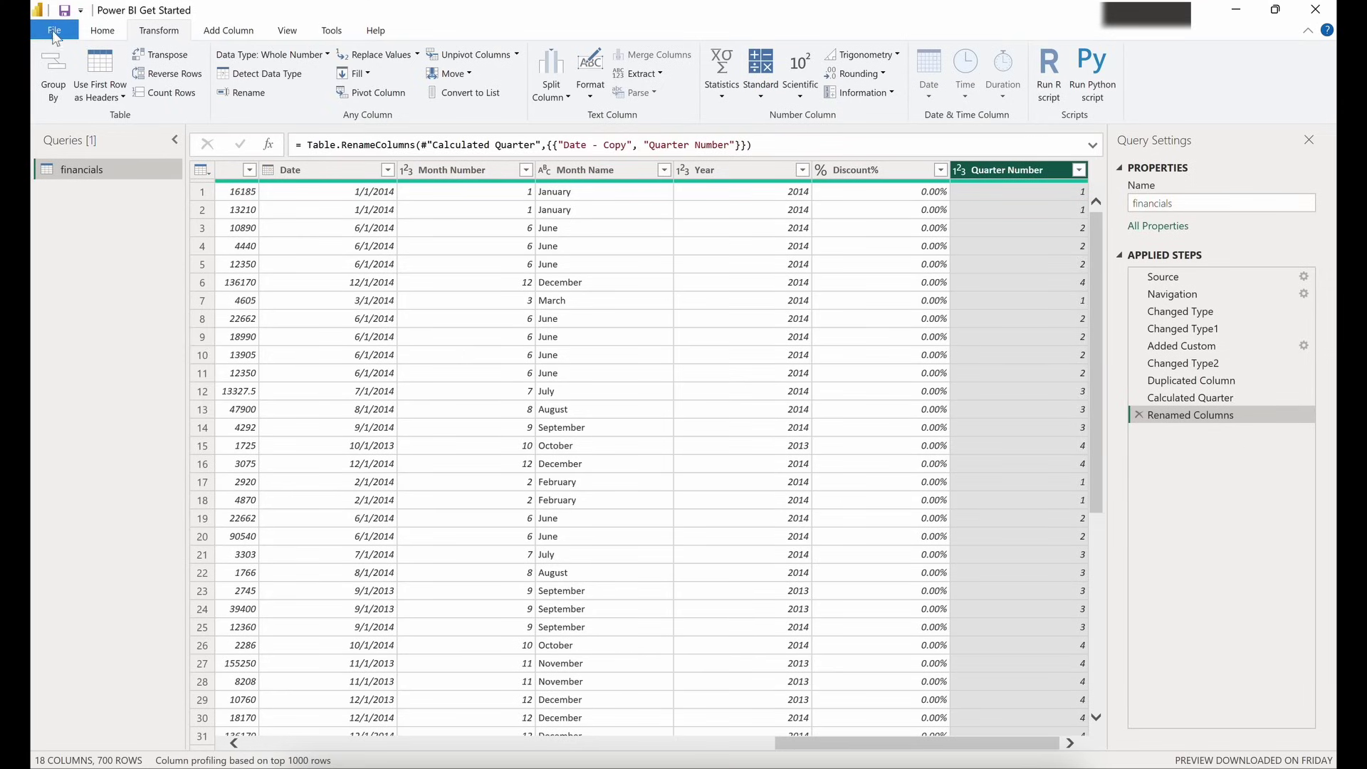
Close the query editor with its changes applied and expand the financials table to show its fields in the report
left_click(102, 31)
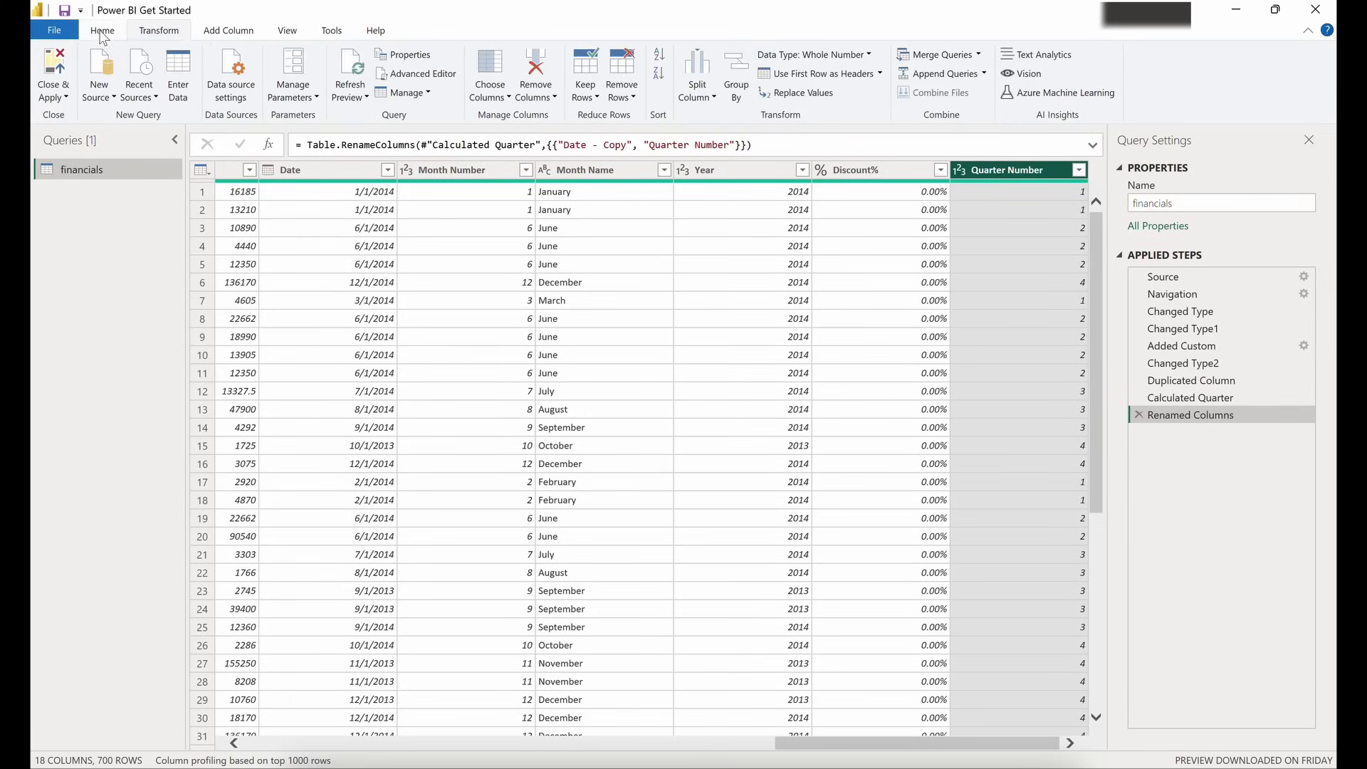
left_click(64, 99)
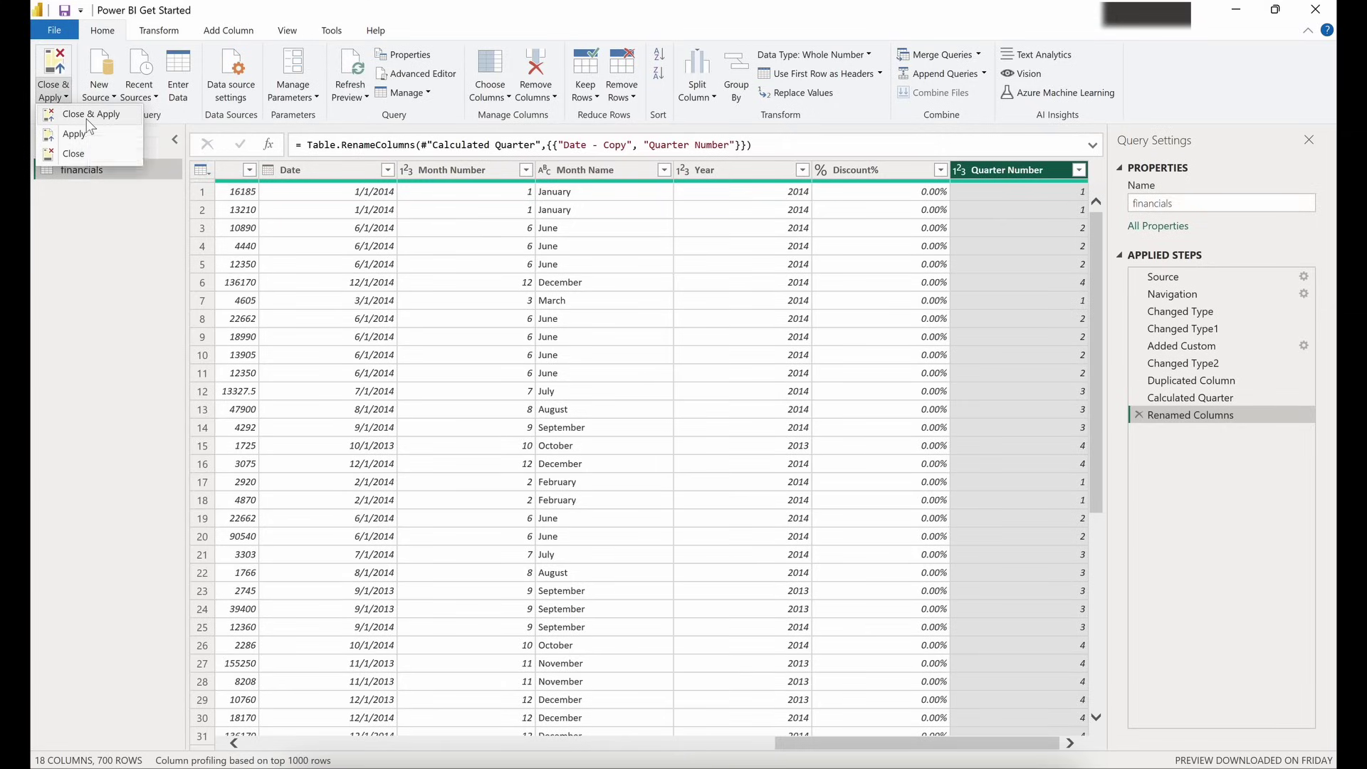
left_click(87, 121)
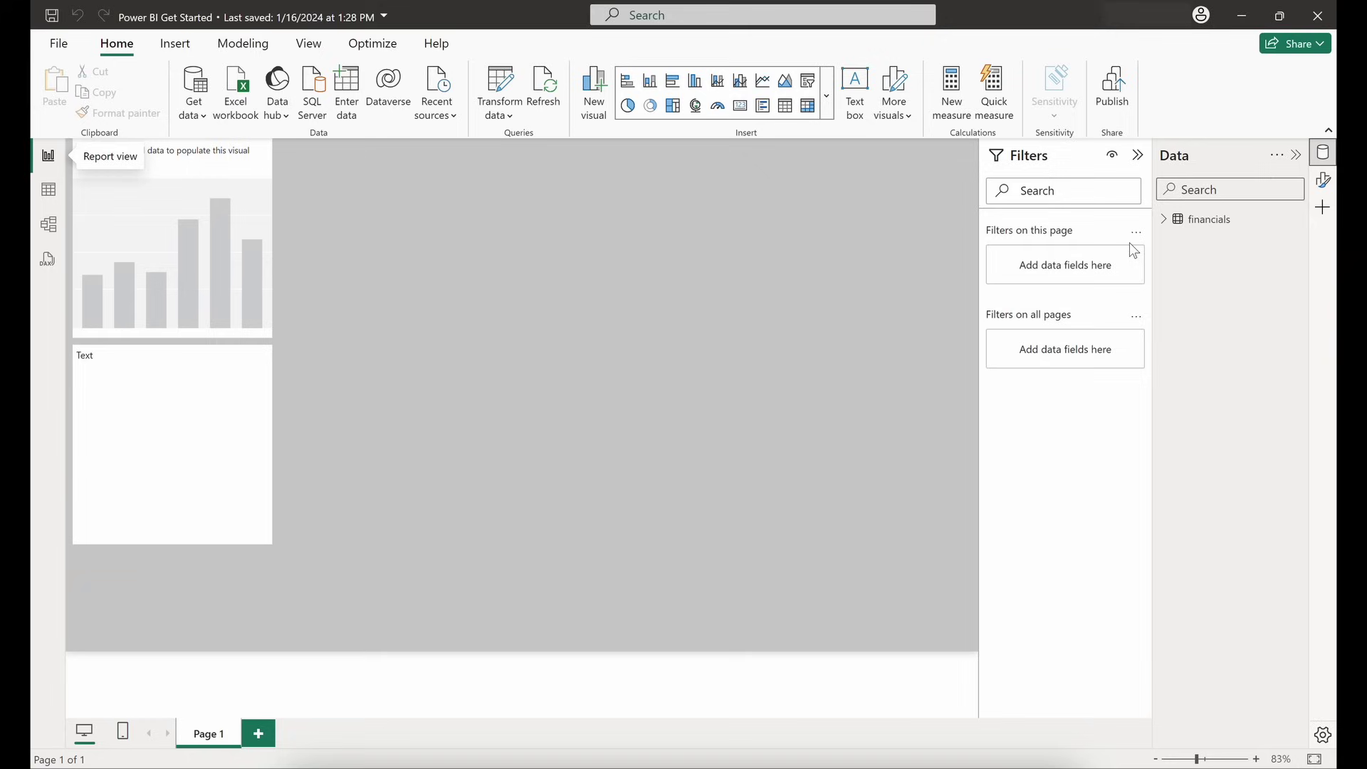
left_click(1164, 221)
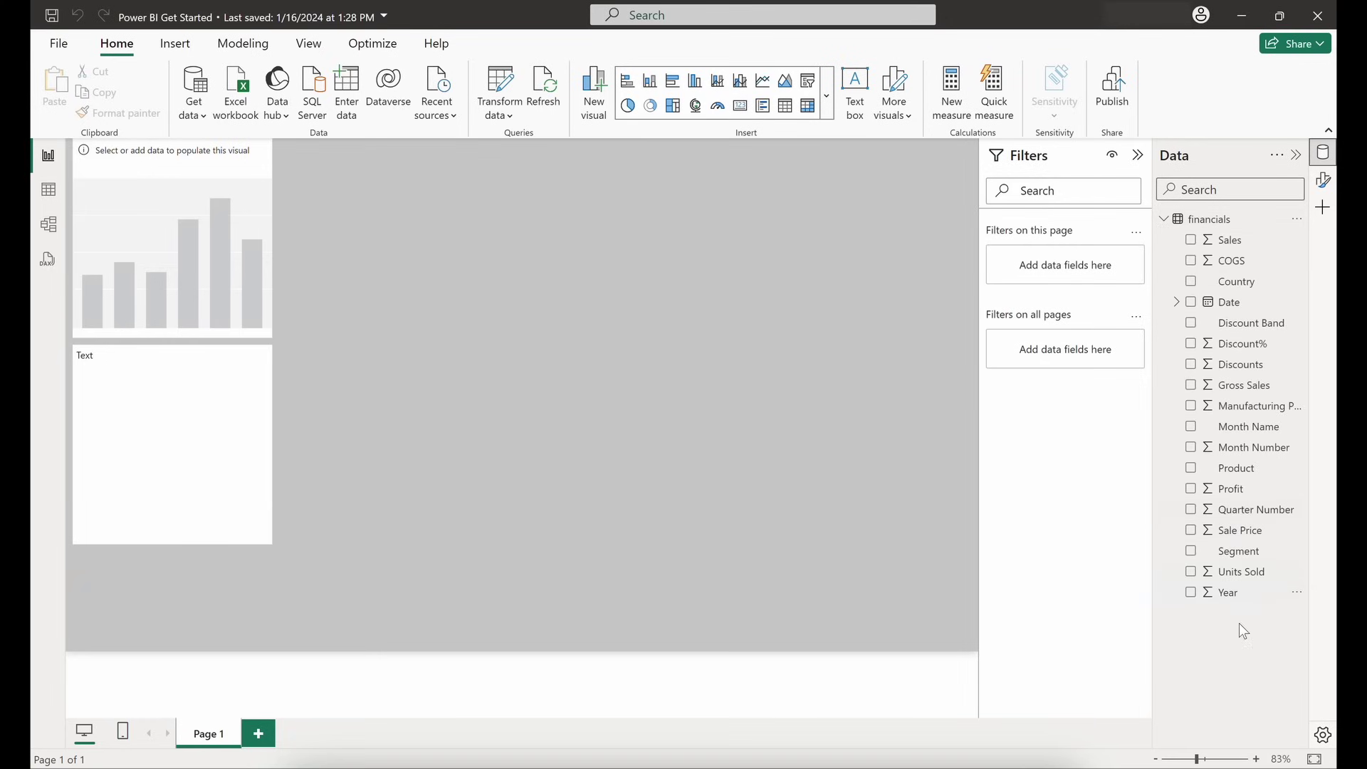
left_click_drag(1265, 354, 1171, 408)
Add a card visual showing Units Sold and place it near the upper edge of the report page, beside the empty chart
left_click(828, 100)
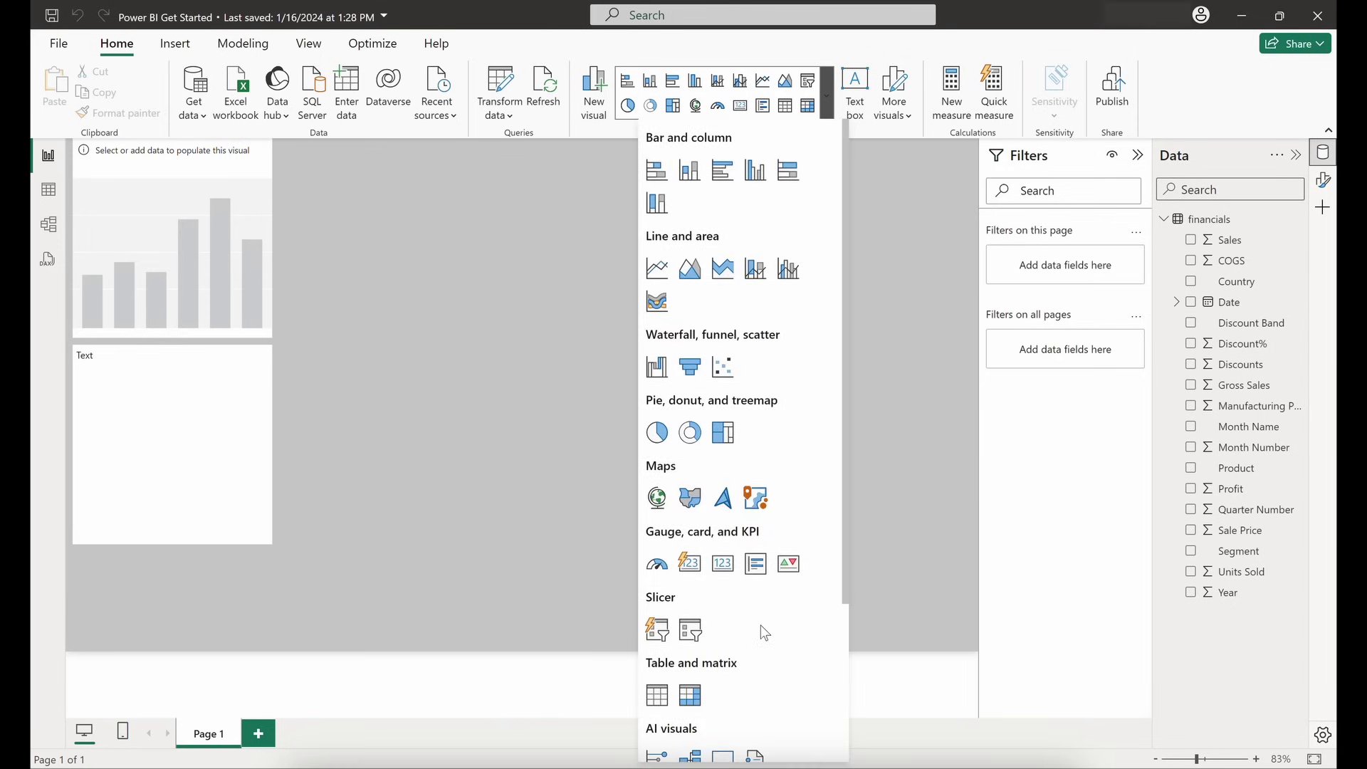
left_click(723, 563)
left_click_drag(181, 589, 494, 192)
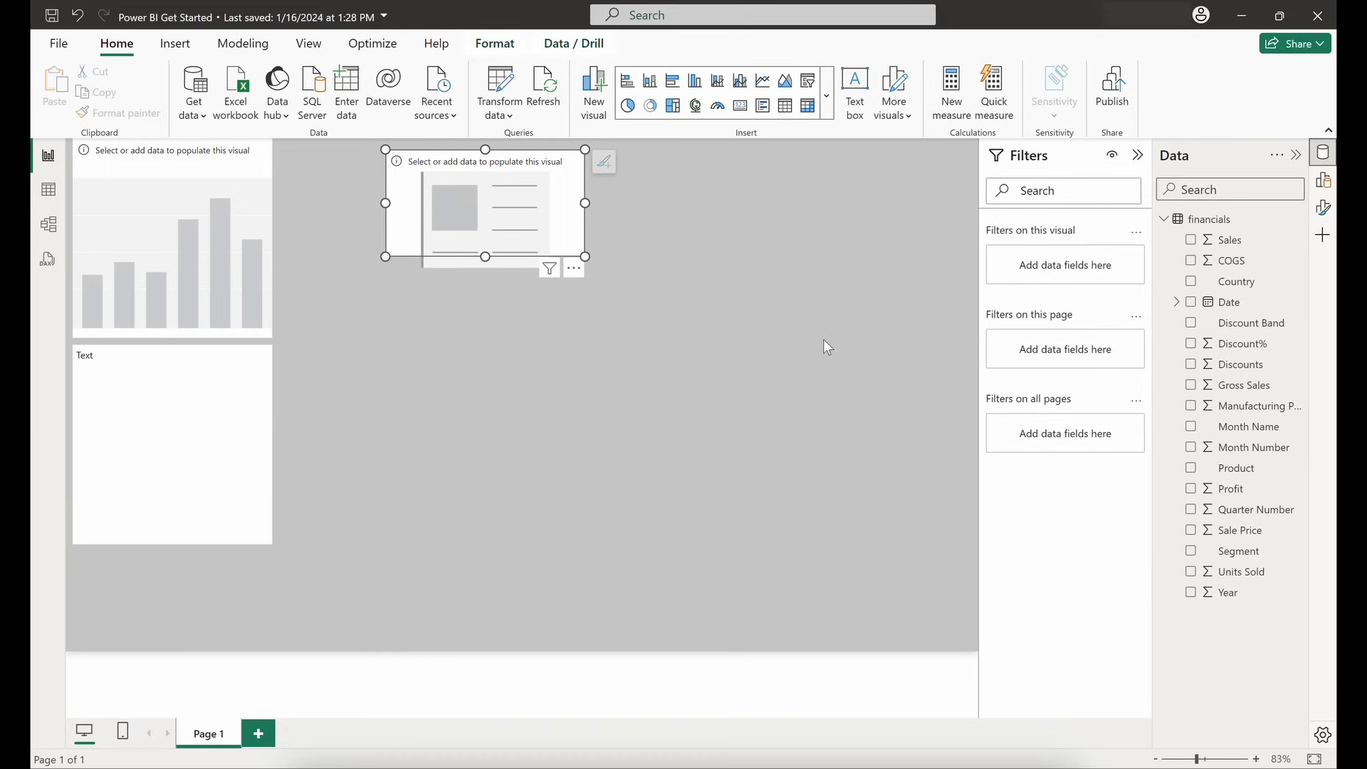
left_click(1191, 571)
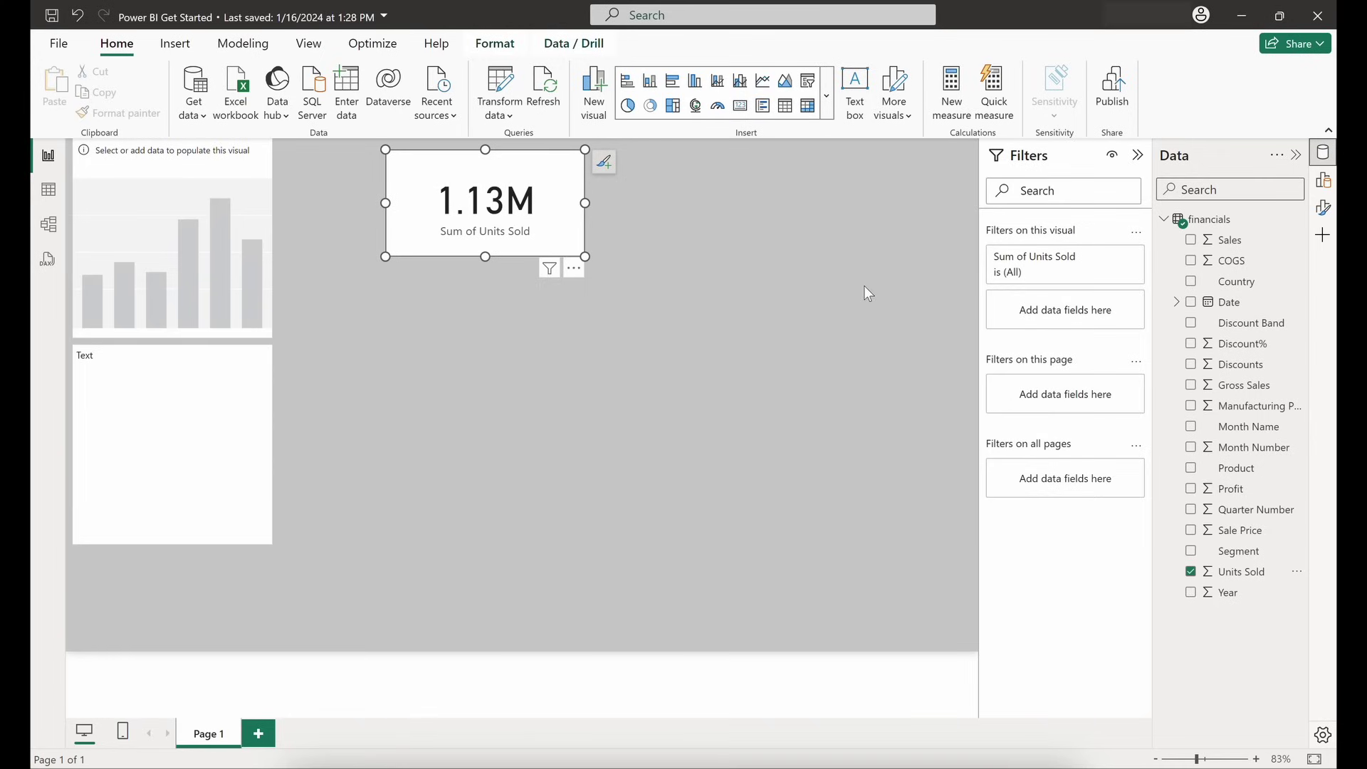
Rename the card's field for this visual as Total Units Sold
left_click(1323, 180)
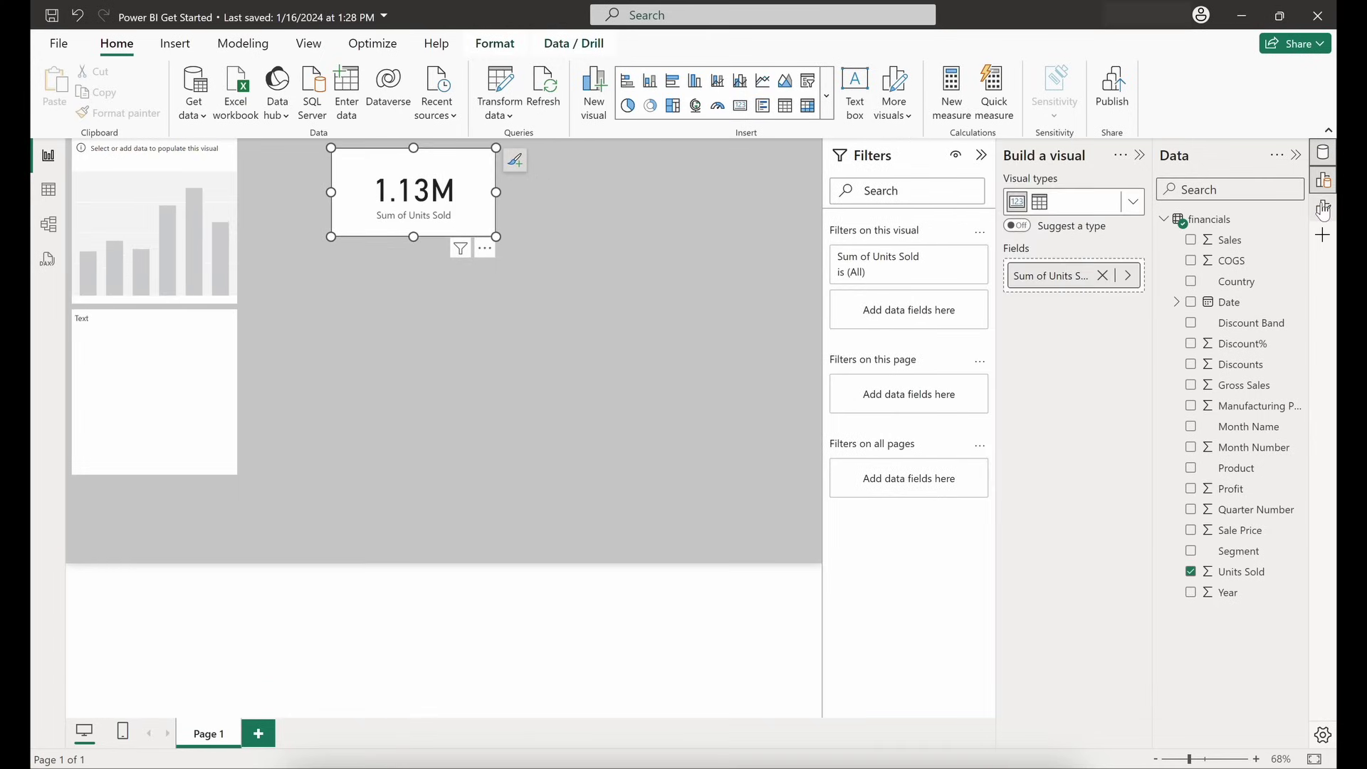
double_click(1048, 277)
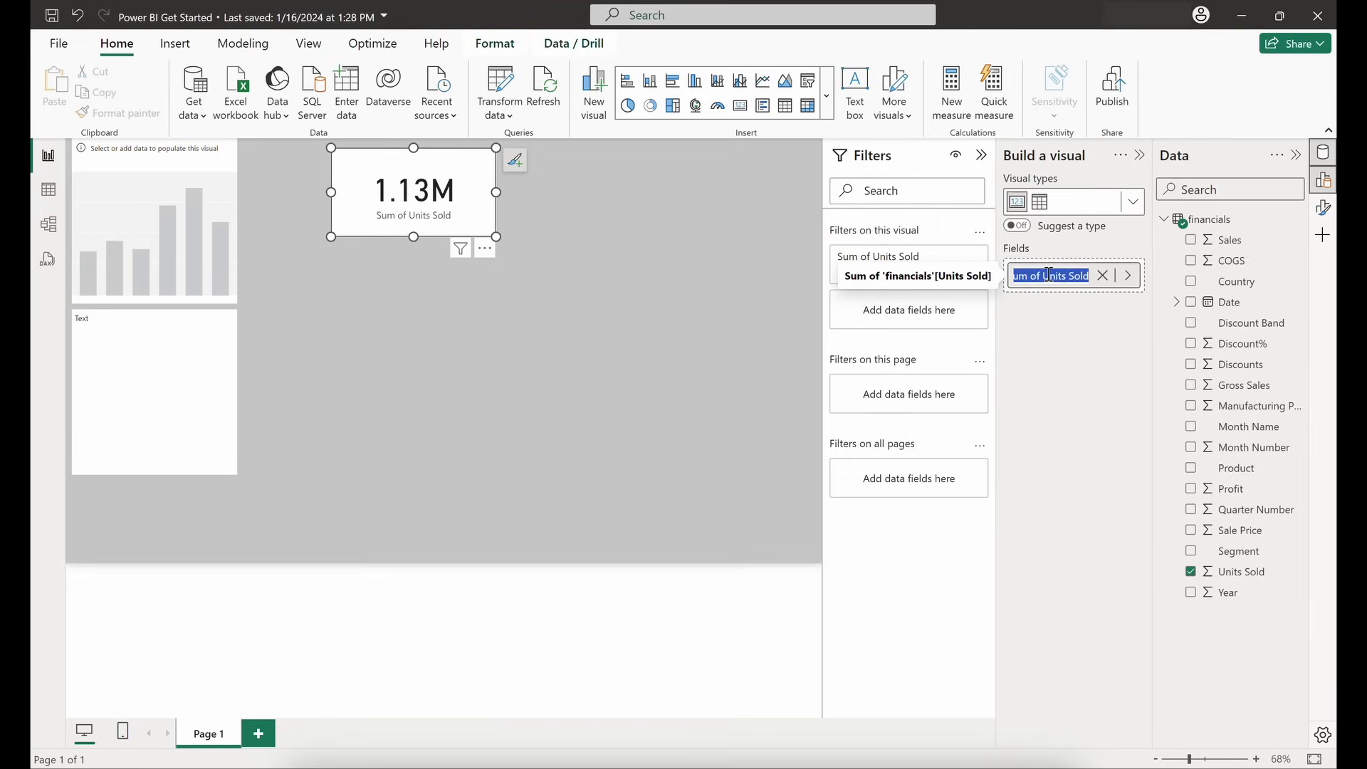
type("Total Units")
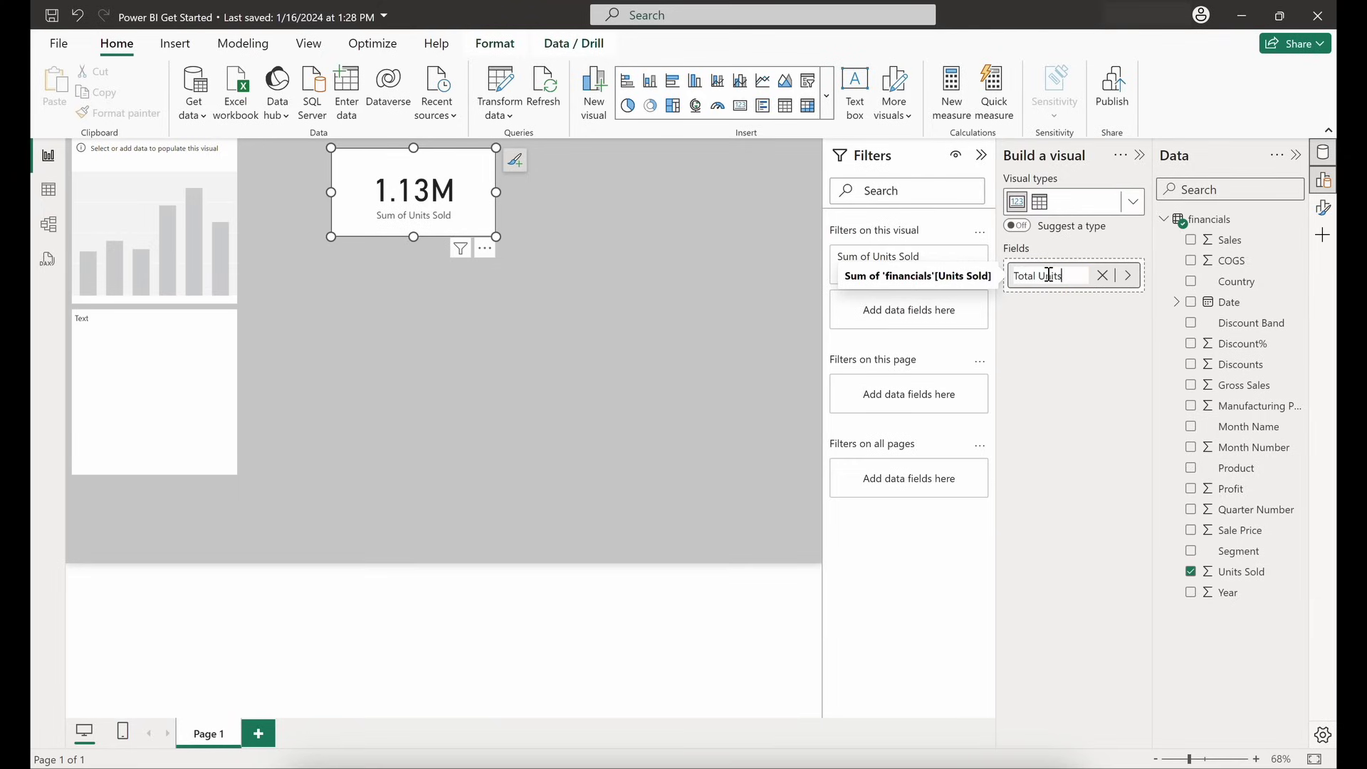
type(" Sold")
key("Return")
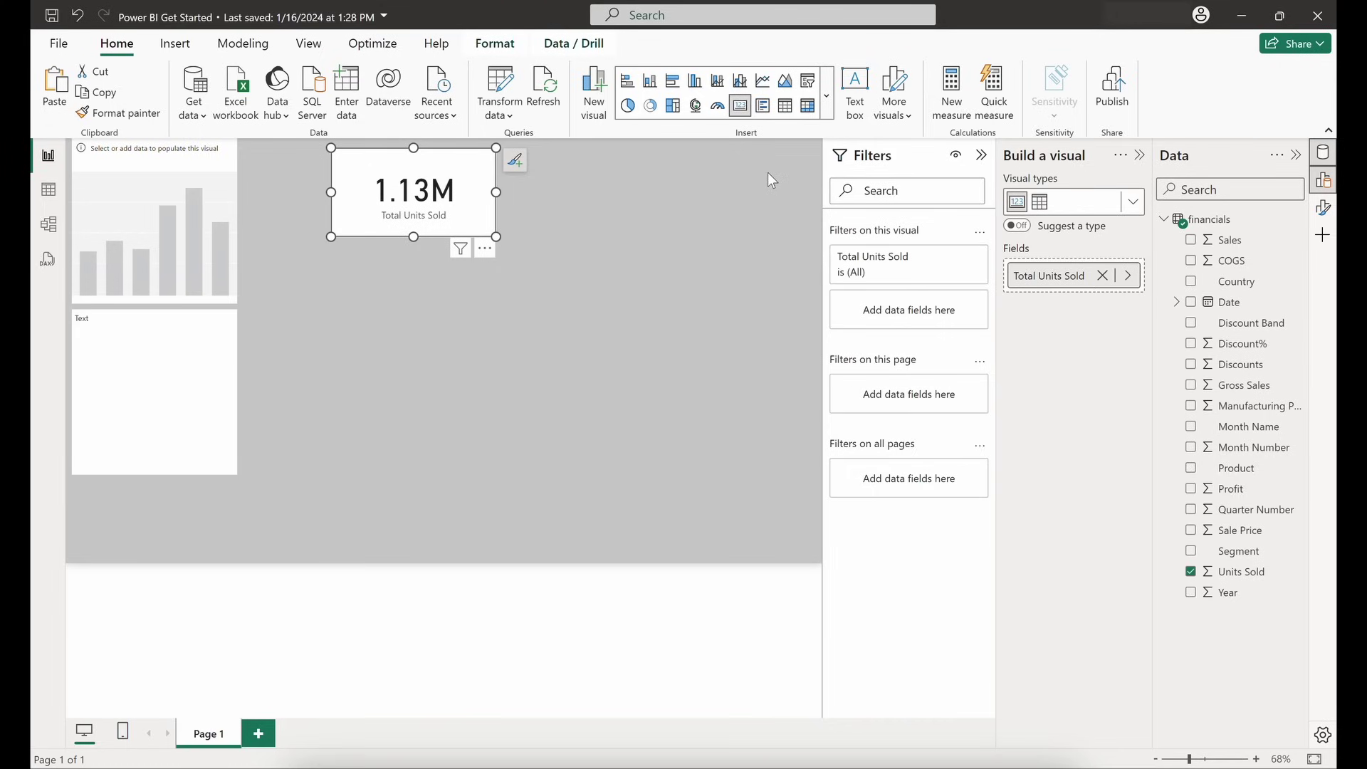
Duplicate the Total Units Sold card and place the copy to its right, level with the original
left_click(828, 109)
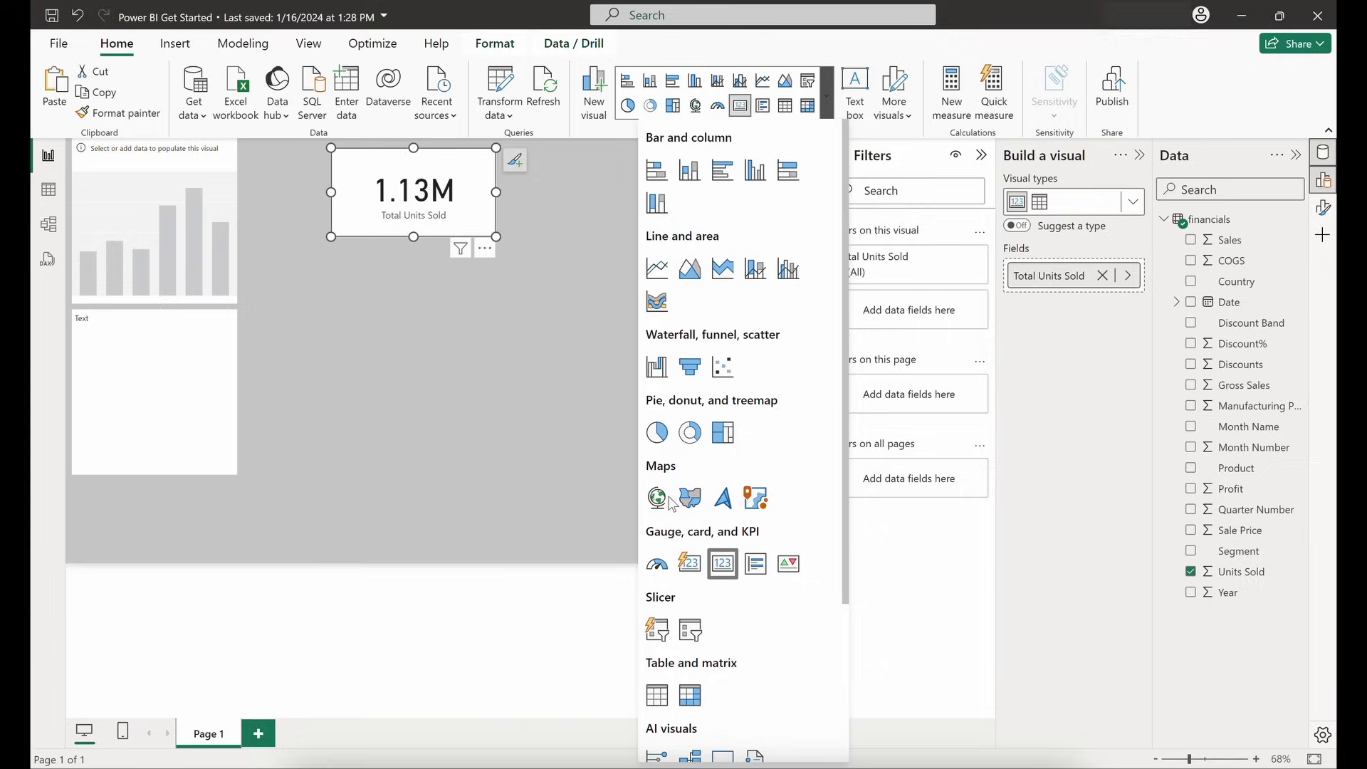
left_click(457, 306)
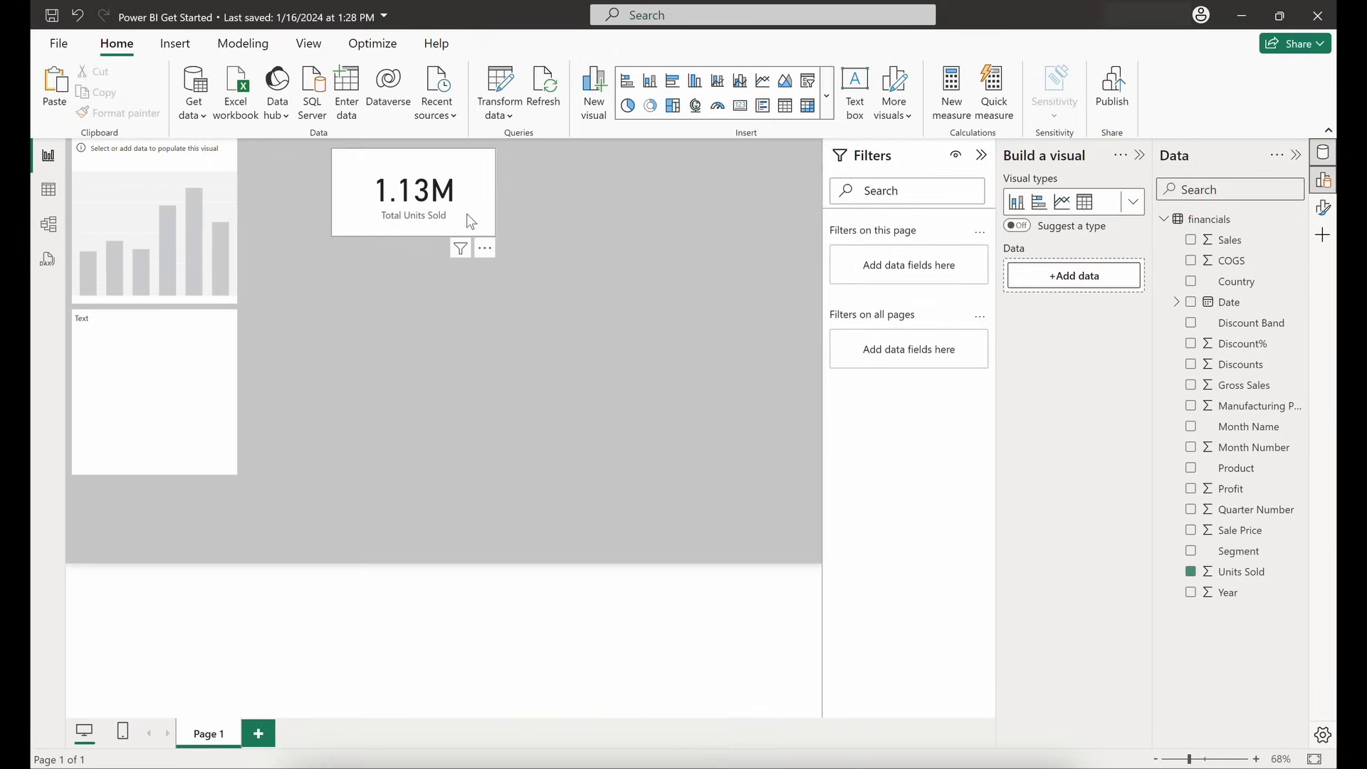
right_click(467, 215)
mouse_move(528, 276)
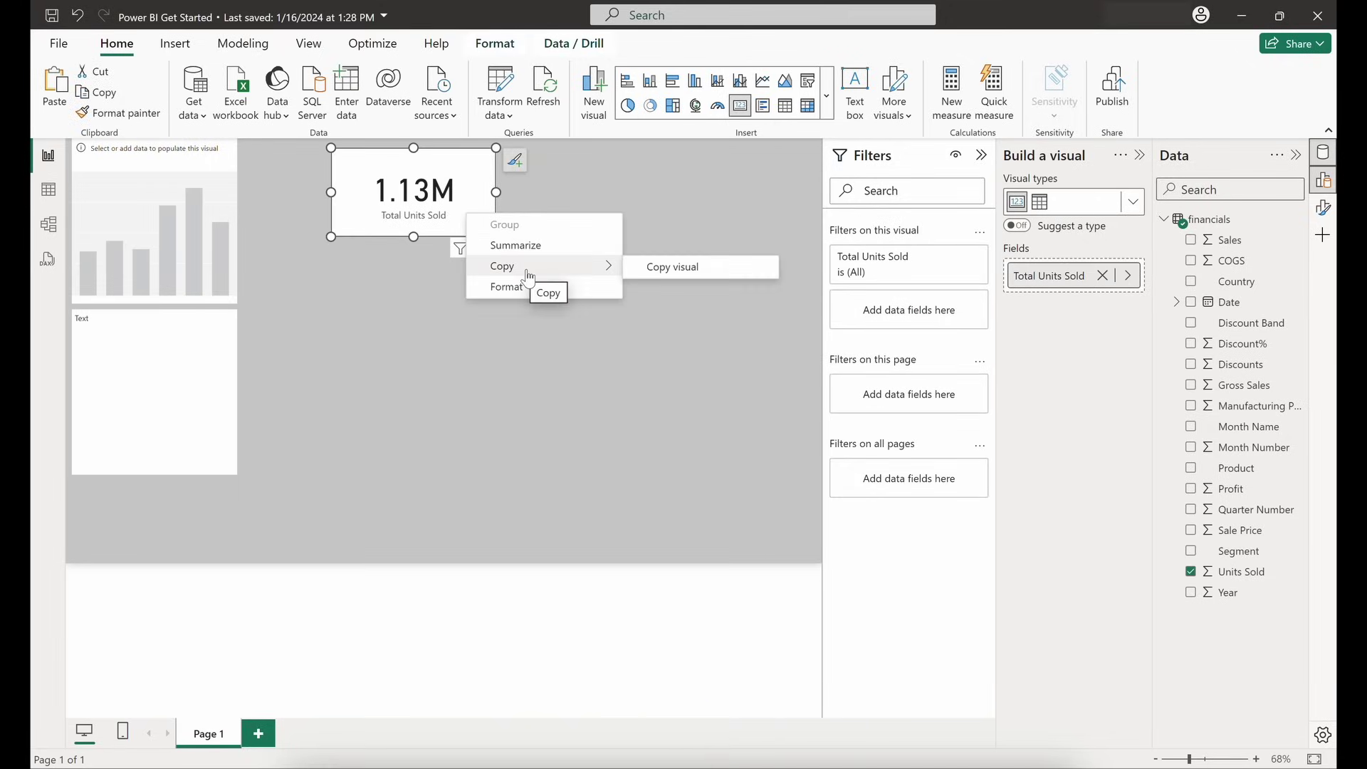
left_click(672, 266)
right_click(613, 208)
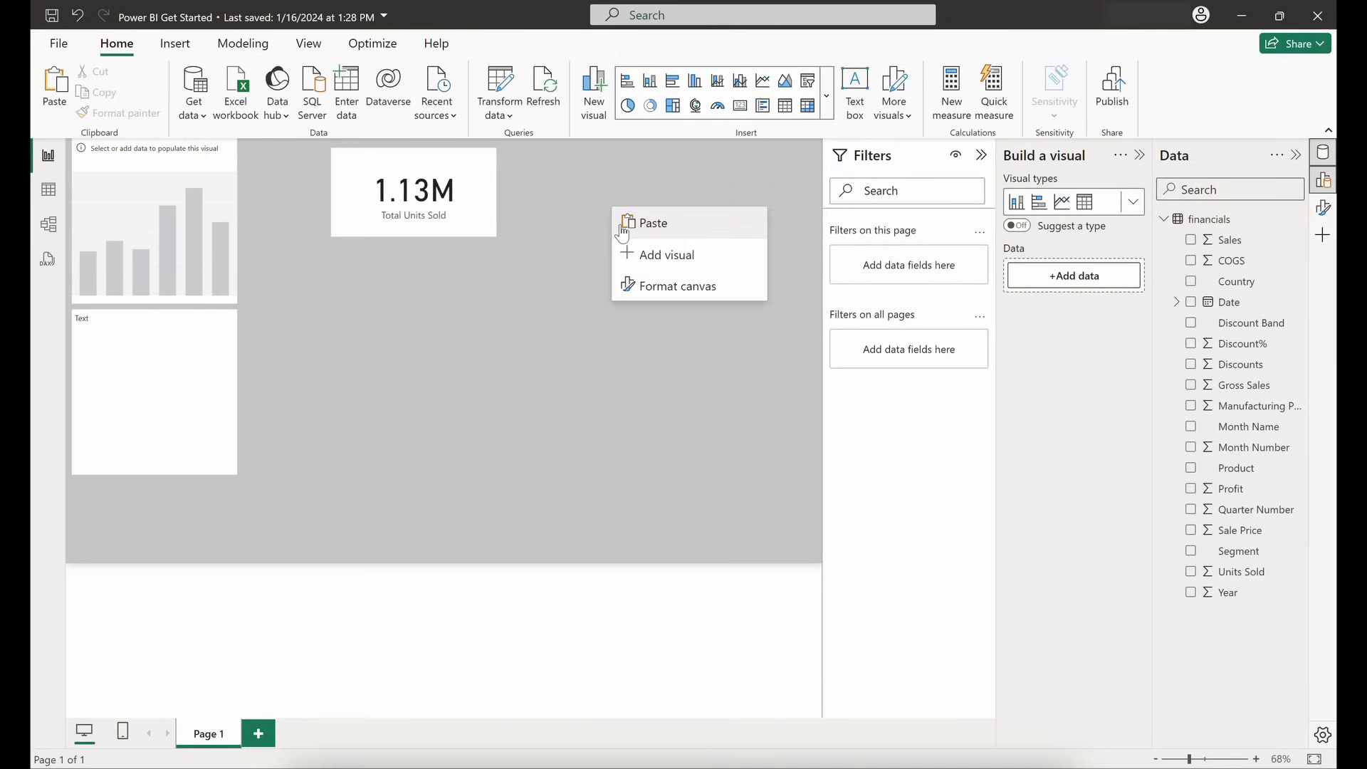
left_click(625, 225)
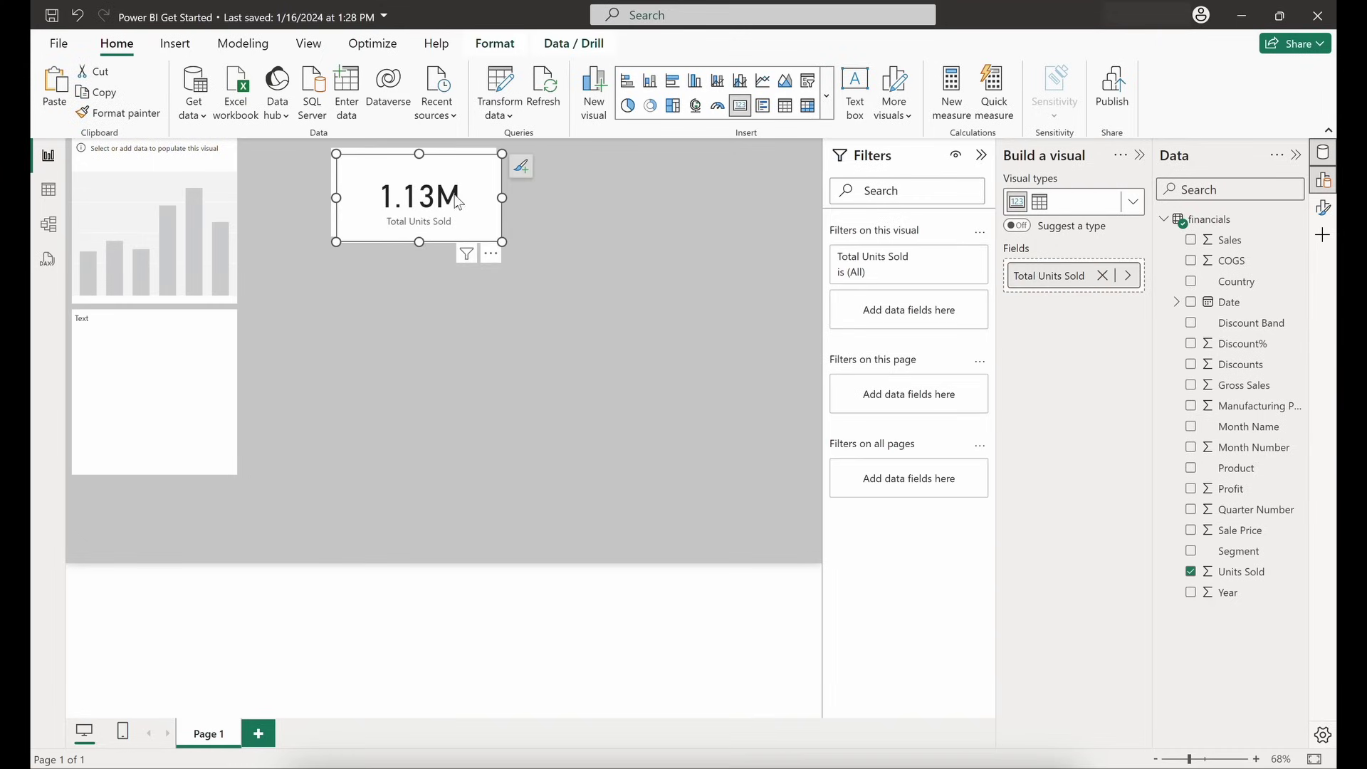
left_click_drag(458, 202, 636, 196)
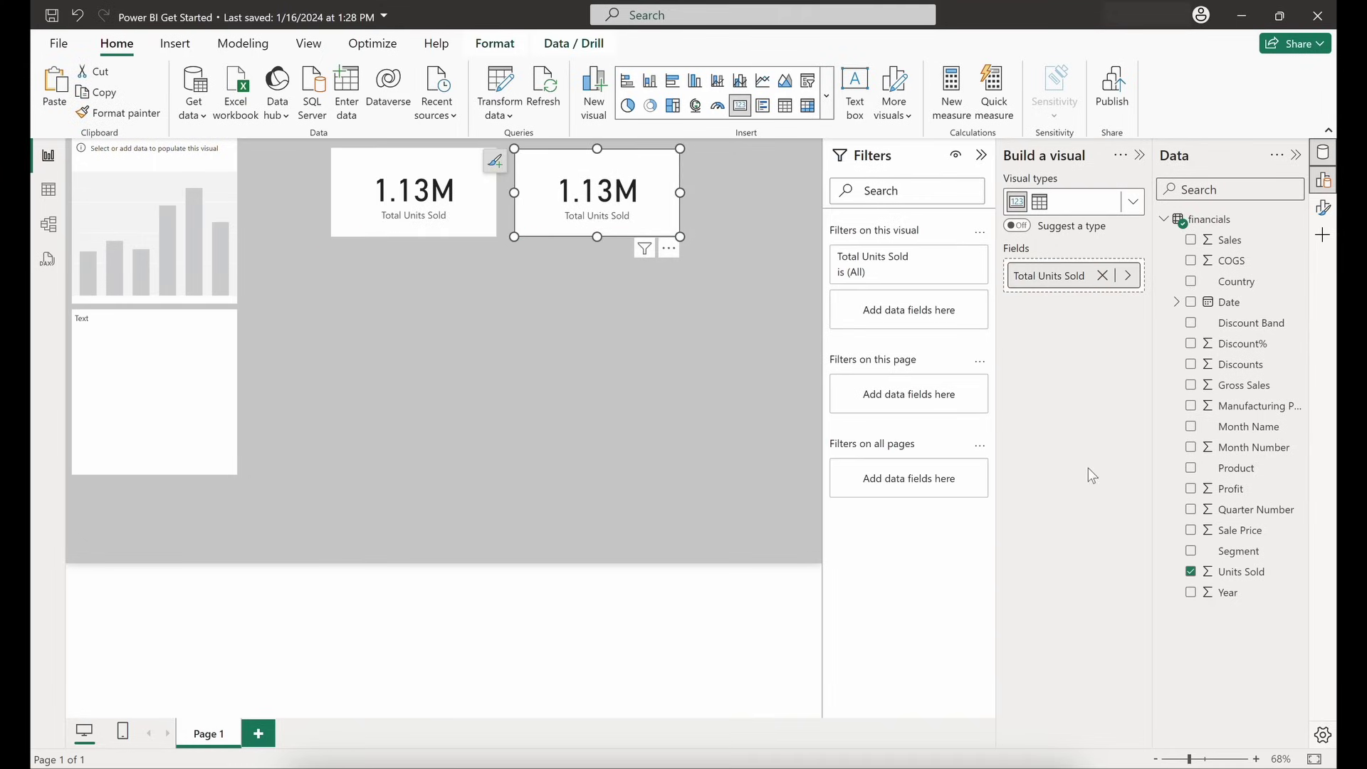
Replace the copied card's field with Gross Sales and rename it as Total Gross Sales
left_click_drag(1245, 385, 1061, 282)
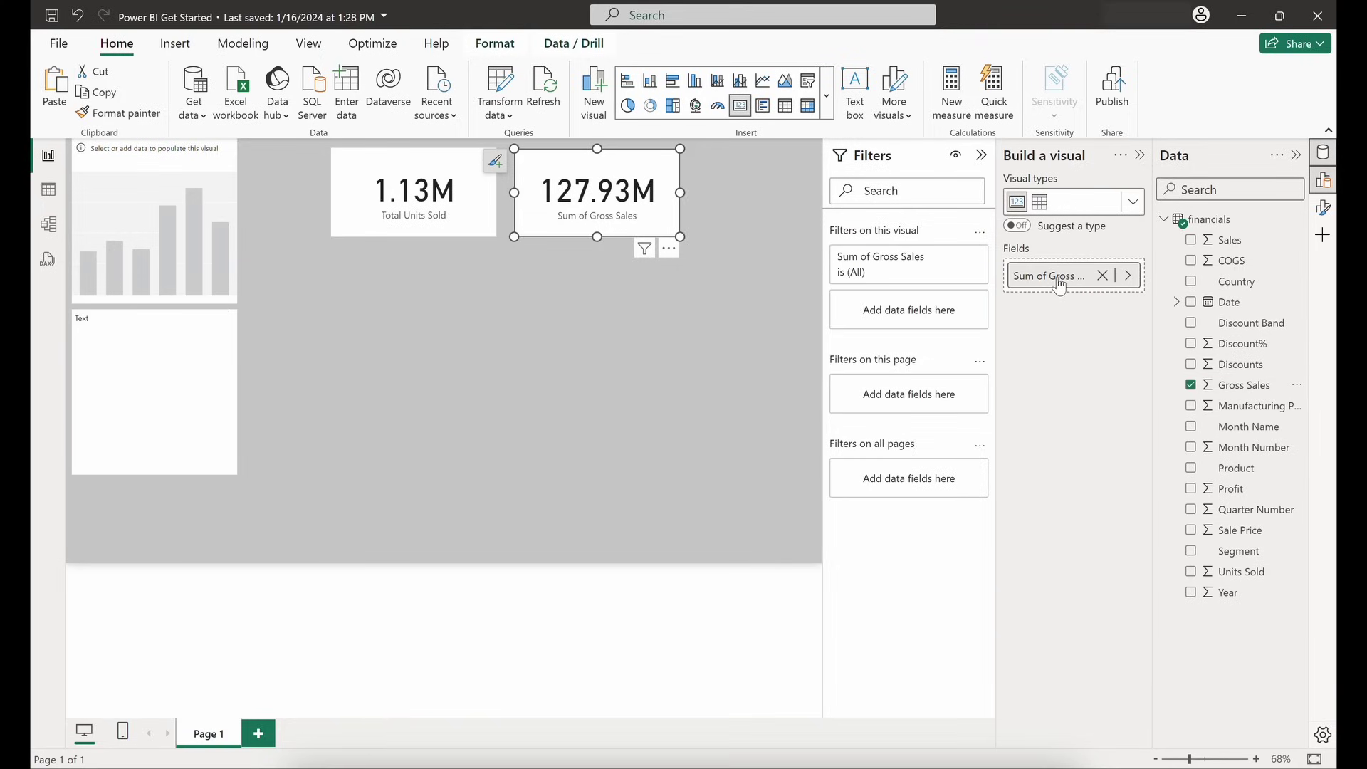
double_click(1060, 282)
type("Gr")
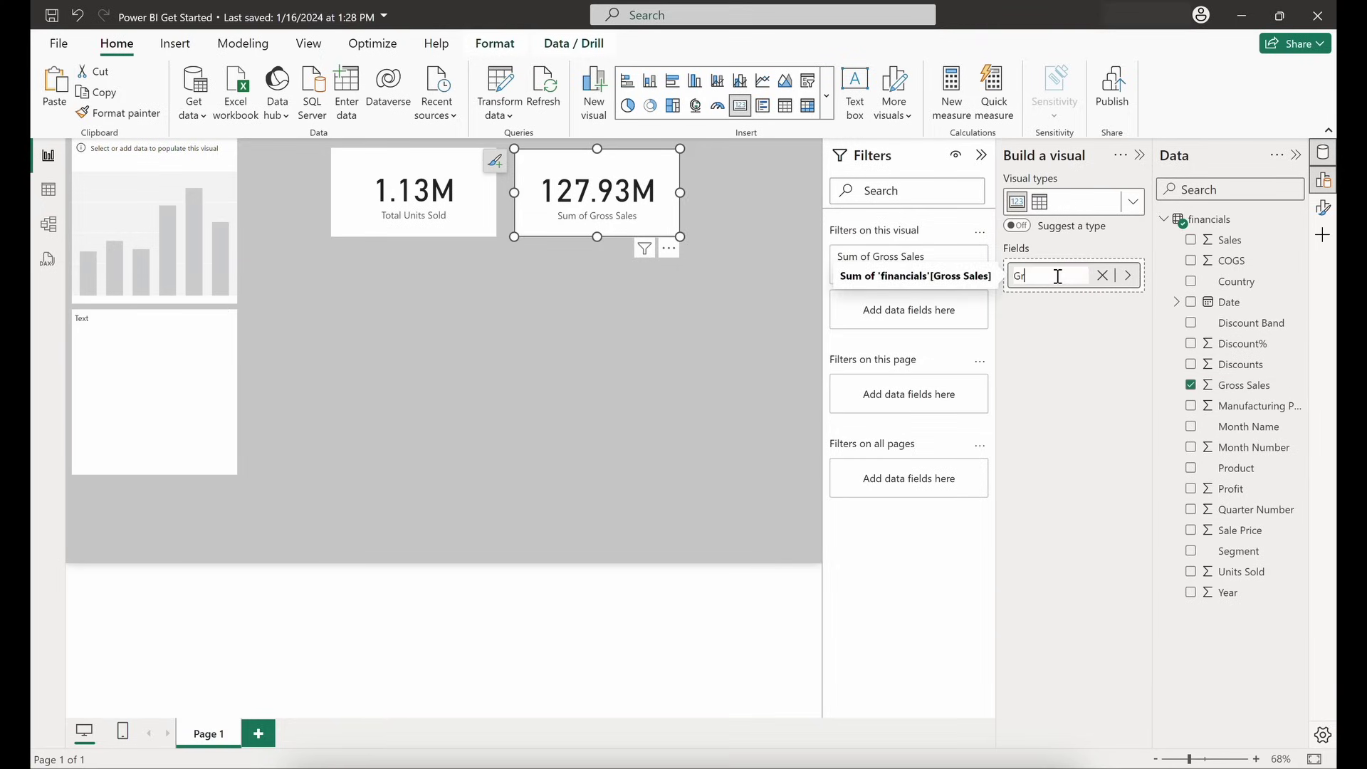
type("Total Gross Sales")
key("Return")
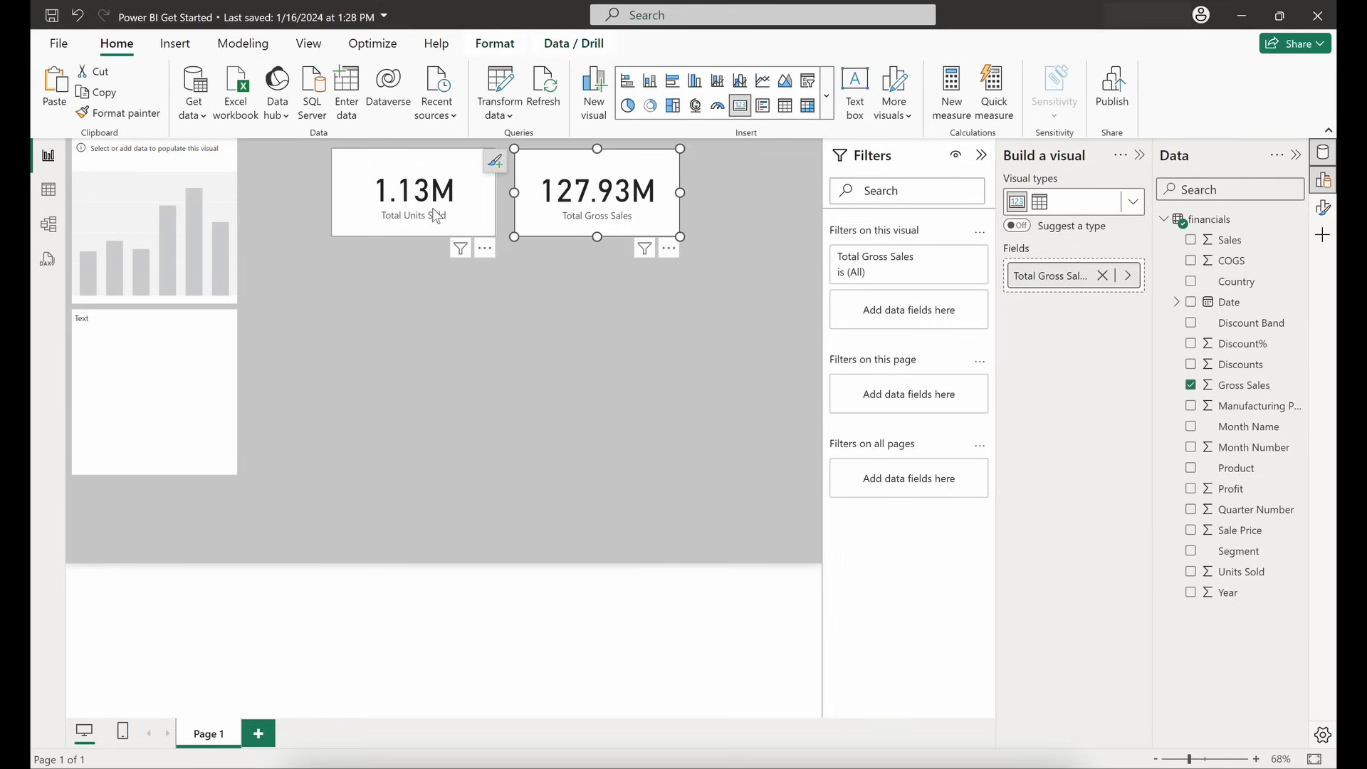
Shift both cards closer to the empty chart and place a copy of the Total Gross Sales card to their right in the same row
left_click_drag(450, 216, 376, 215)
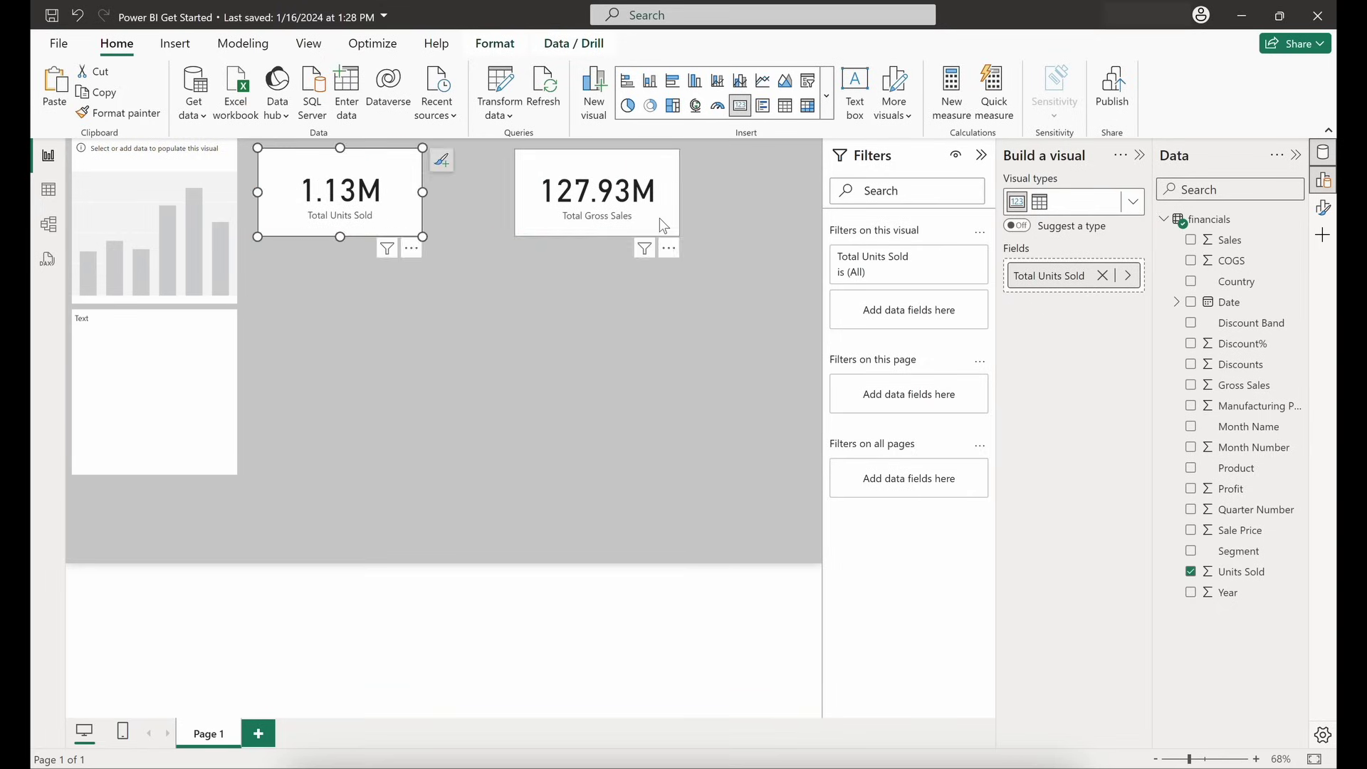
left_click_drag(659, 218, 577, 215)
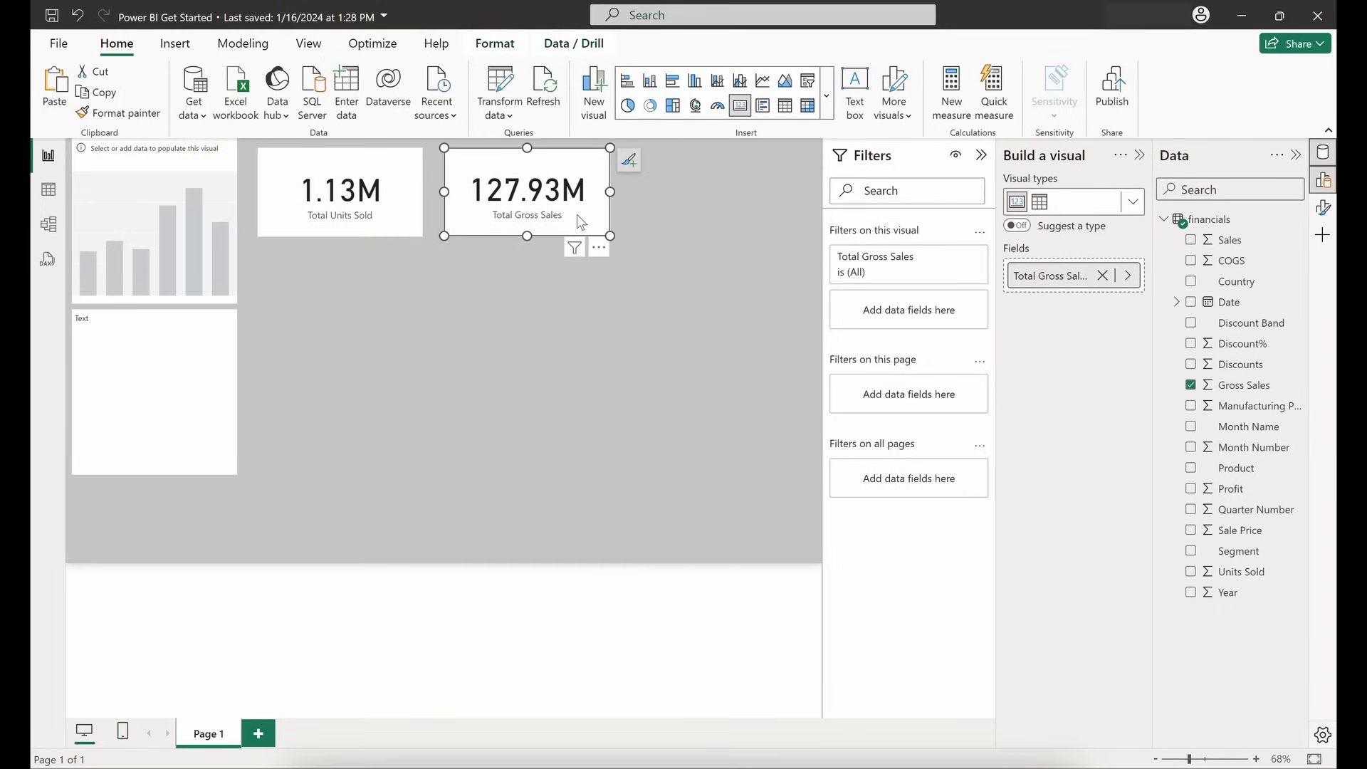
right_click(577, 215)
mouse_move(626, 268)
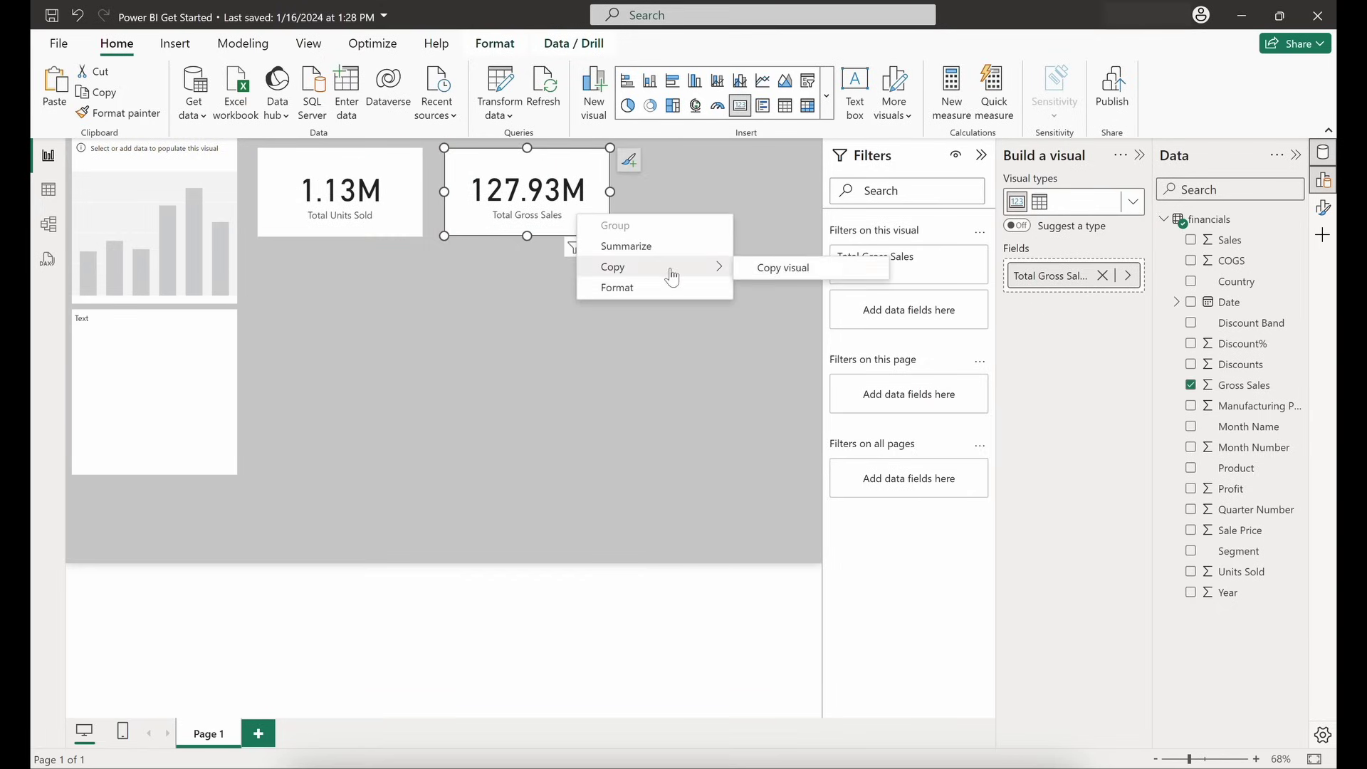
left_click(799, 277)
right_click(681, 192)
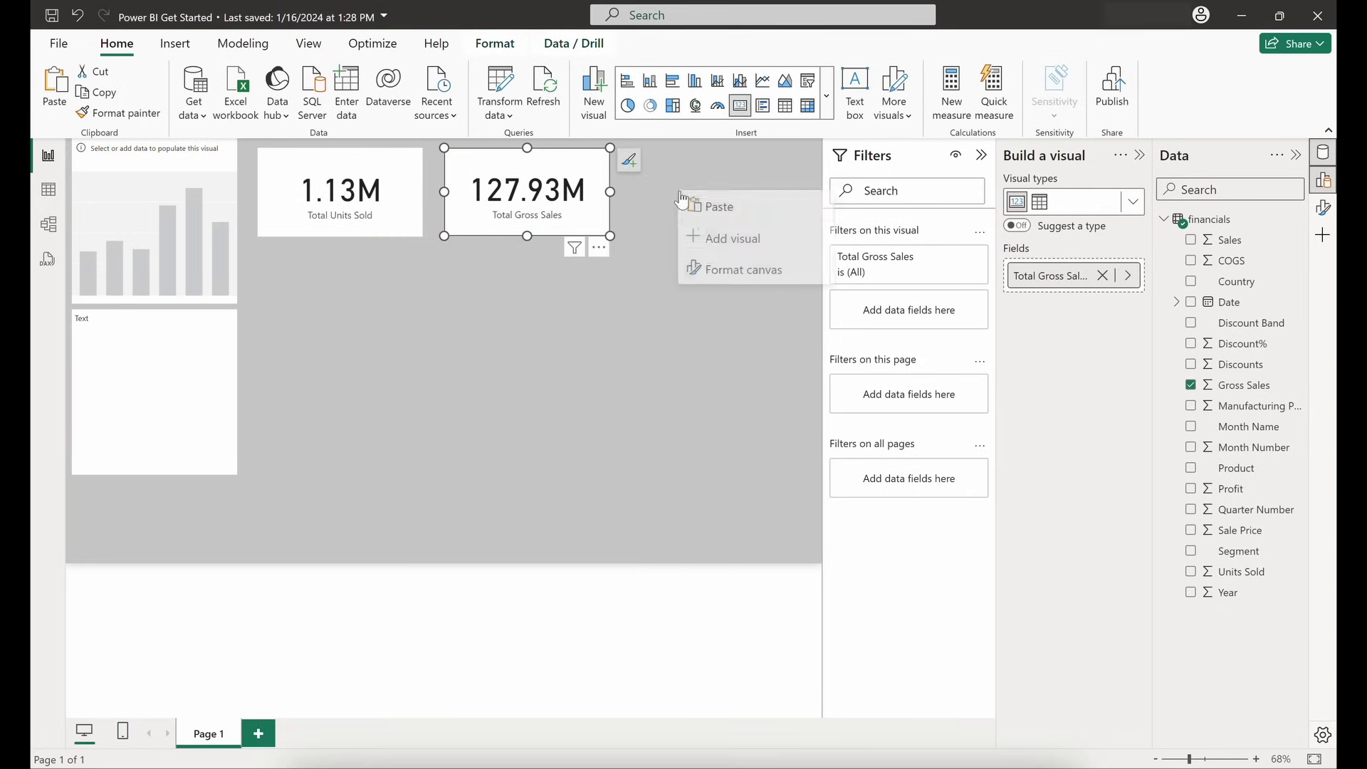
left_click(713, 206)
left_click_drag(712, 217, 721, 211)
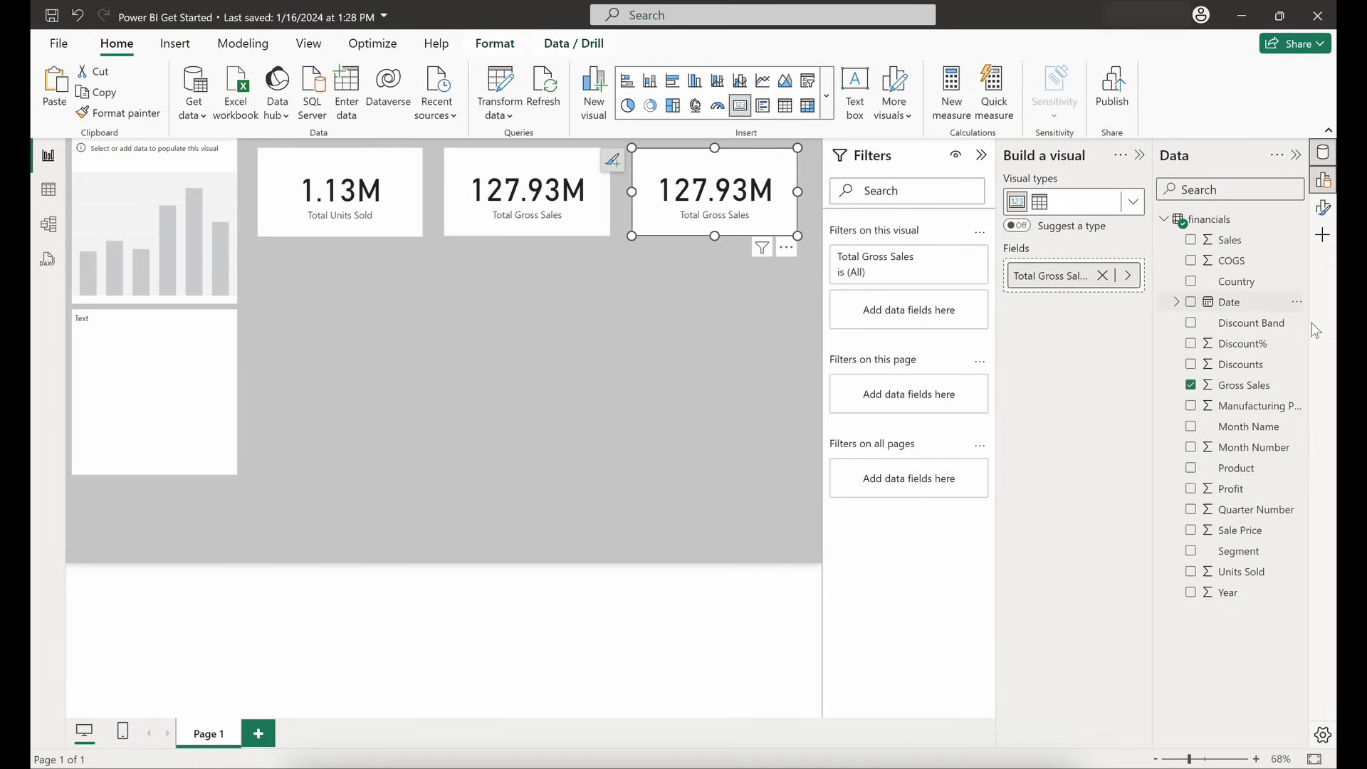
Replace the third card's field with Profit and rename it as Total Profit for this visual
left_click_drag(1239, 490, 1062, 281)
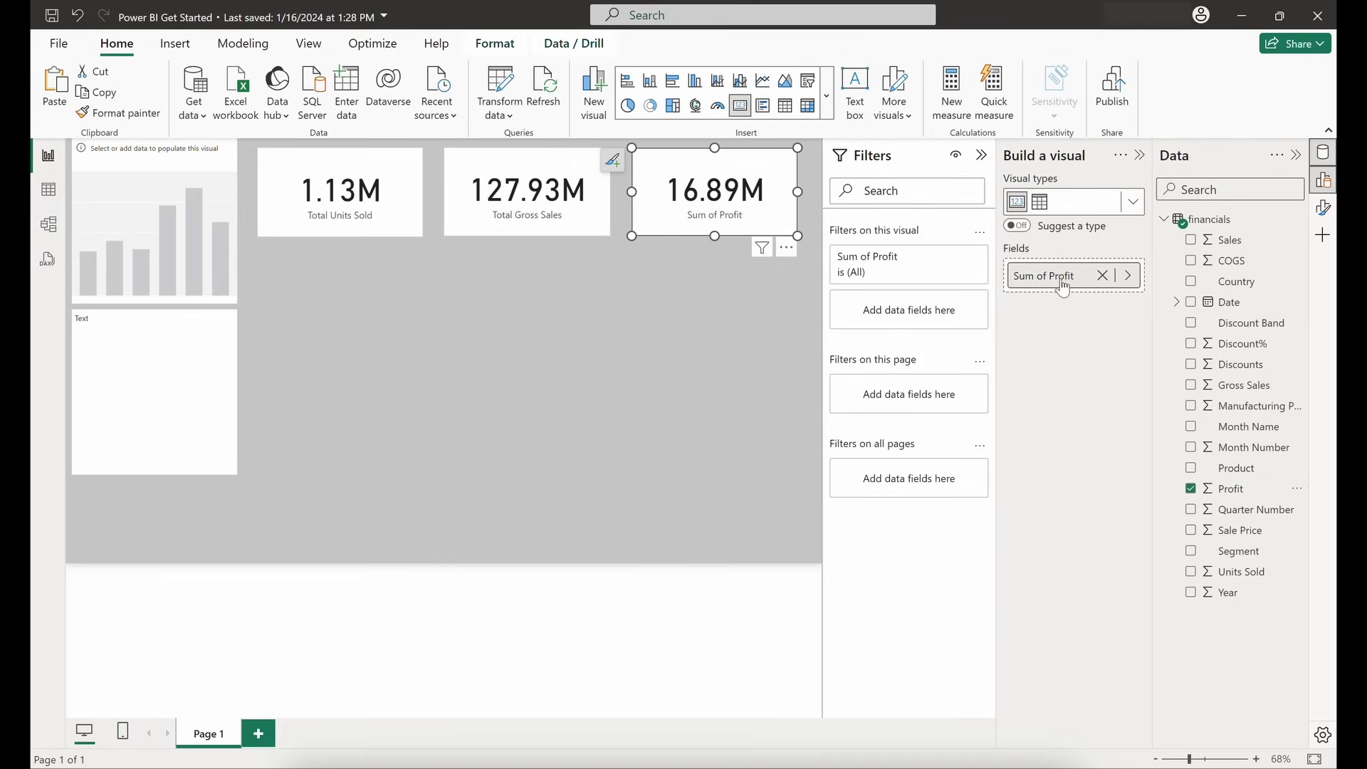
double_click(1061, 279)
type("Tot")
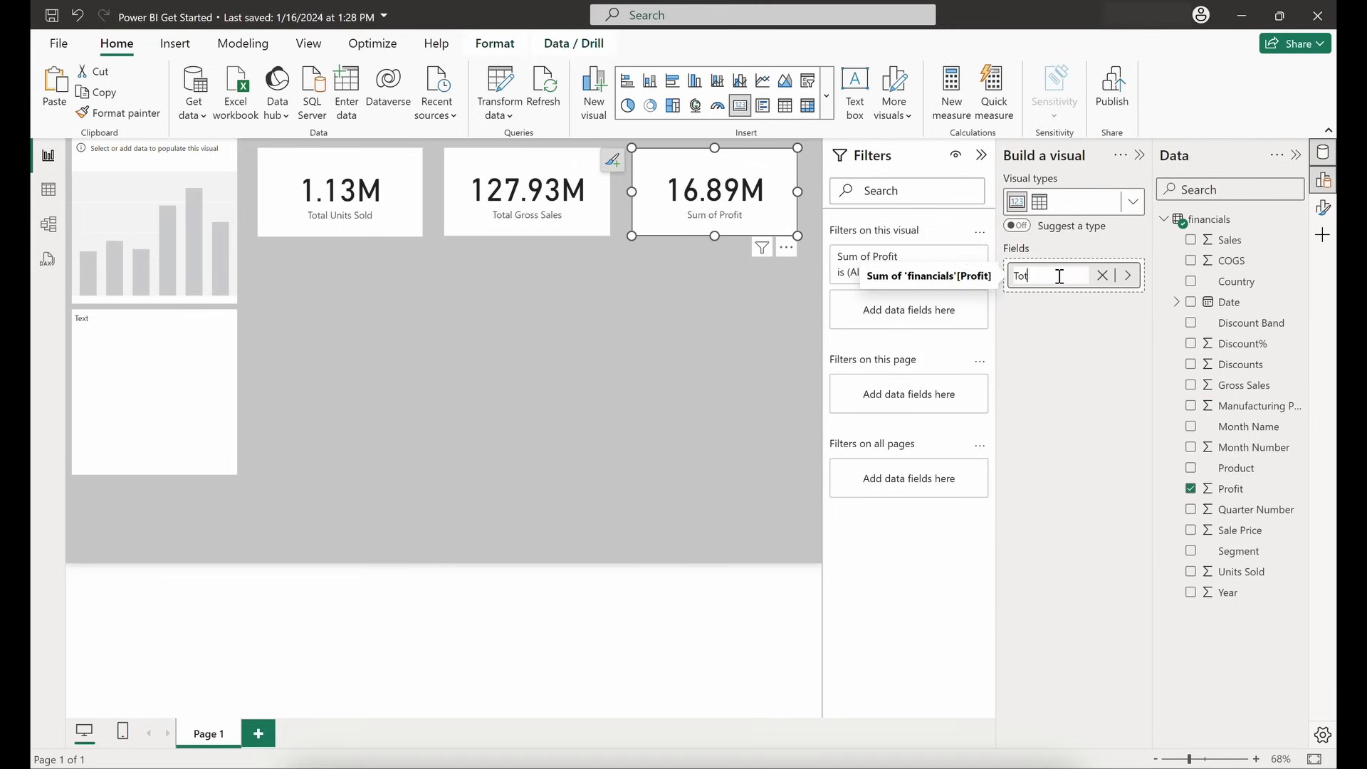
type("al Profit")
key("Return")
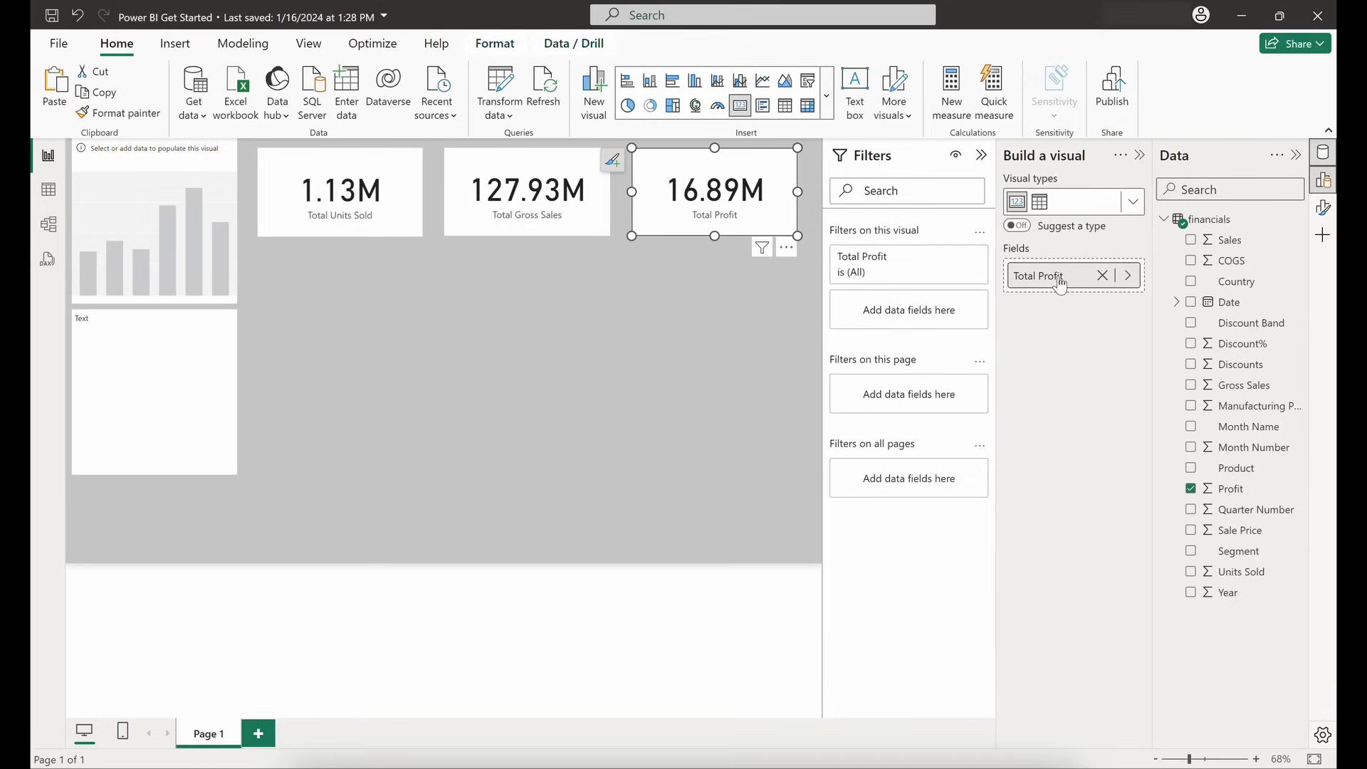
left_click(525, 305)
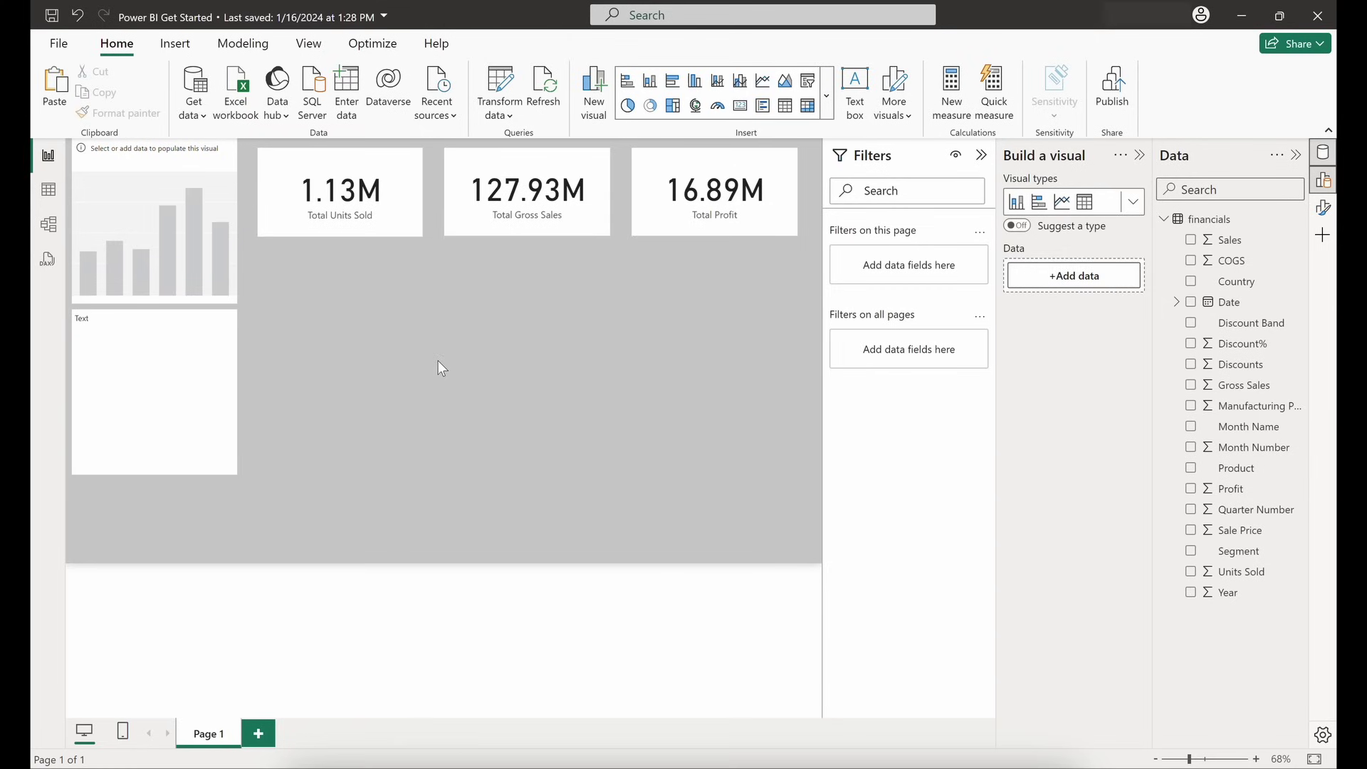
left_click(830, 103)
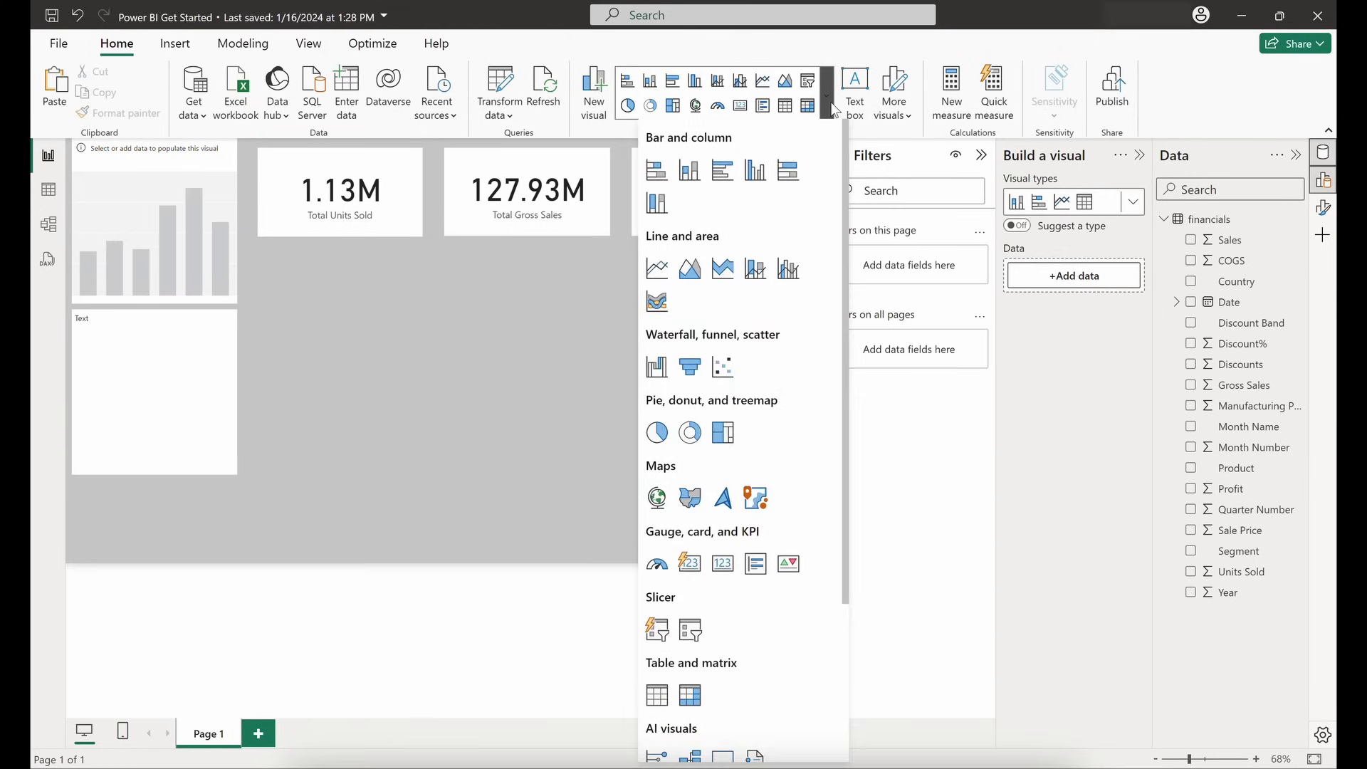
left_click(522, 319)
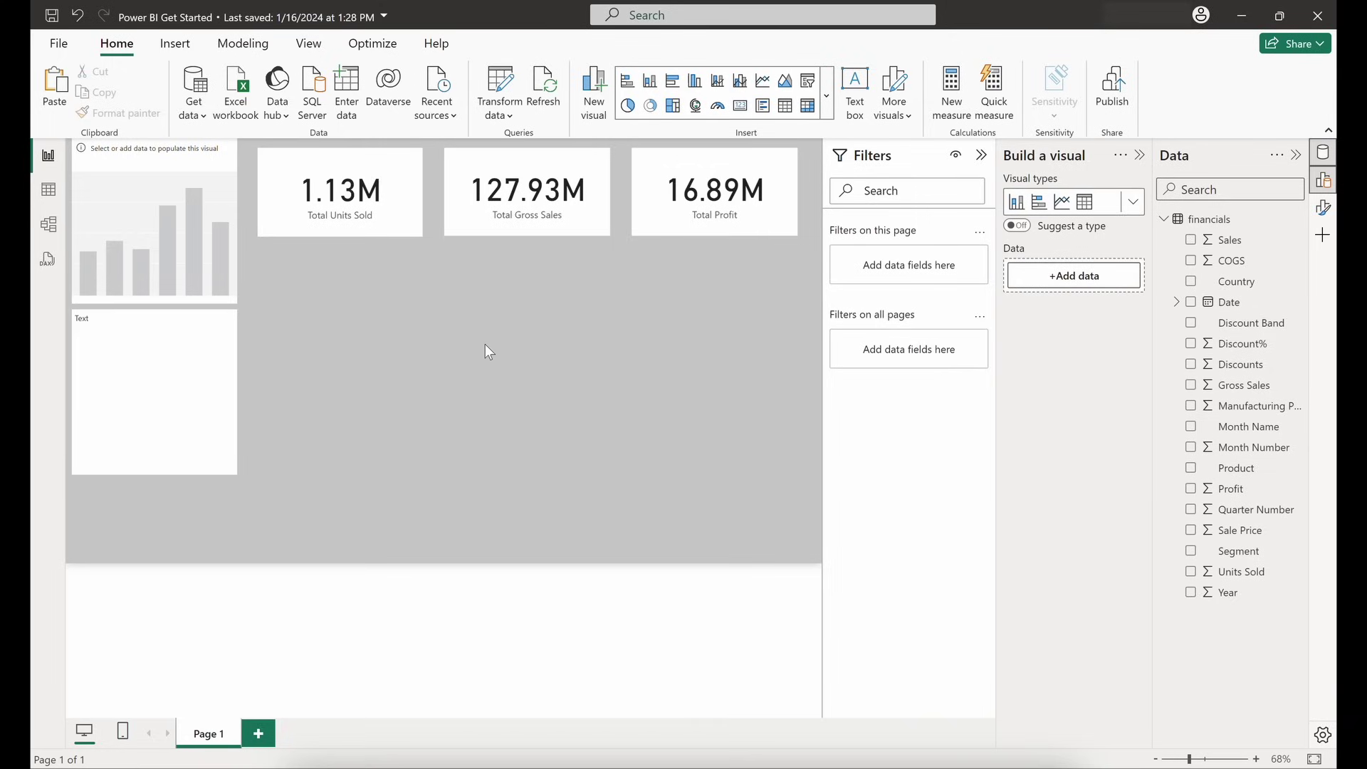
Build a bar chart of Gross Sales by Product beneath the Total Units Sold card and make it slightly wider than the card
left_click(1191, 469)
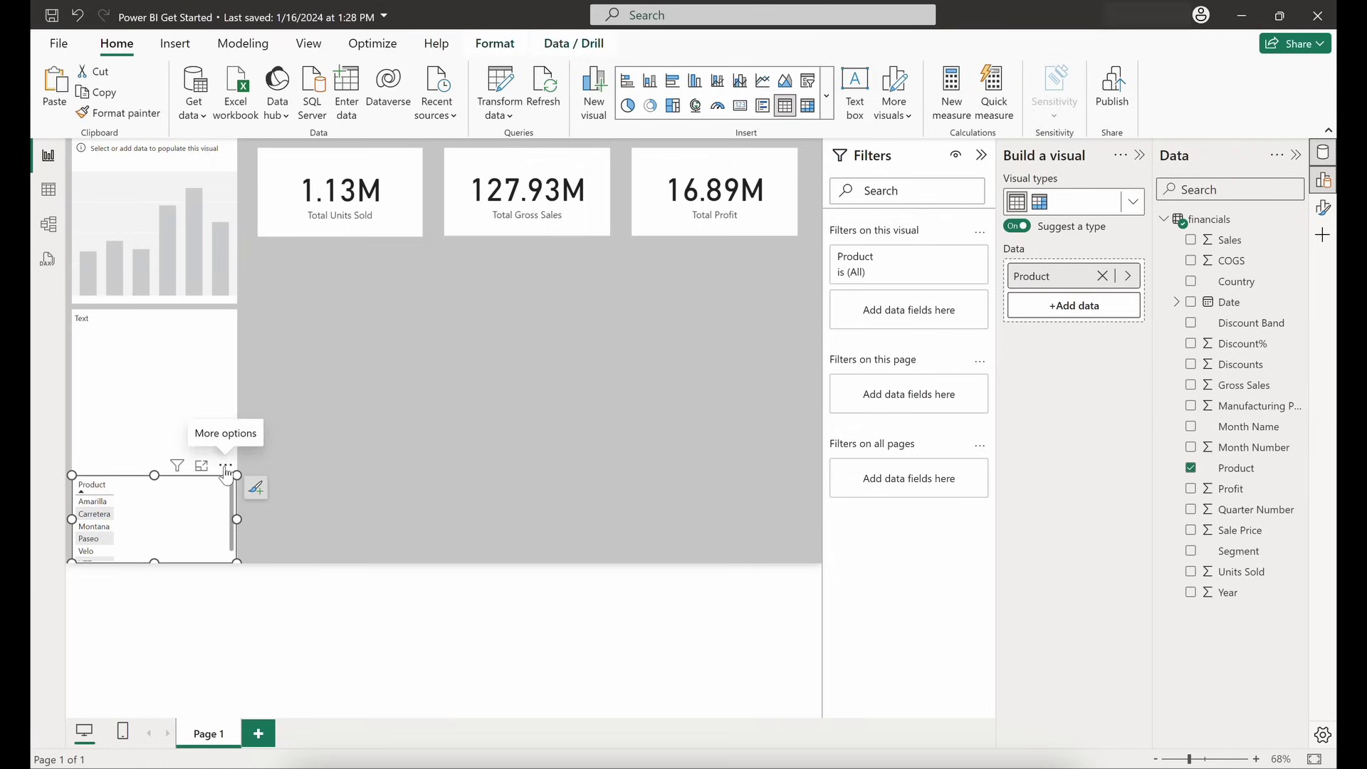
left_click_drag(221, 474, 410, 247)
left_click_drag(340, 348, 336, 393)
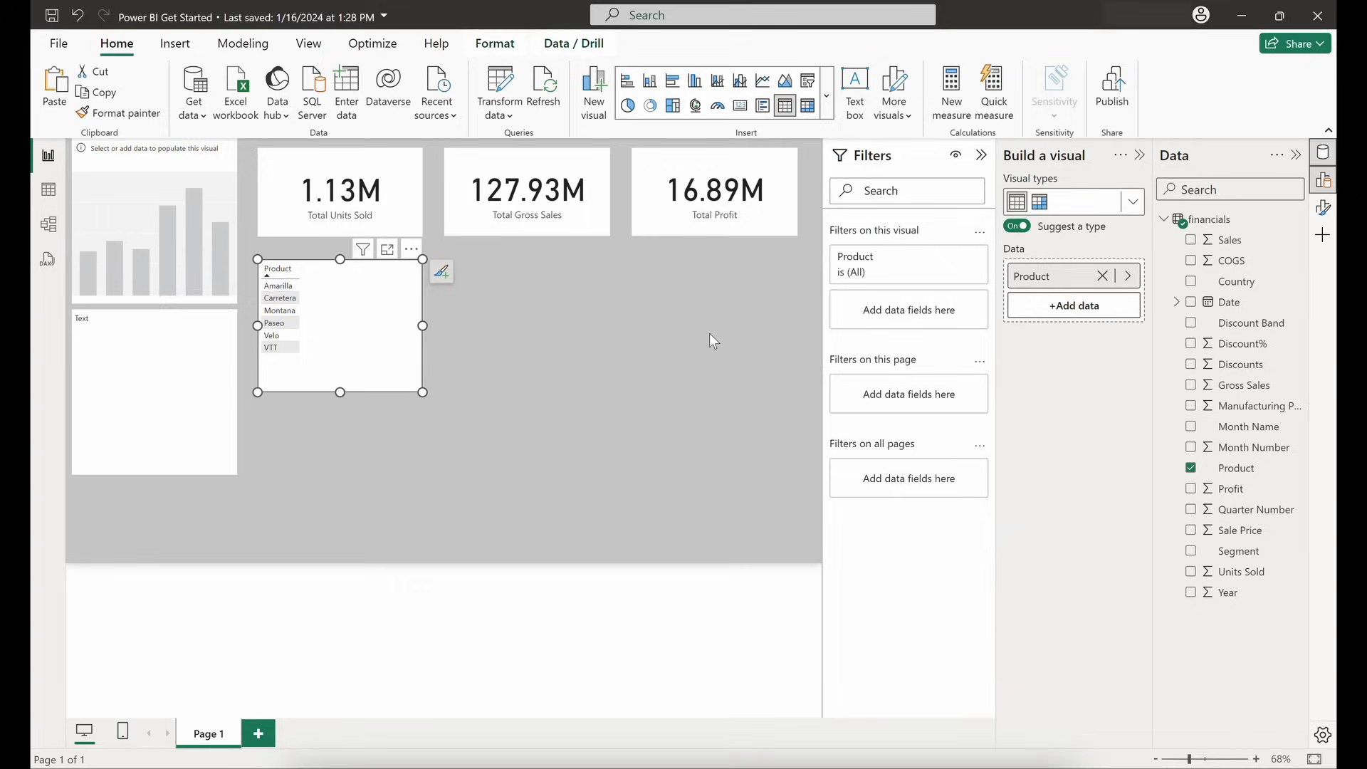
left_click(1191, 387)
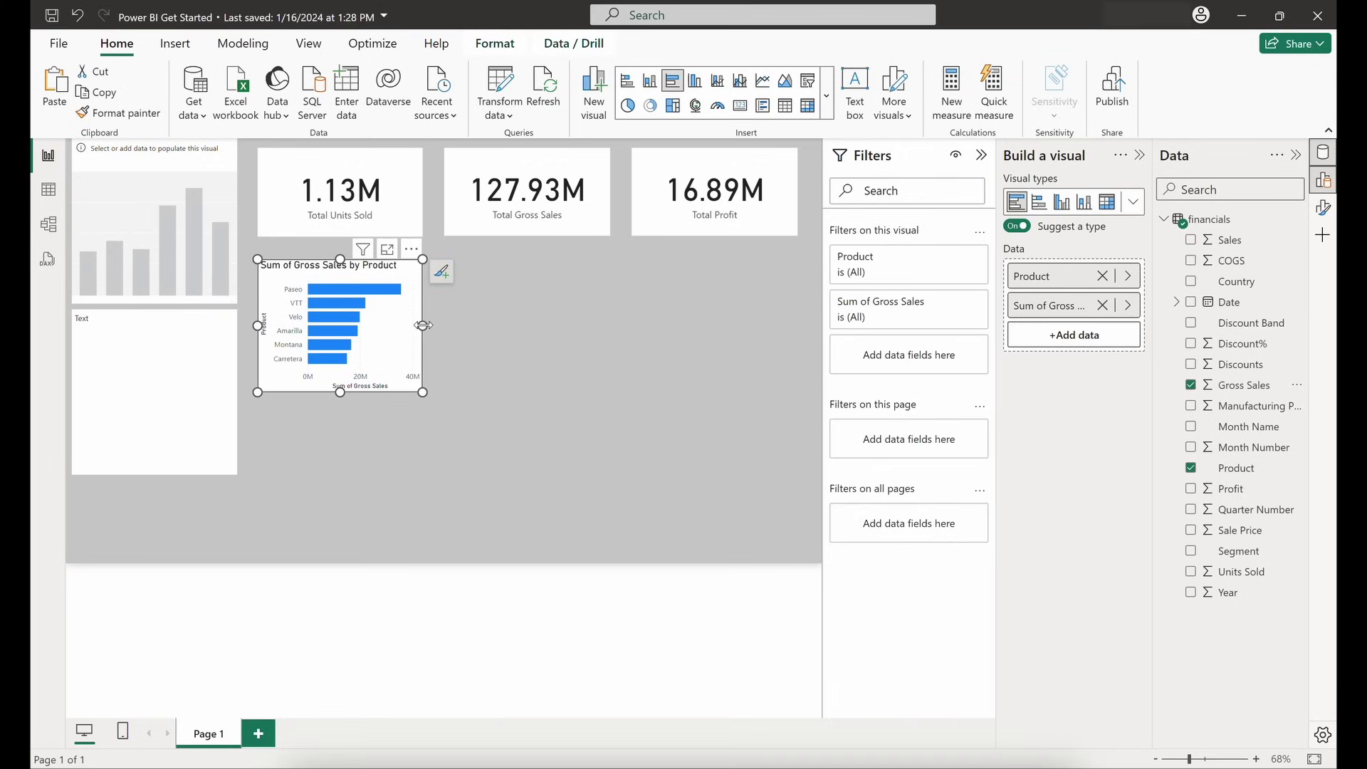
left_click_drag(423, 325, 475, 325)
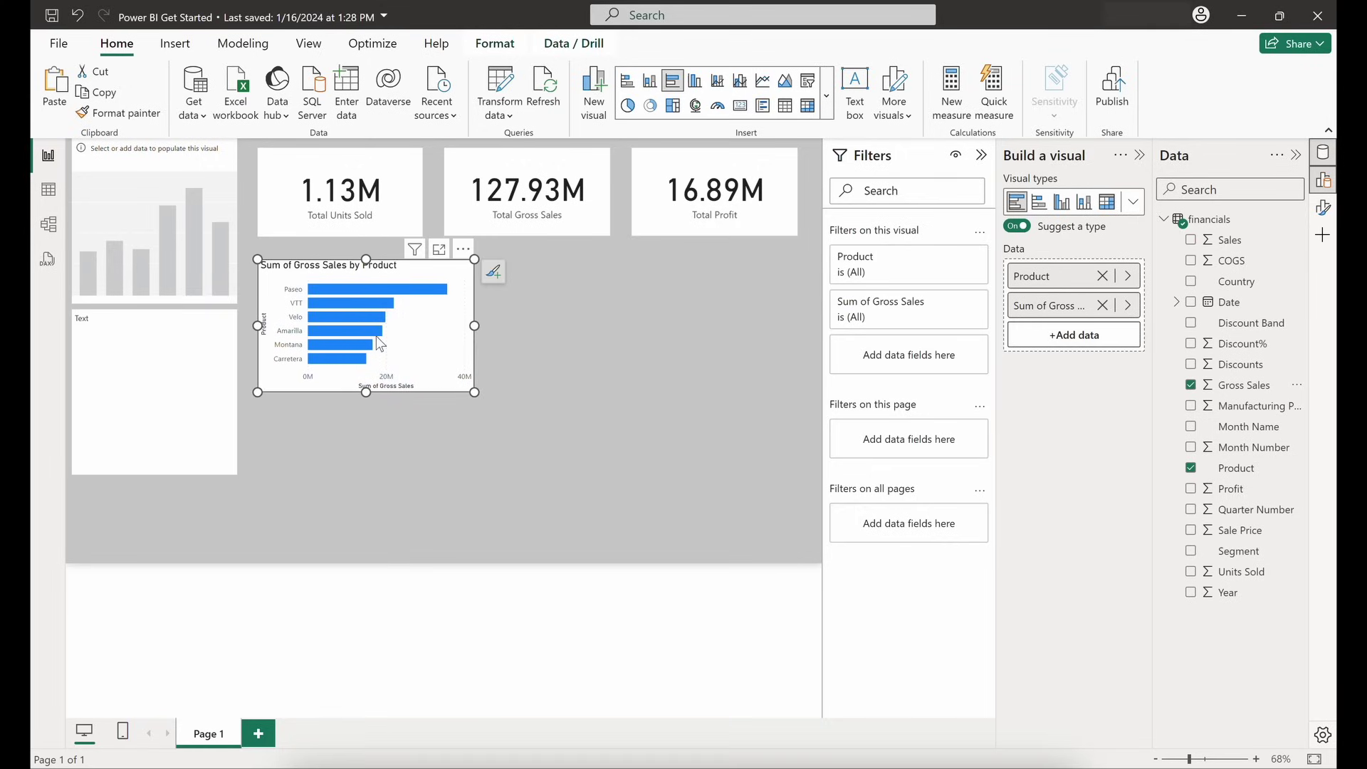
left_click(568, 415)
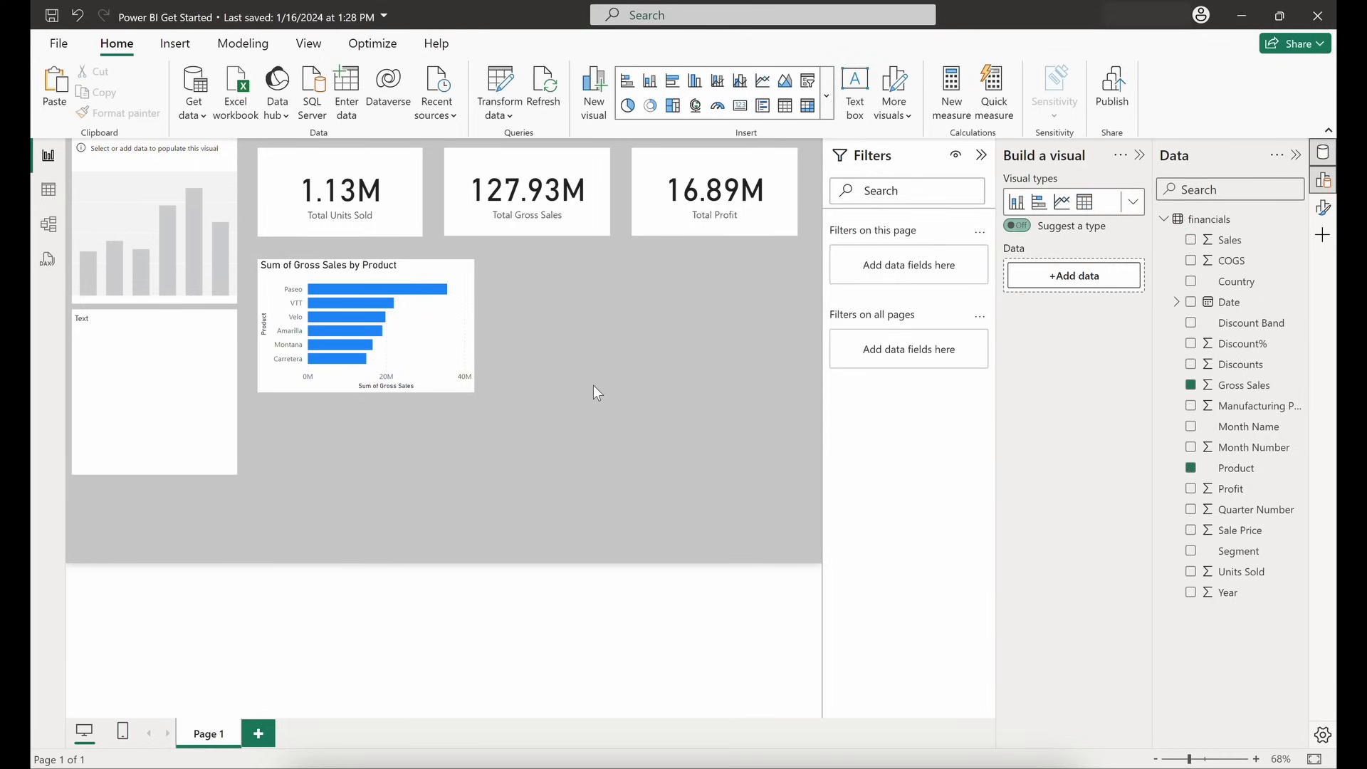
Insert a pie chart beneath the Total Profit card, widen it toward the bar chart, and show Gross Sales by Country in it
left_click(826, 107)
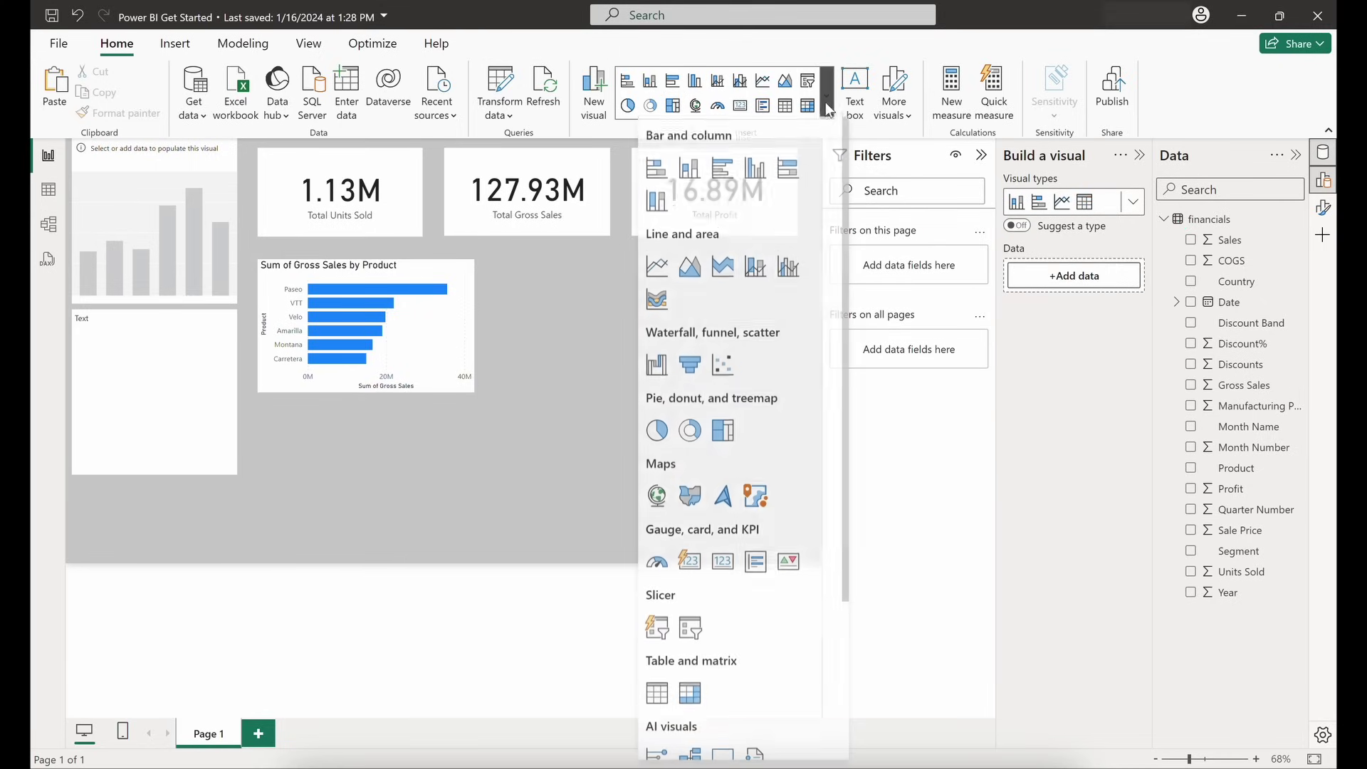
left_click(657, 432)
left_click_drag(549, 370, 735, 359)
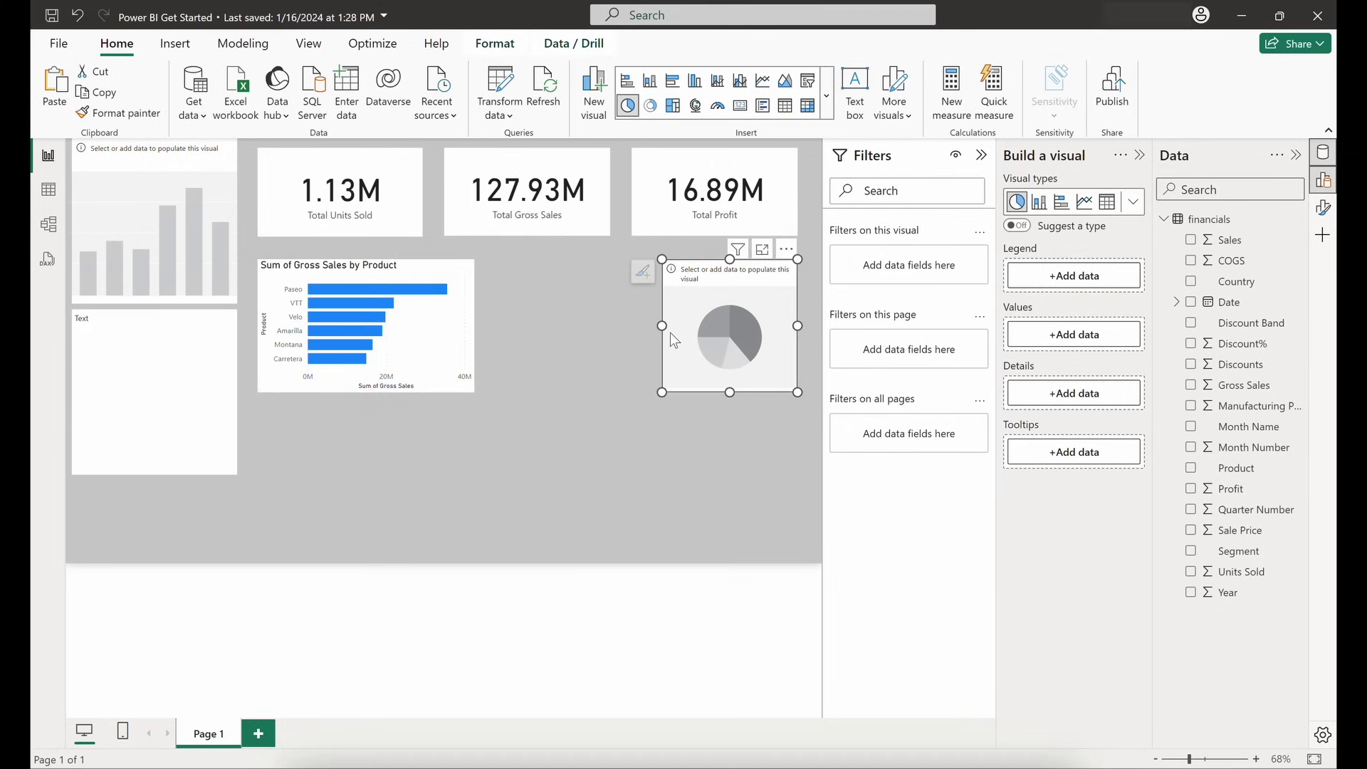
left_click_drag(662, 326, 574, 327)
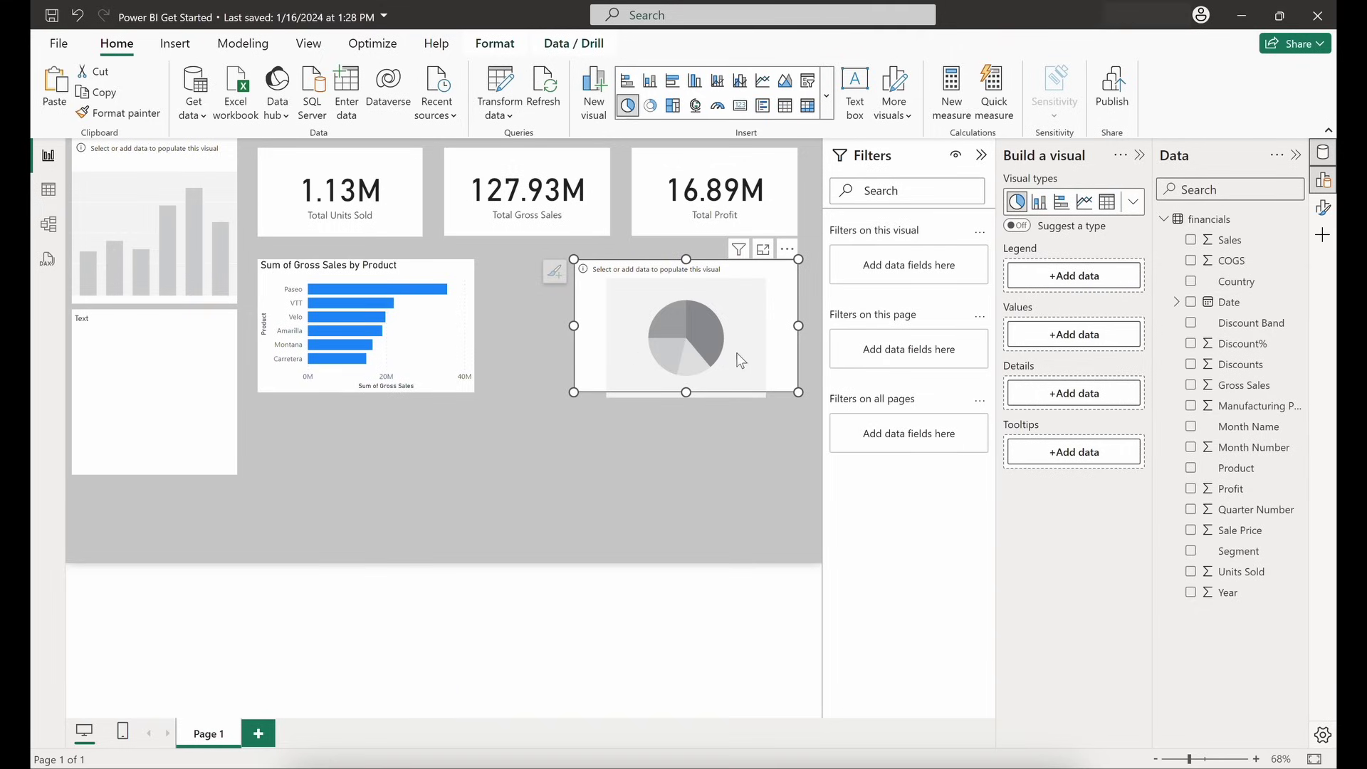
left_click(1190, 281)
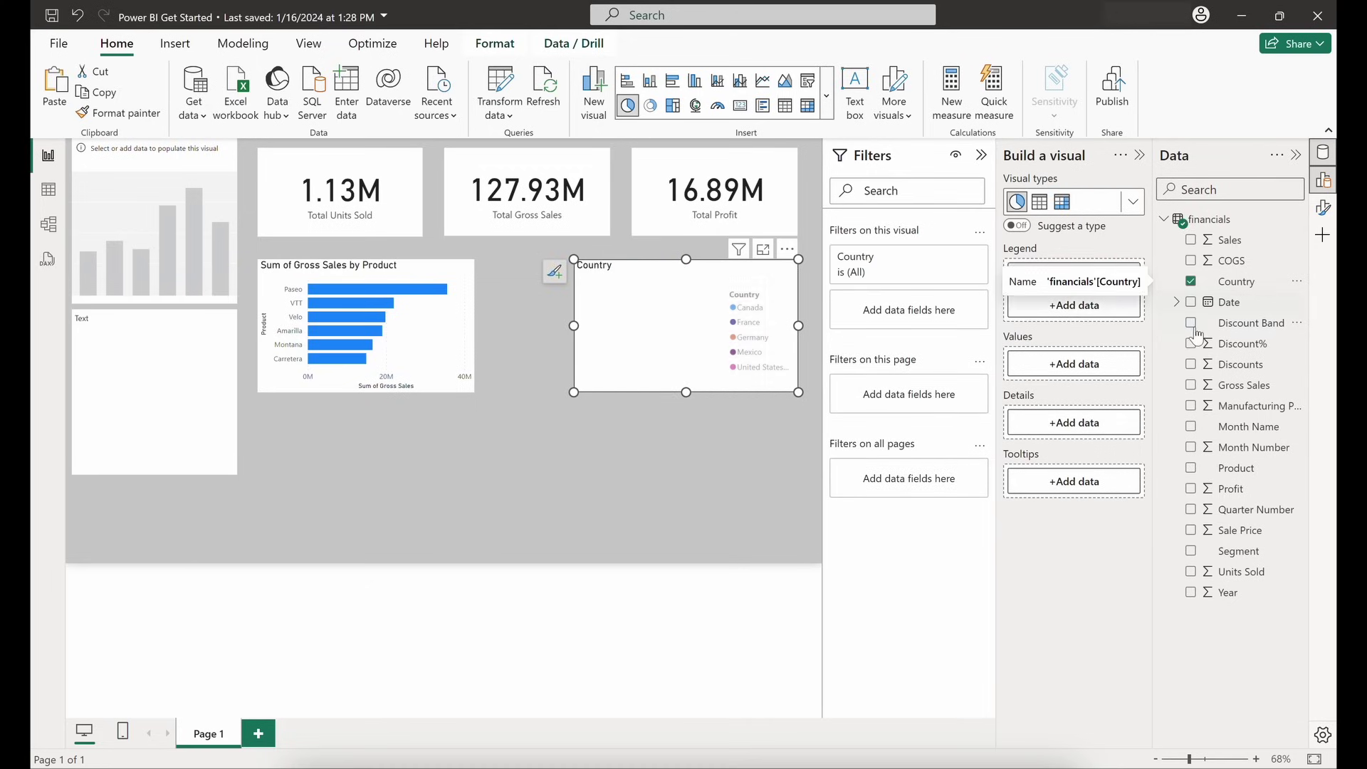
left_click(1191, 385)
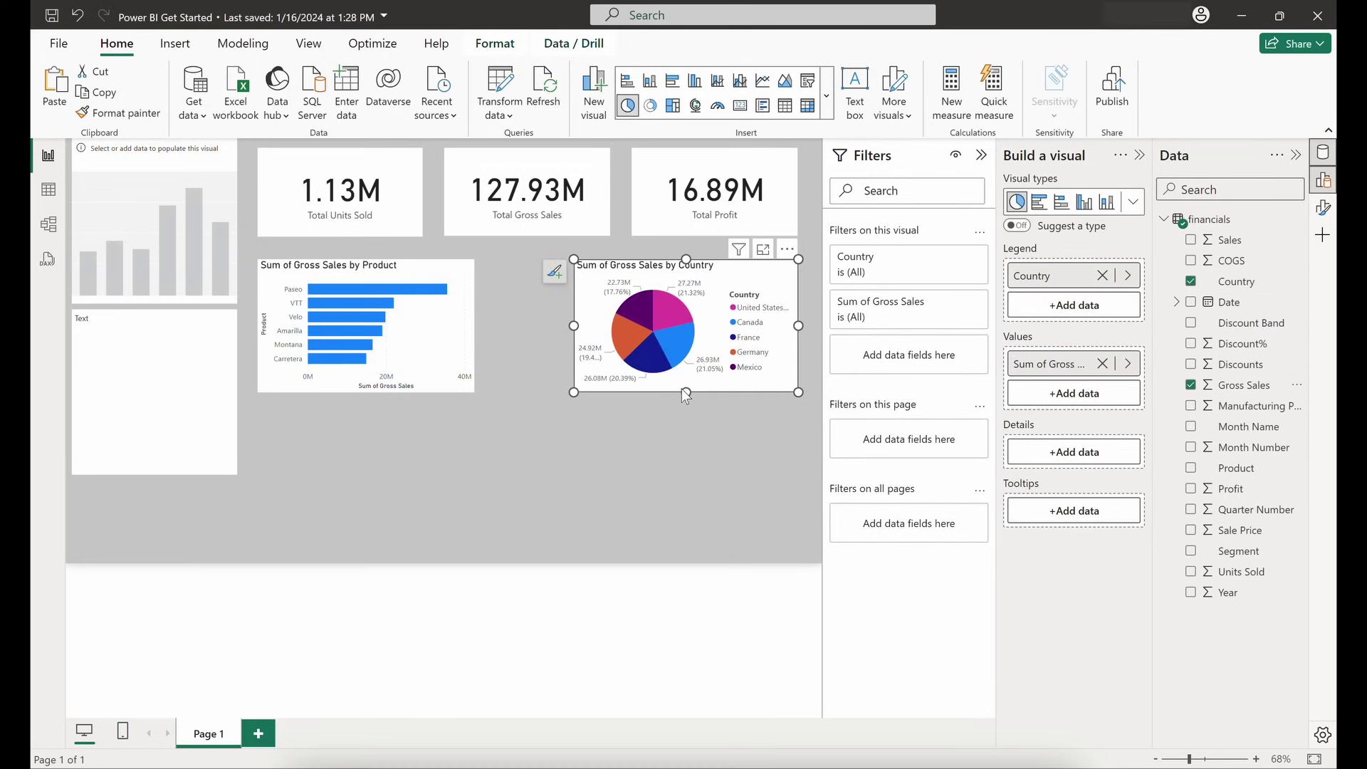
Enlarge the pie chart until it nearly reaches the bar chart and the page's lower edge, and stretch the bar chart to the same height
left_click_drag(685, 392, 685, 493)
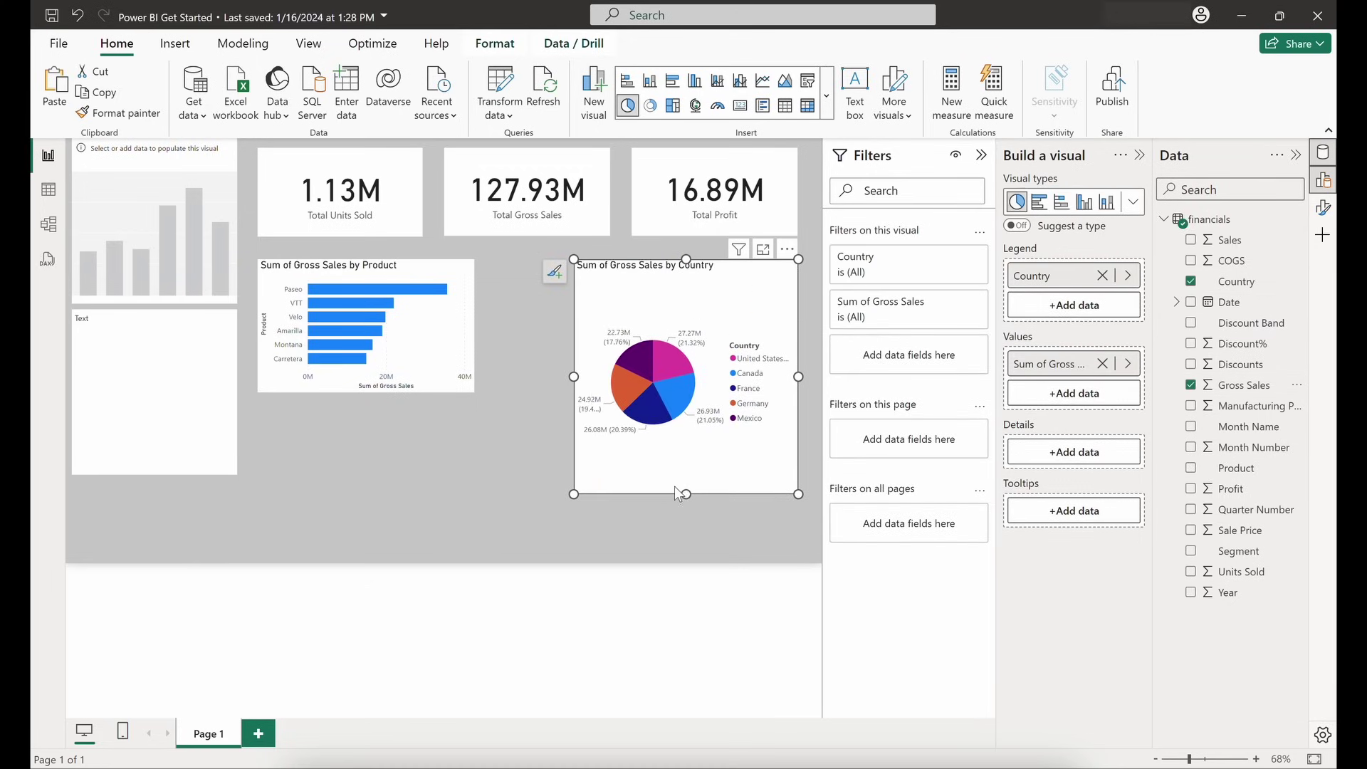
left_click_drag(572, 378, 491, 382)
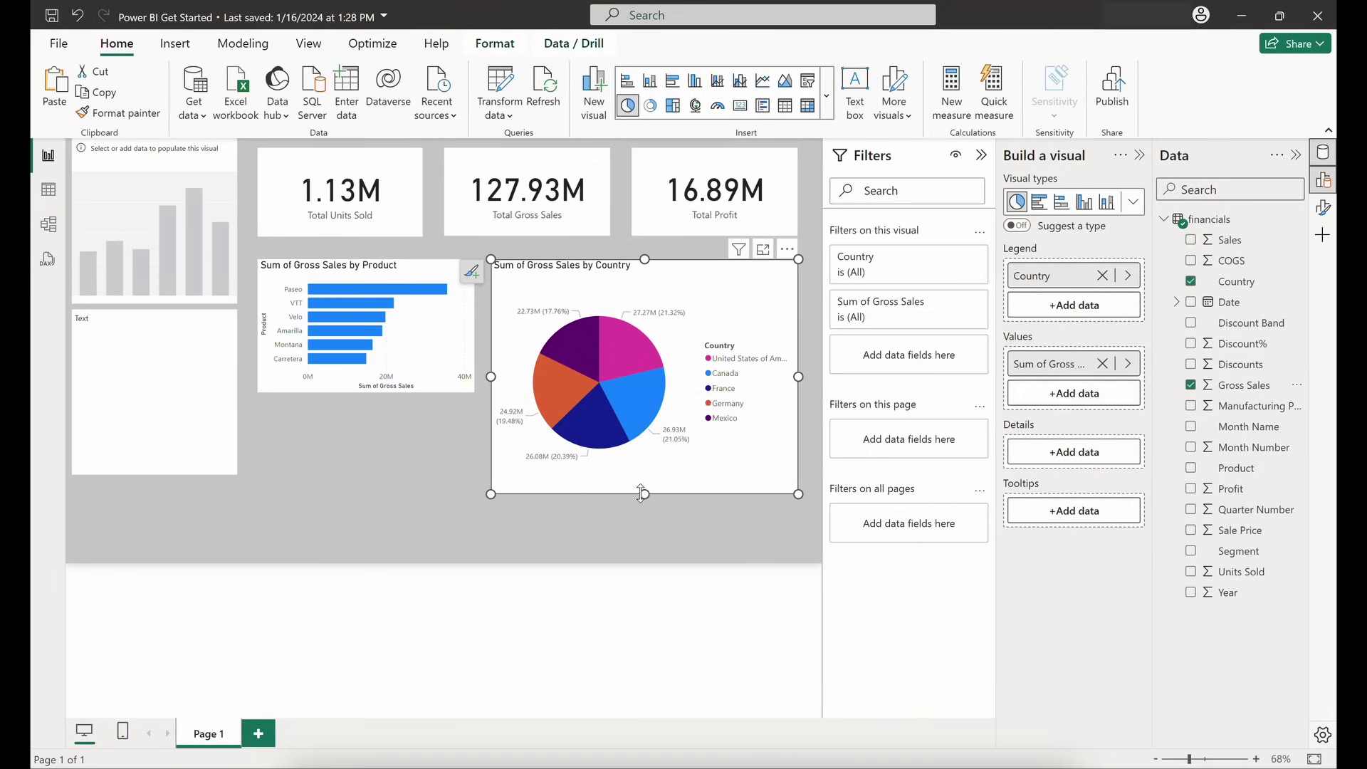
left_click_drag(642, 494, 642, 524)
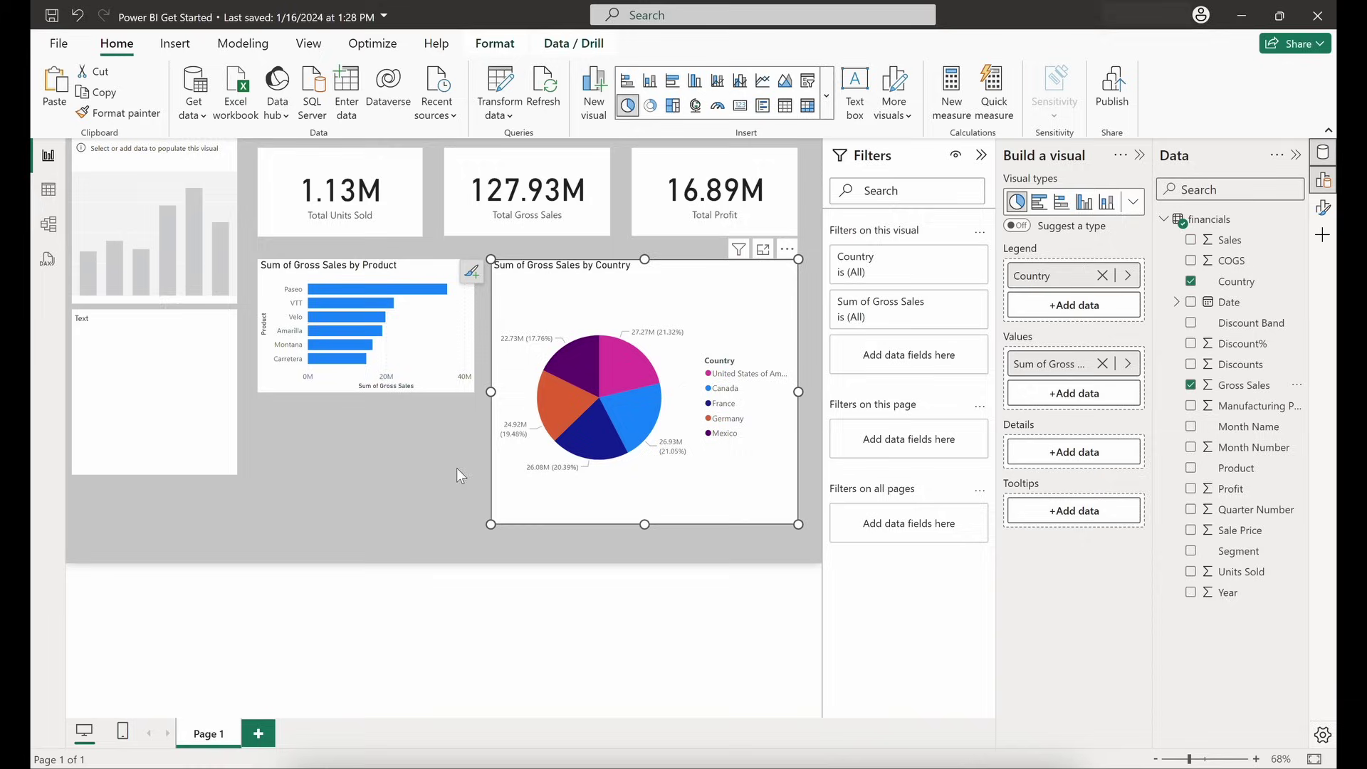
left_click(441, 382)
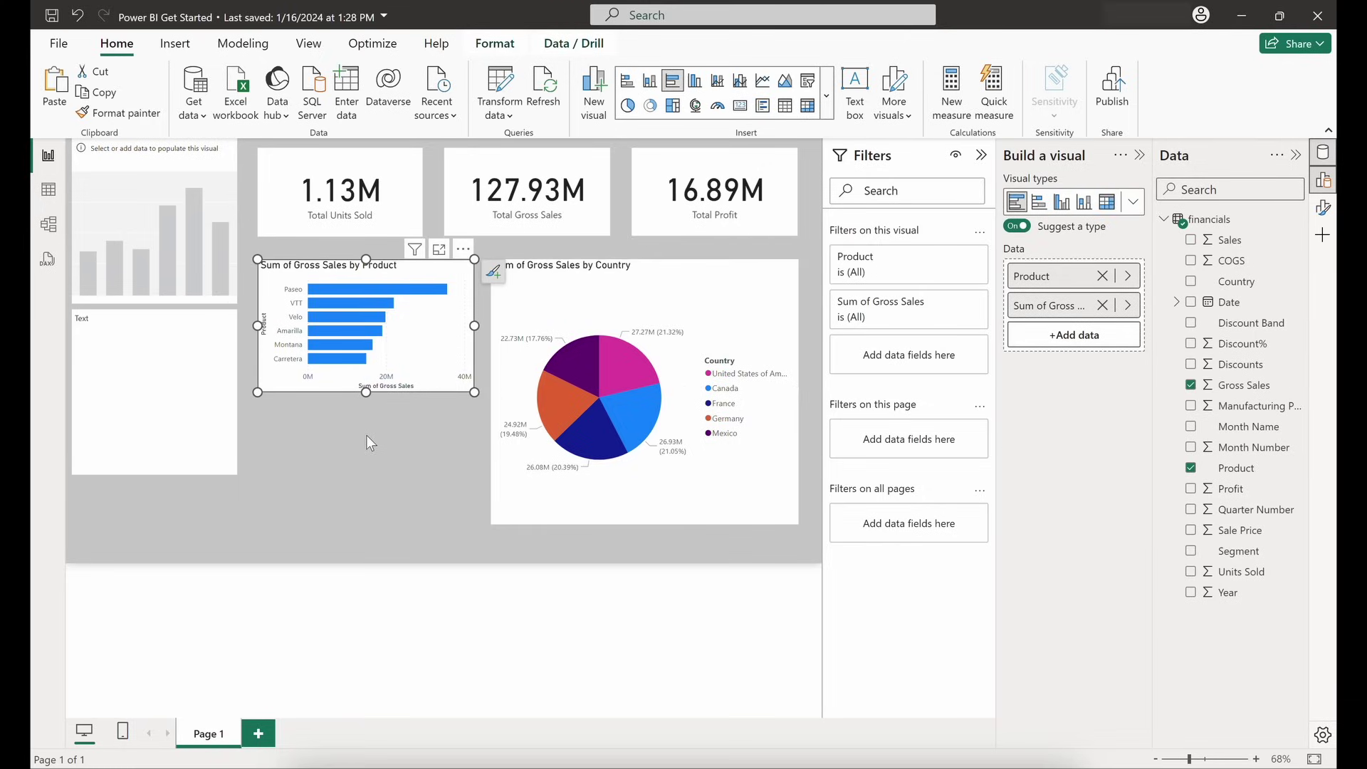
left_click_drag(366, 435, 375, 524)
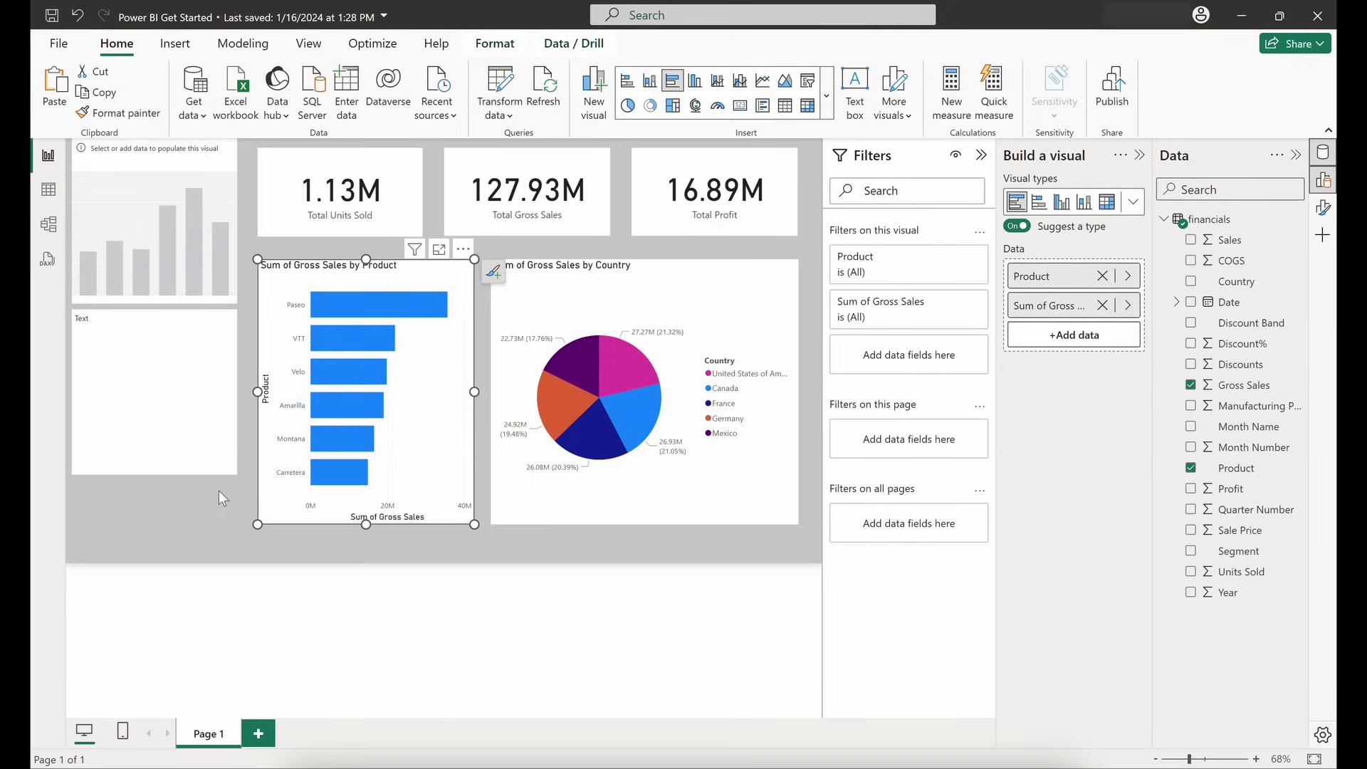
left_click(487, 408)
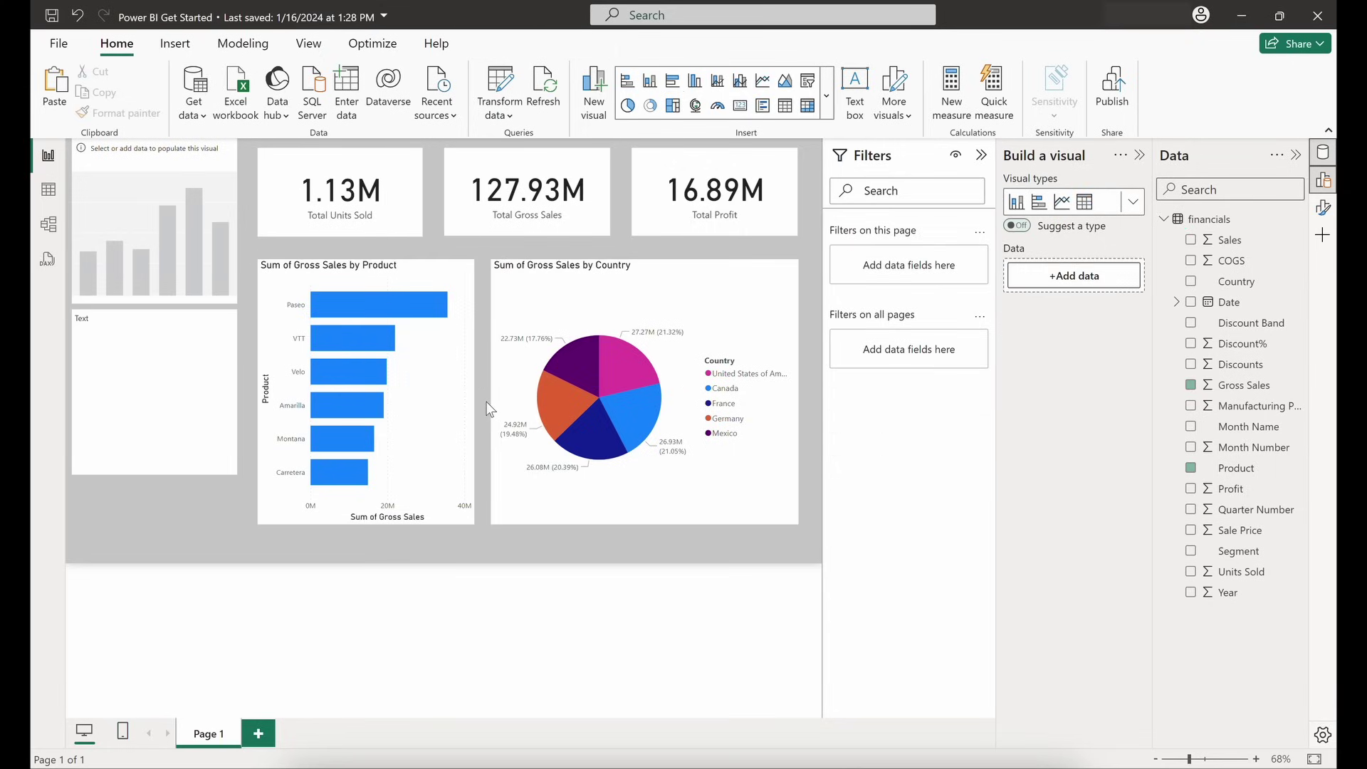
Lower the upper edges of both charts equally and move the three cards down into a level row above them
left_click(439, 279)
left_click_drag(367, 261, 368, 323)
left_click_drag(644, 261, 644, 323)
left_click_drag(673, 213, 673, 263)
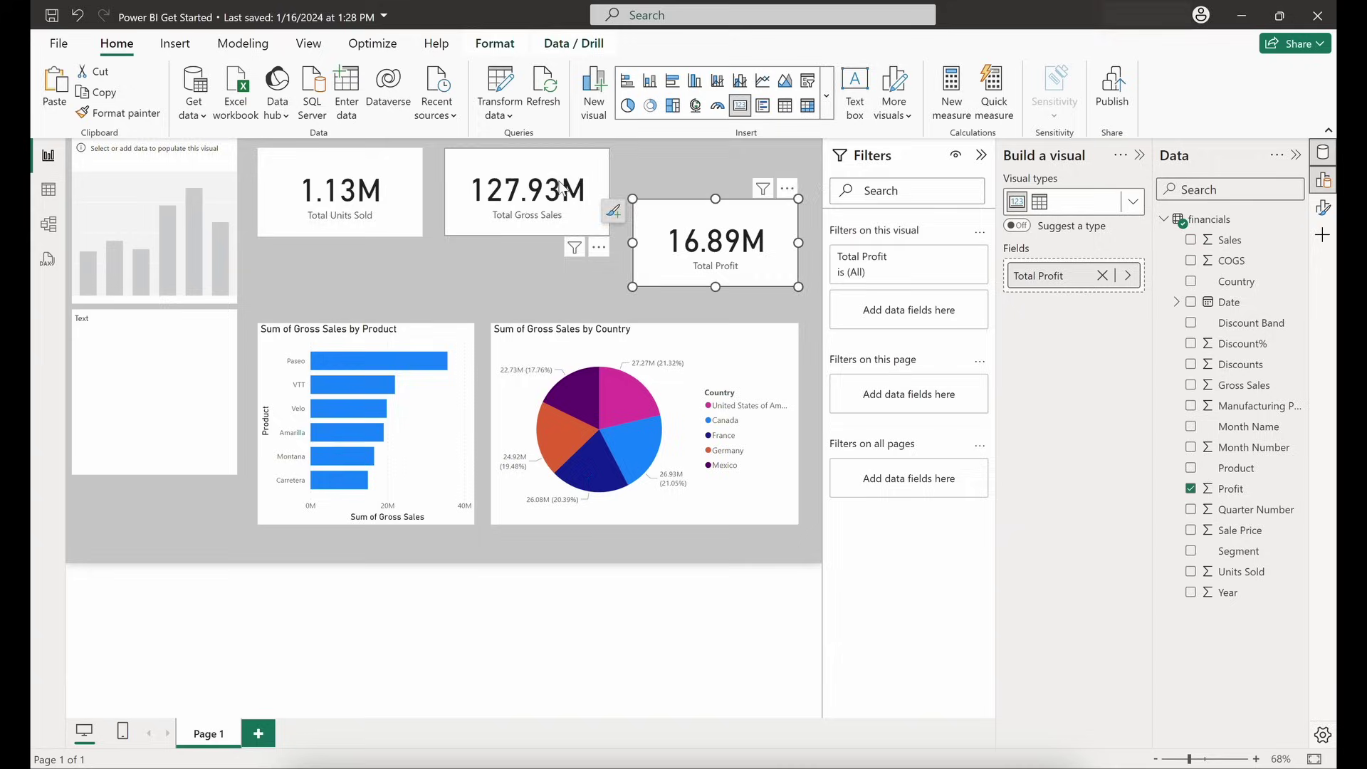
left_click_drag(527, 206, 527, 258)
left_click_drag(340, 206, 341, 258)
Delete the empty column chart and the placeholder text box, and hide the visual-building pane
left_click(221, 285)
left_click(225, 315)
left_click(246, 332)
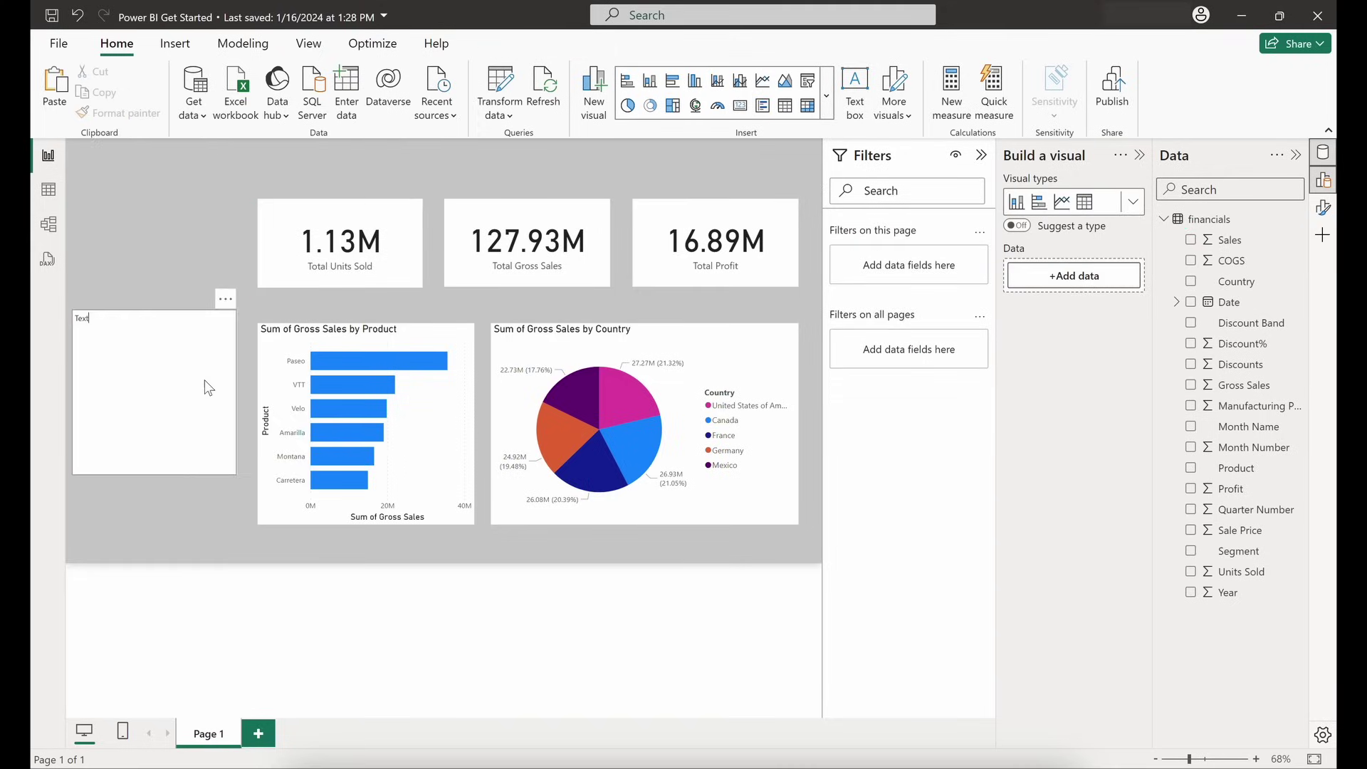
left_click(266, 334)
left_click(298, 354)
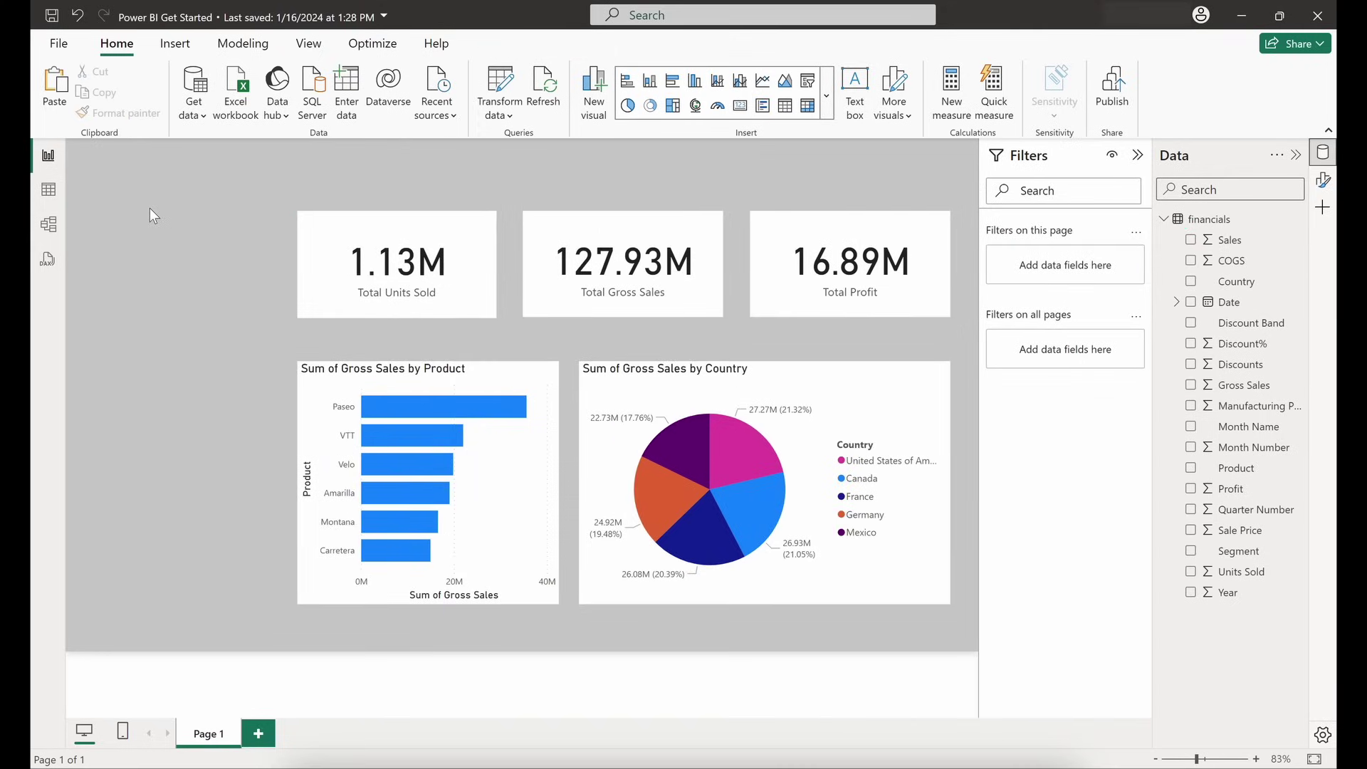
Add a Segment slicer in the page's upper-left corner and make it tall enough to list every segment
left_click(812, 87)
left_click_drag(168, 253, 172, 203)
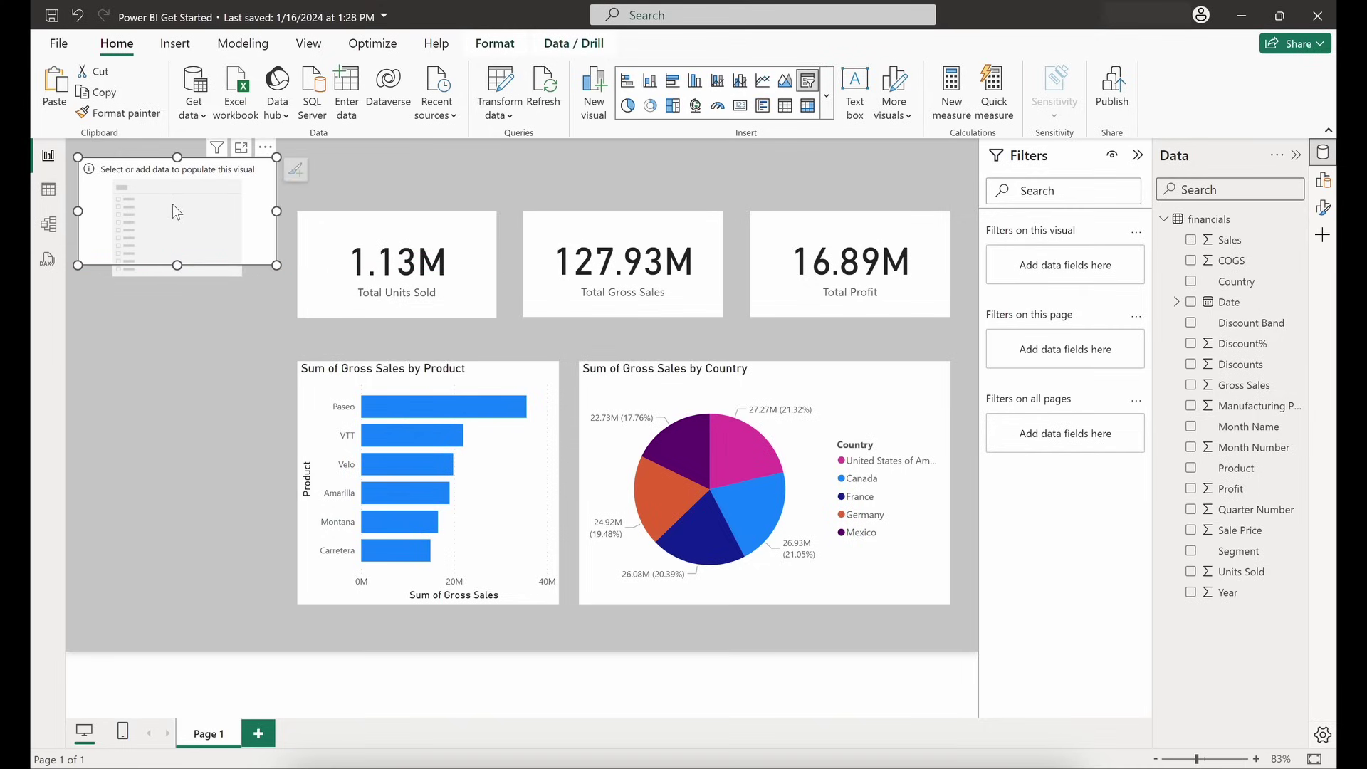
left_click(1191, 551)
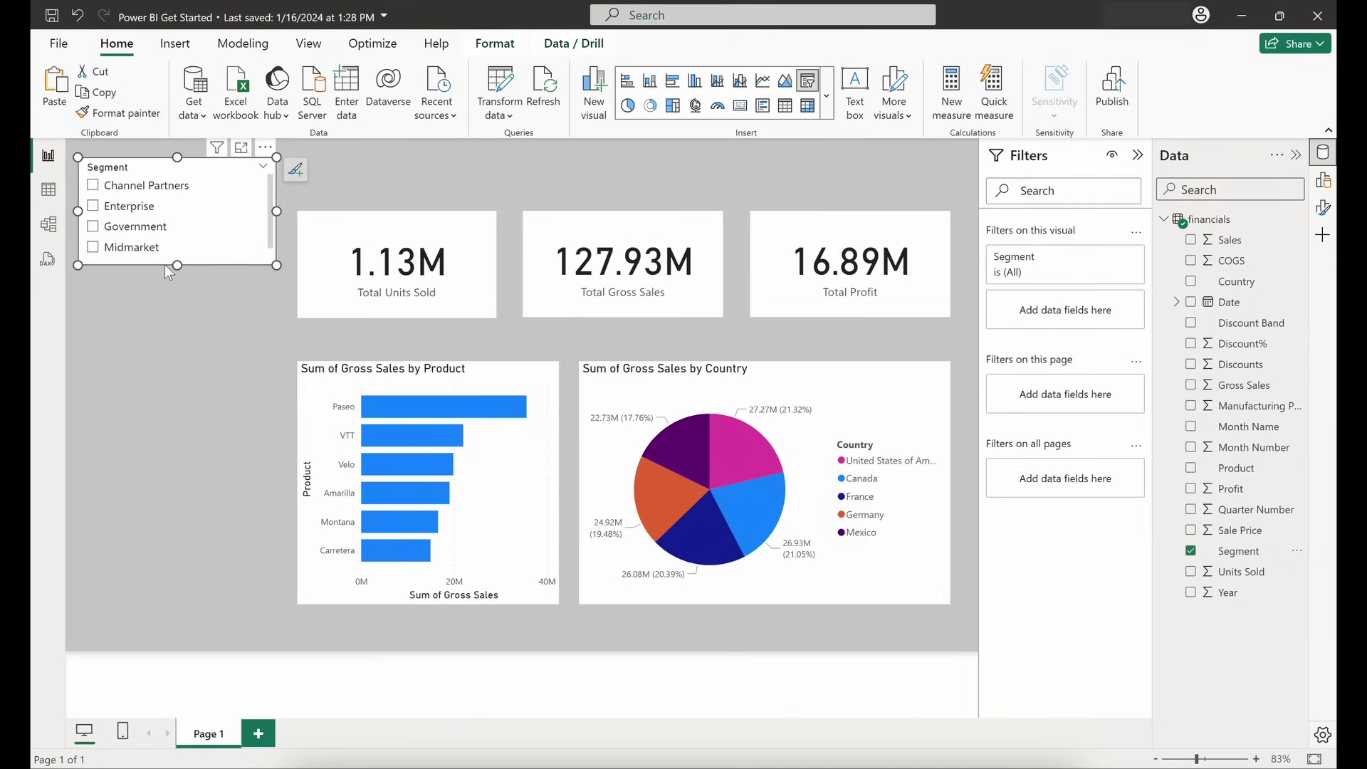
left_click_drag(178, 265, 178, 292)
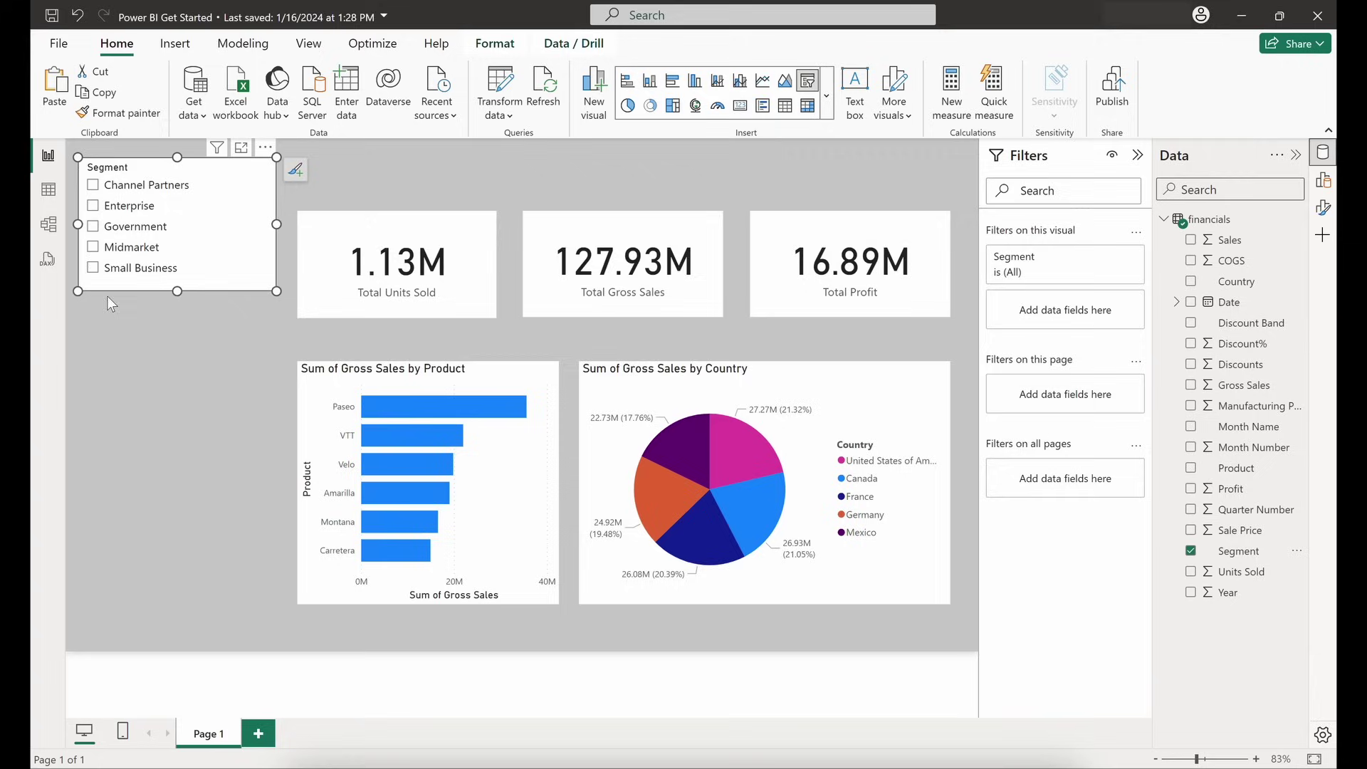
Test the Segment slicer by filtering the page to Government, Small Business and Midmarket one at a time, clearing each selection
left_click(95, 227)
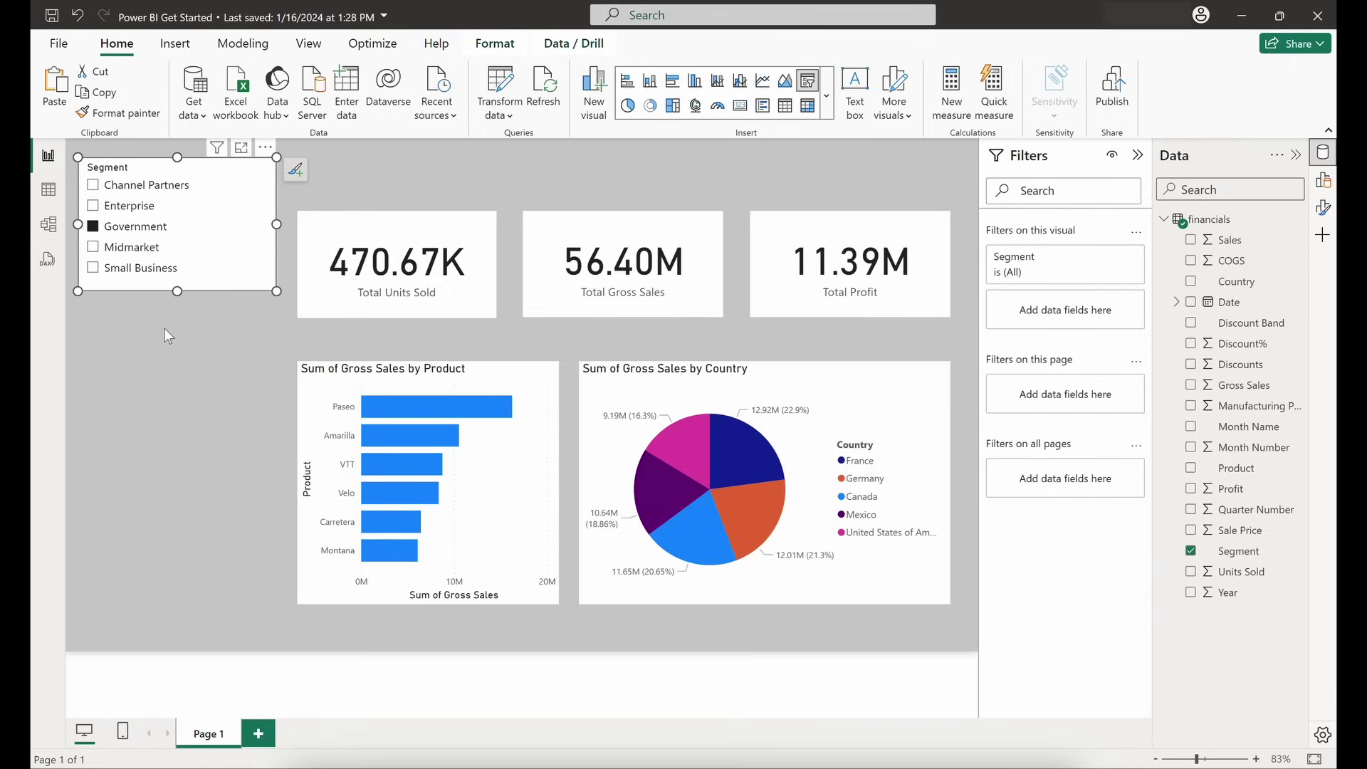
left_click(140, 229)
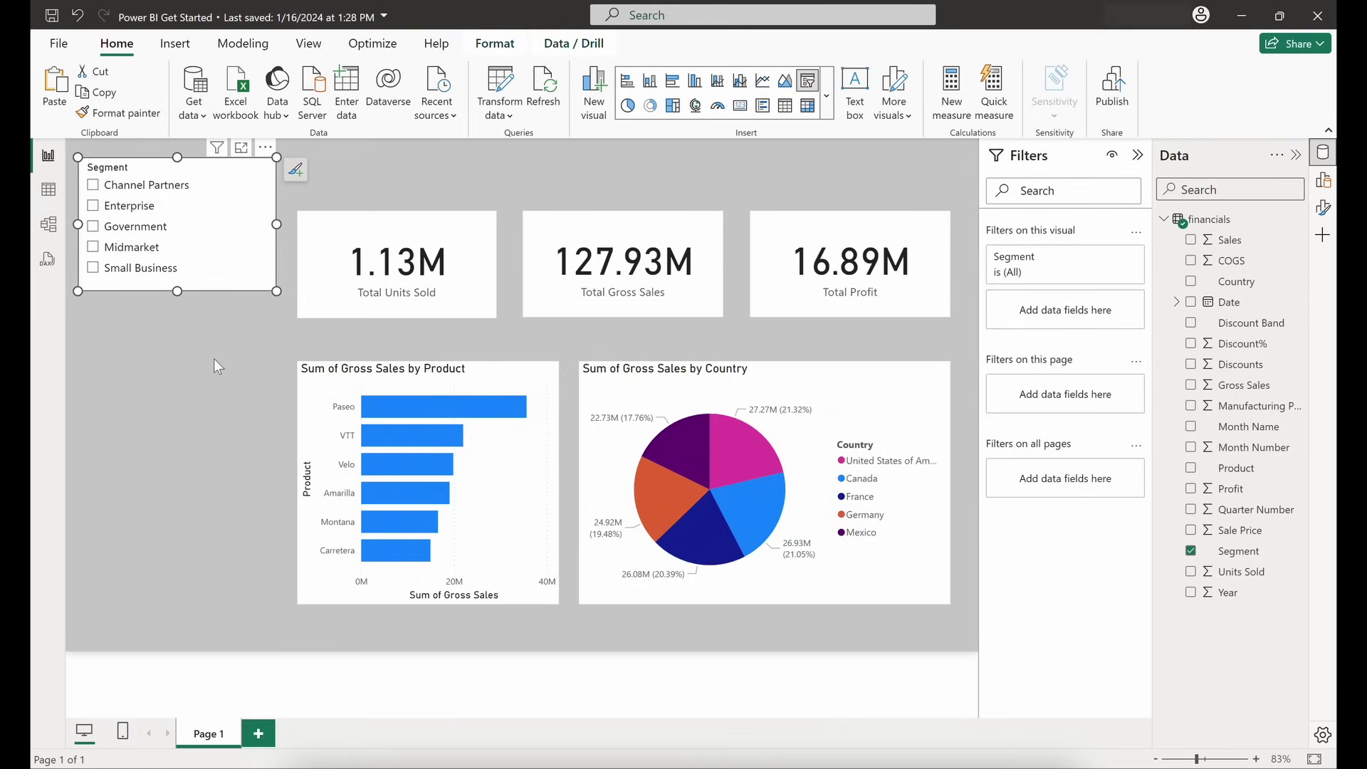
left_click(169, 272)
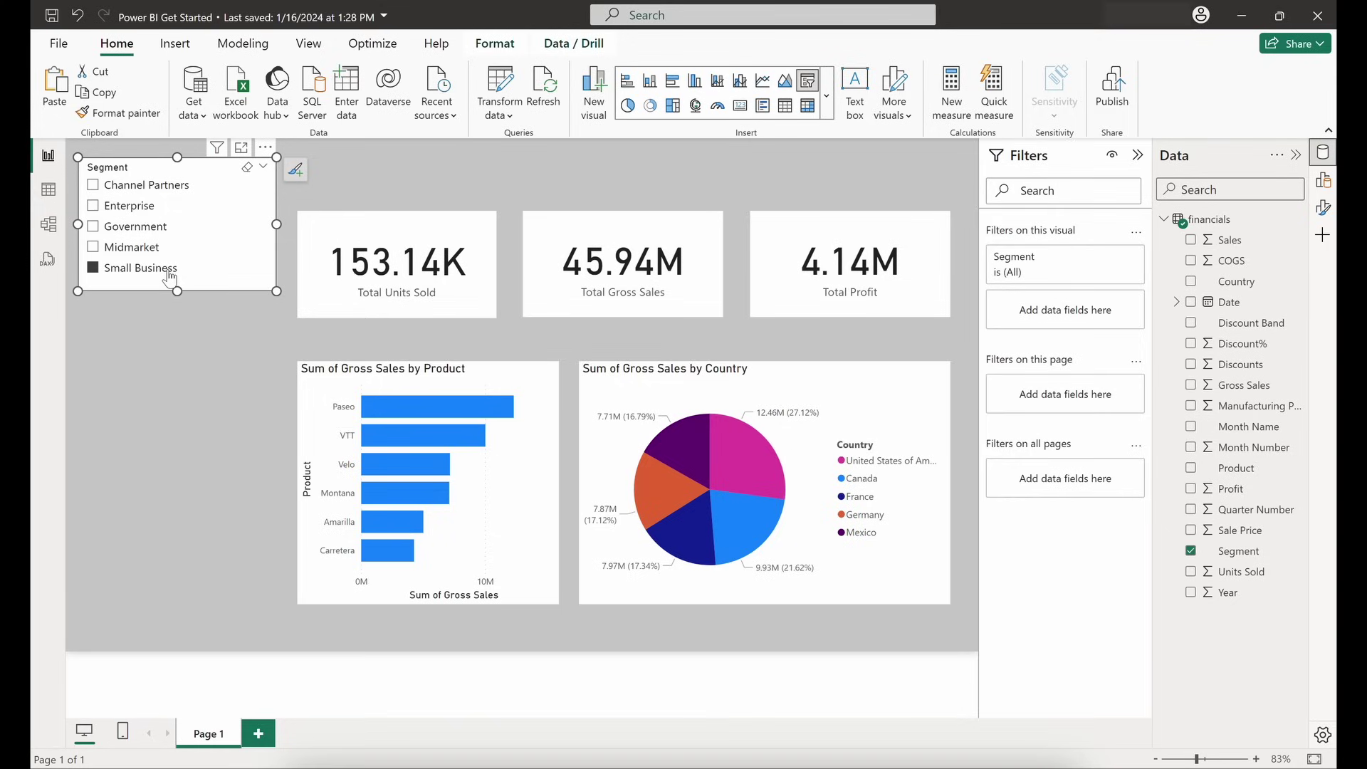
left_click(168, 271)
left_click(143, 247)
left_click(146, 249)
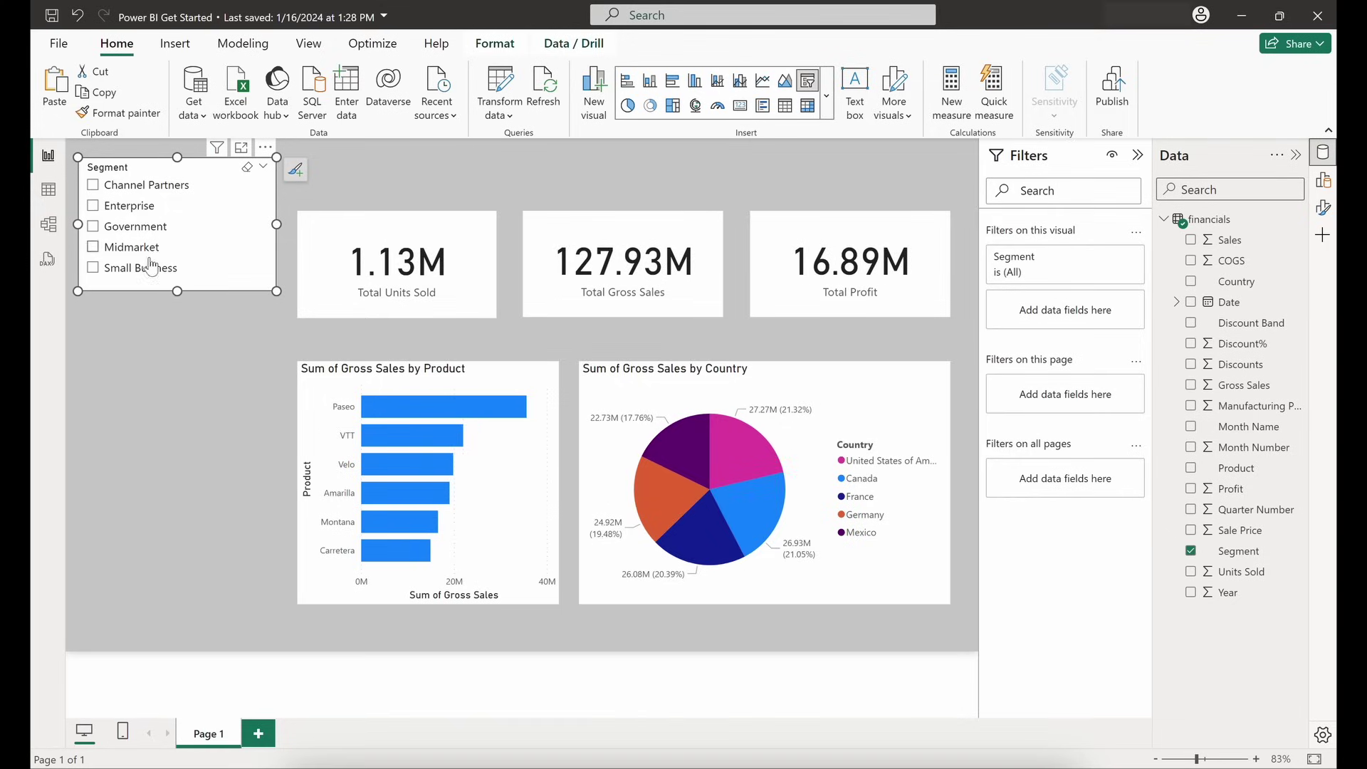
left_click(190, 330)
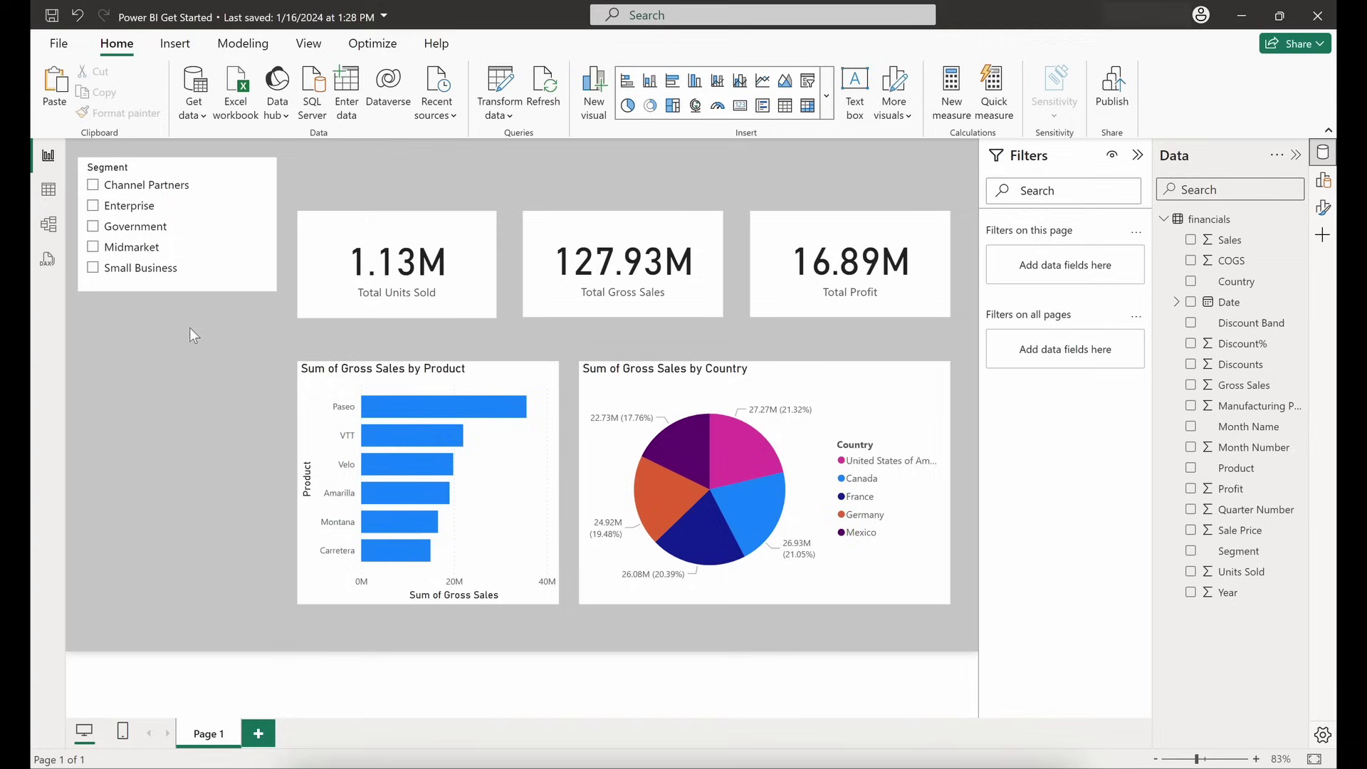
Add a short Date slicer level with the cards' upper edges and move the Segment slicer below it, aligned with the charts' upper edges
left_click(808, 82)
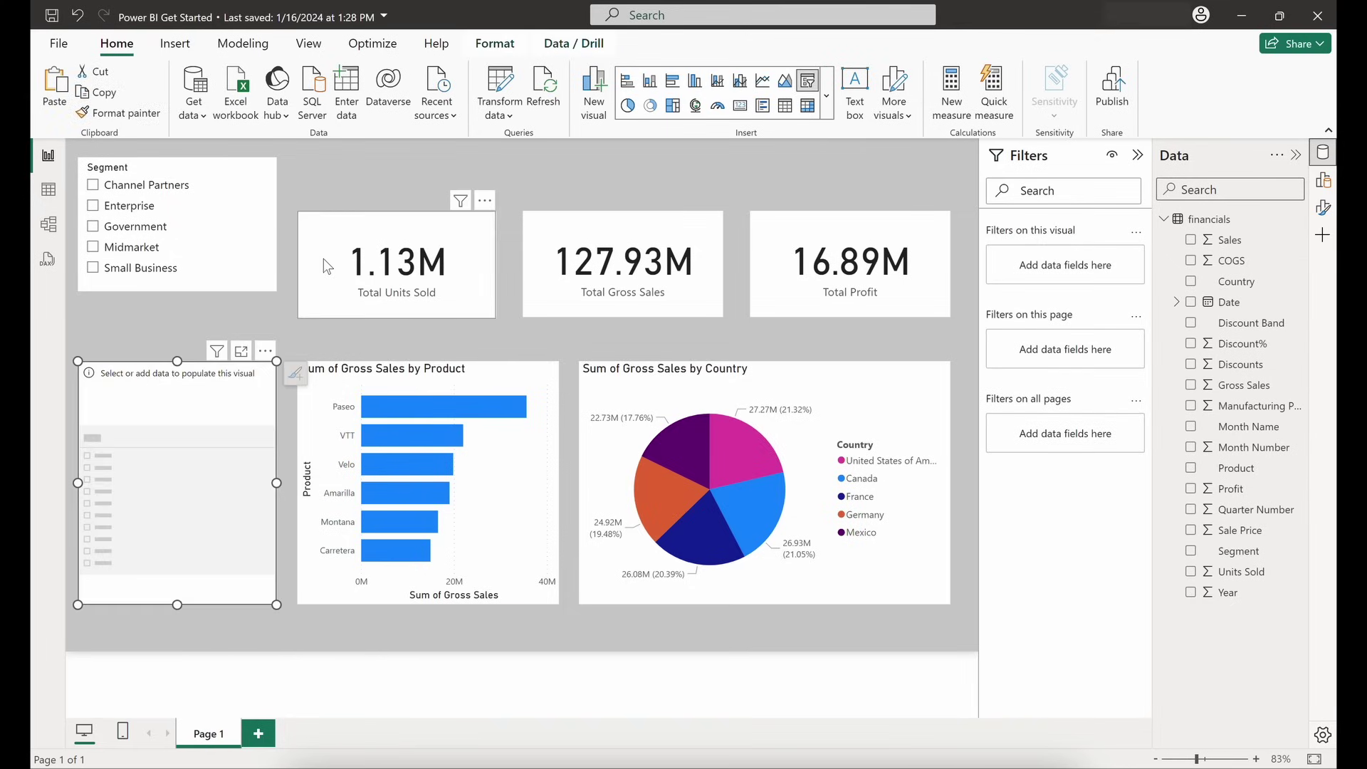
left_click_drag(183, 610, 189, 354)
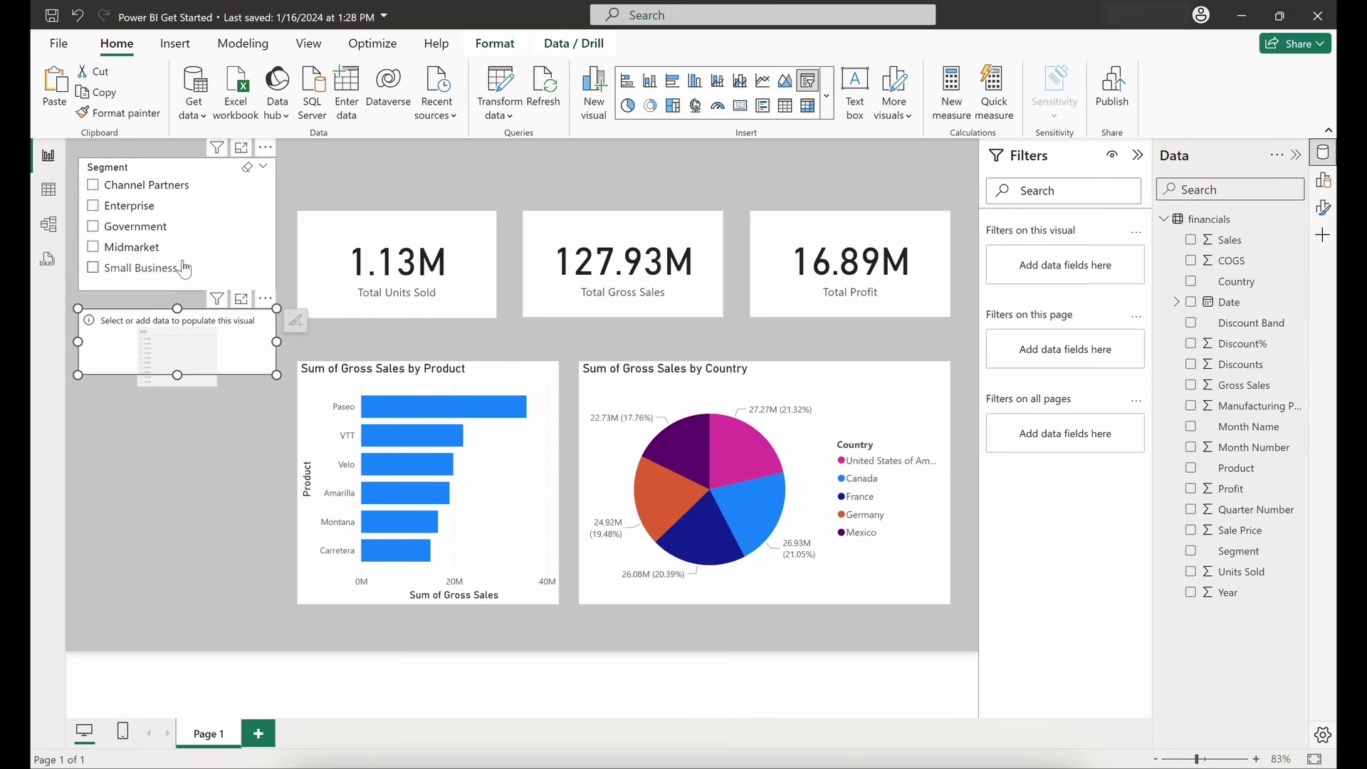
left_click_drag(183, 268, 183, 507)
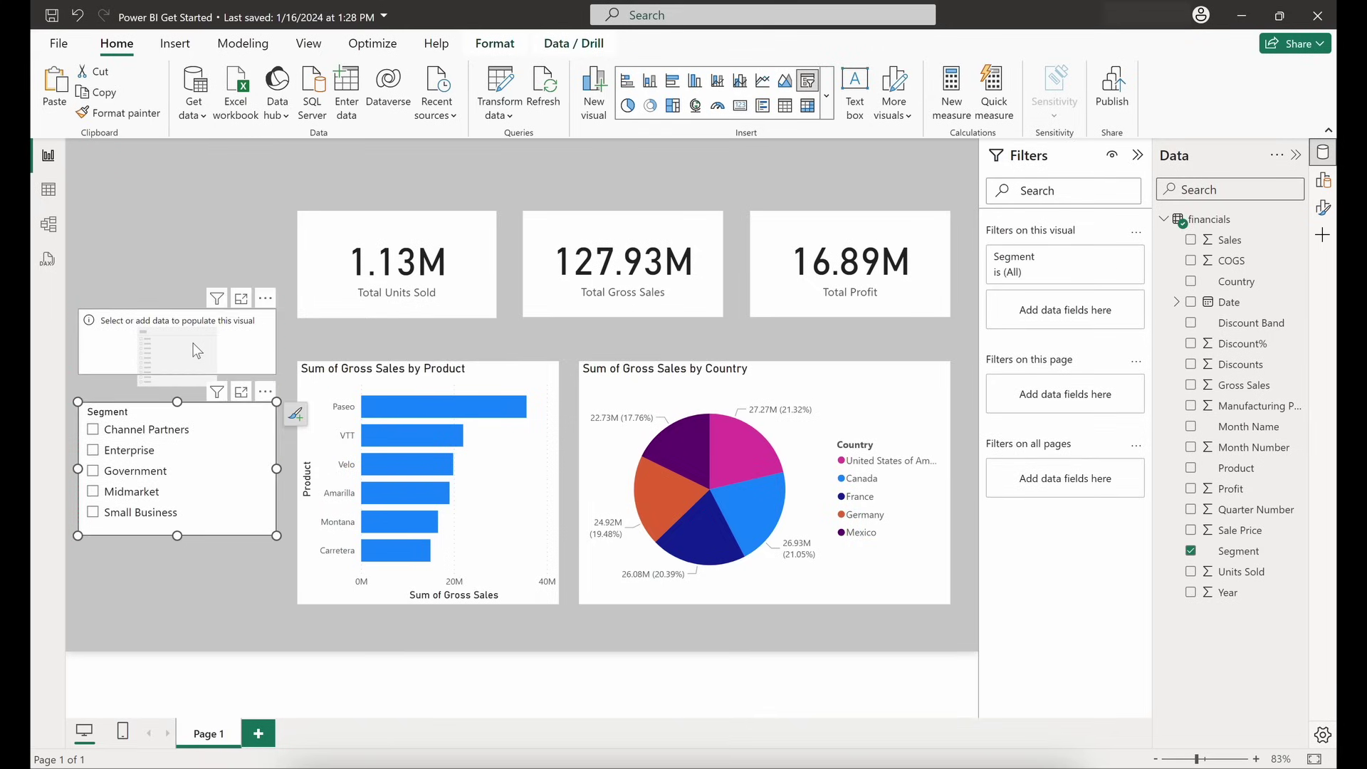
left_click_drag(203, 343, 198, 244)
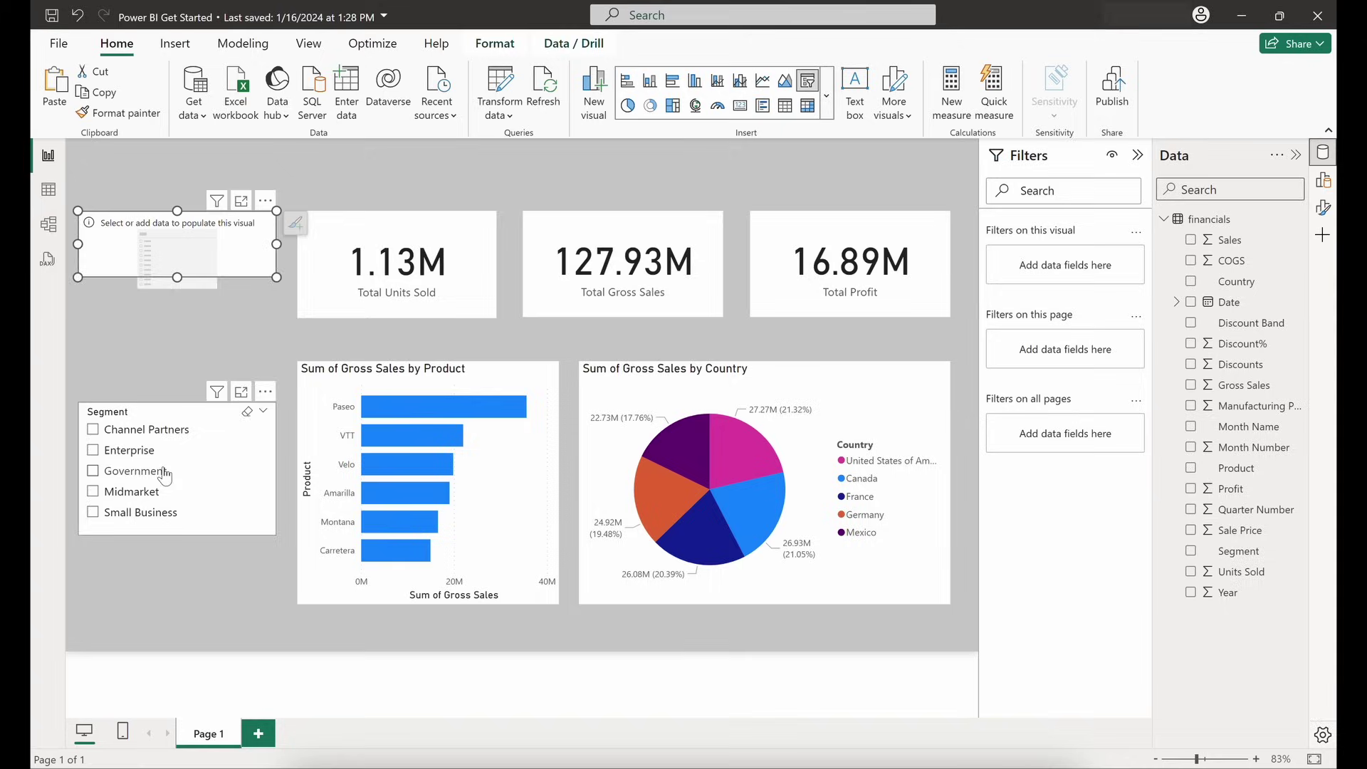
left_click_drag(165, 466, 165, 425)
left_click(191, 258)
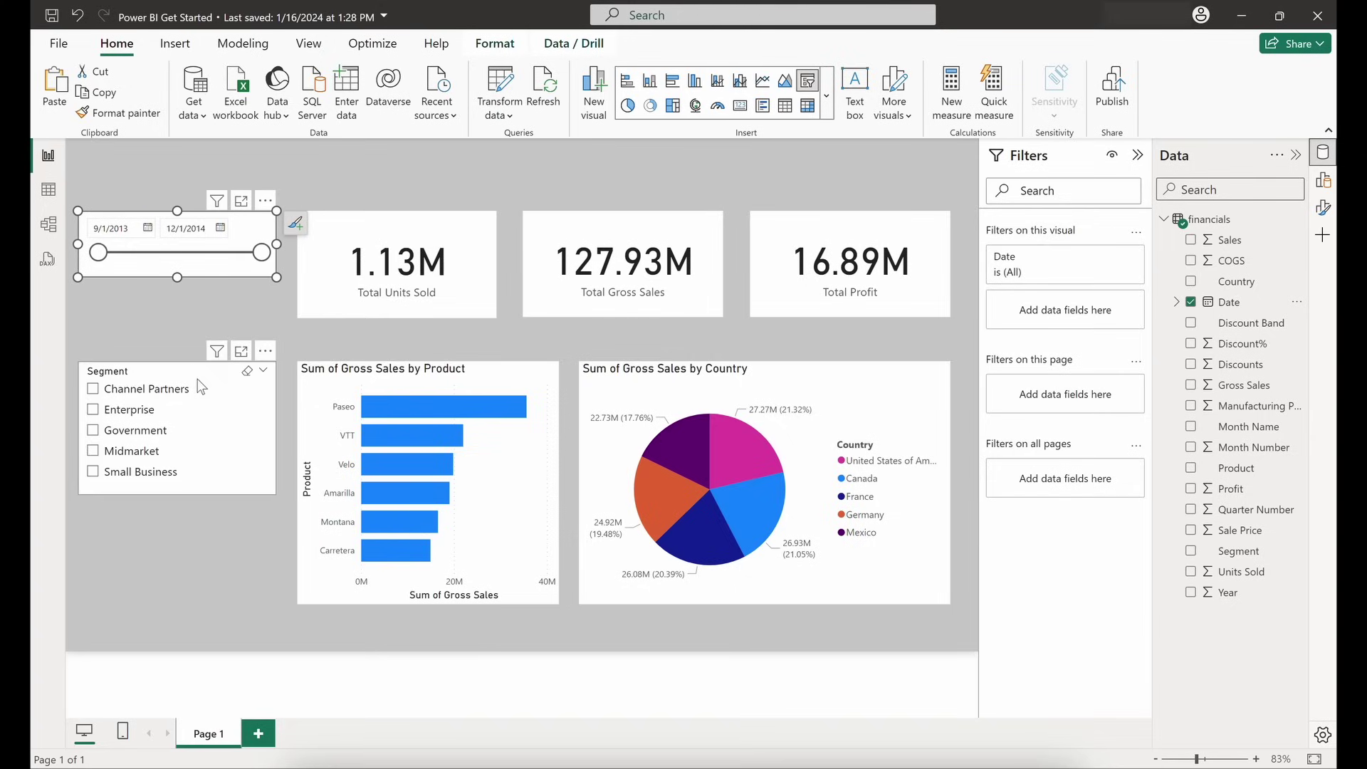
Test the Date slicer by moving the end date back to 6/6/2014, restore the full range through 12/1/2014 and deselect the slicer
left_click_drag(261, 252, 199, 280)
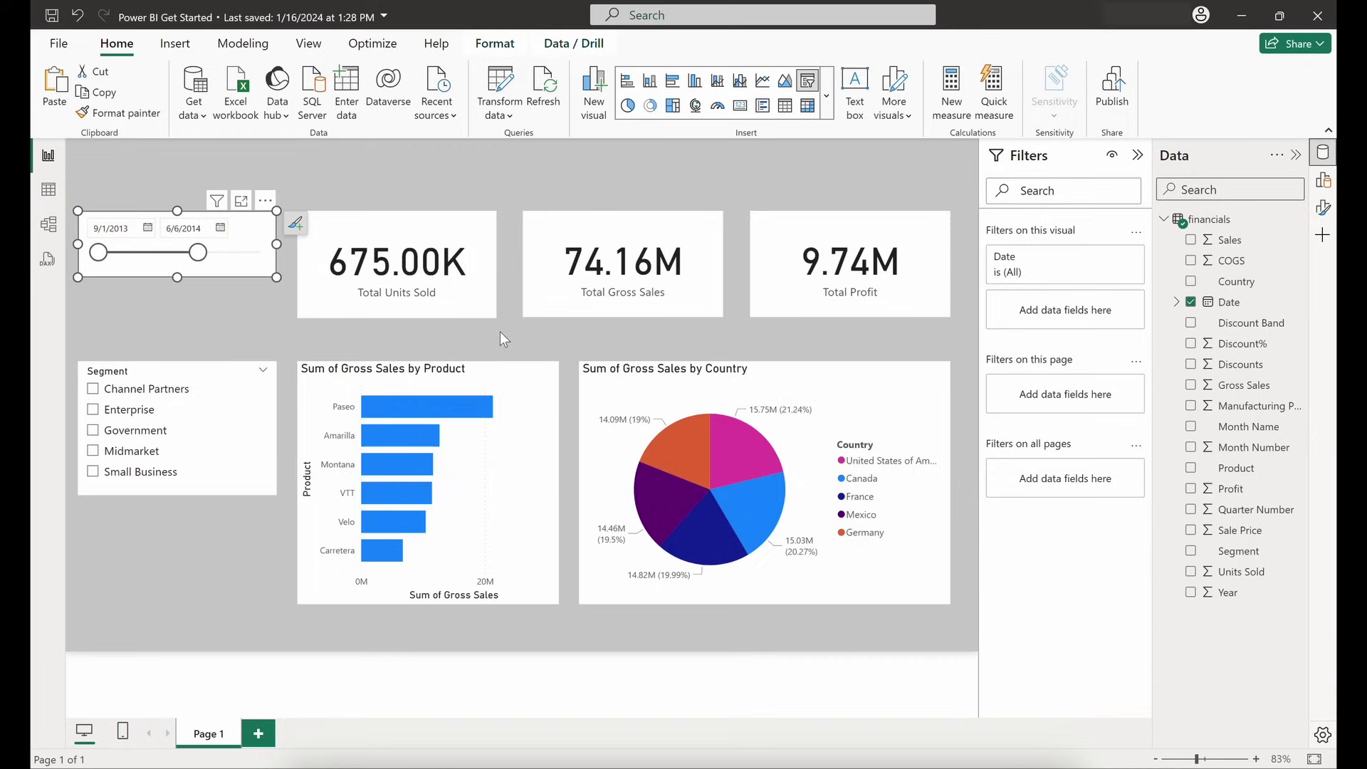
left_click_drag(198, 252, 262, 252)
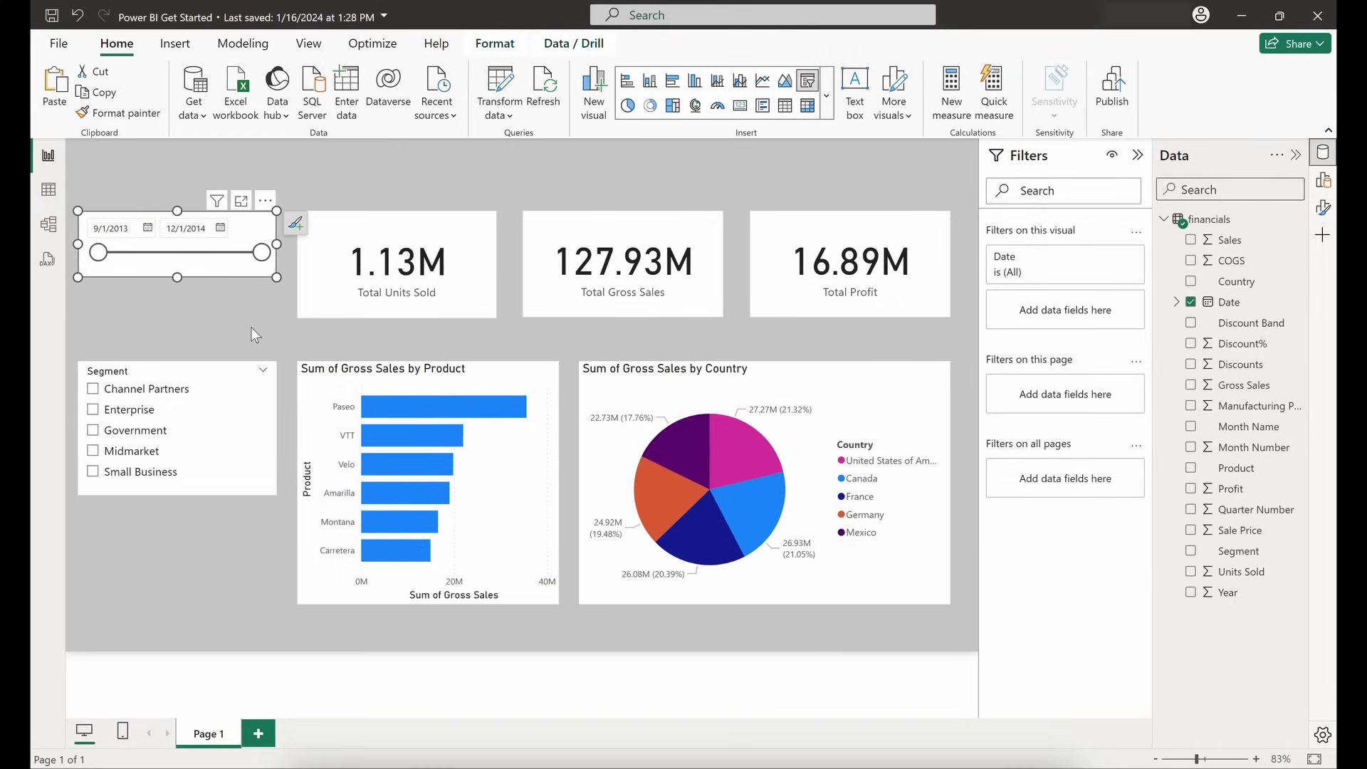
mouse_move(104, 253)
left_mouse_down()
mouse_move(185, 253)
mouse_move(98, 253)
left_mouse_up()
left_click(218, 313)
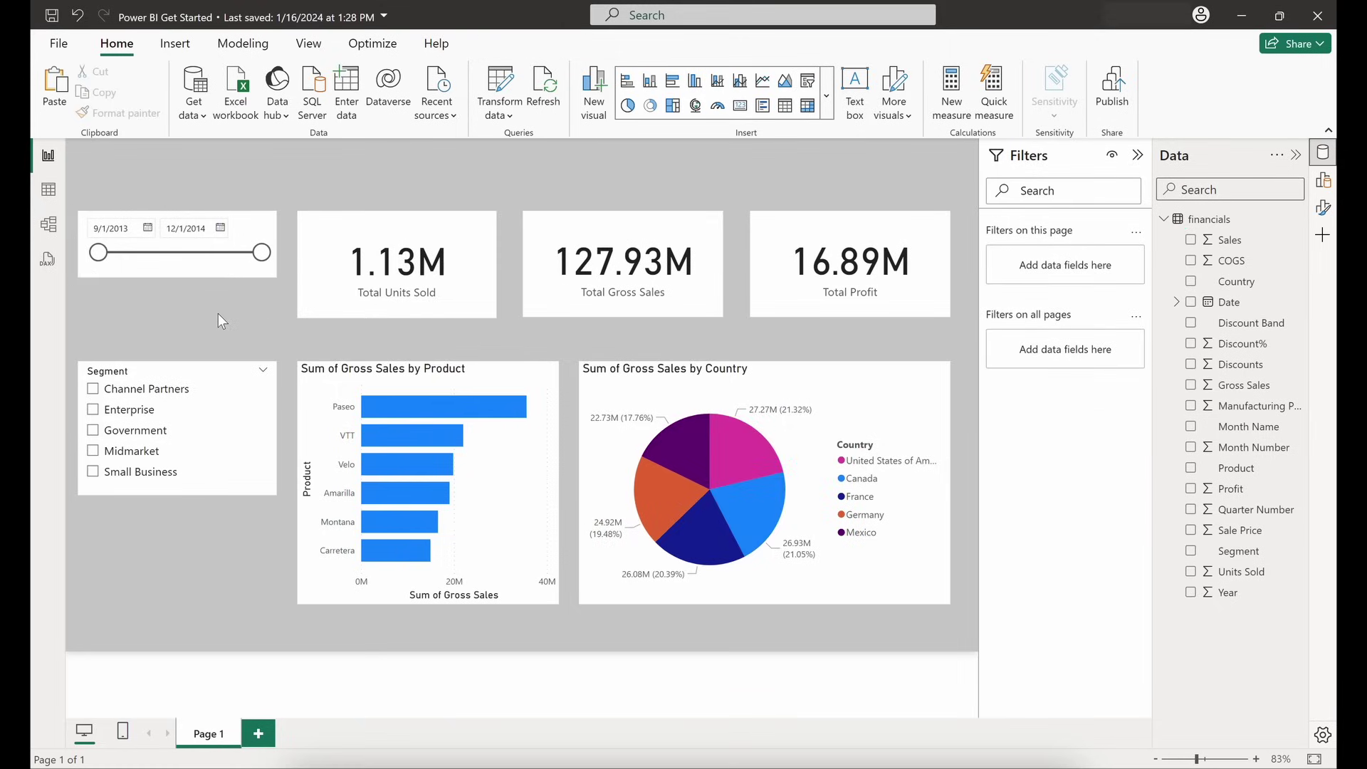